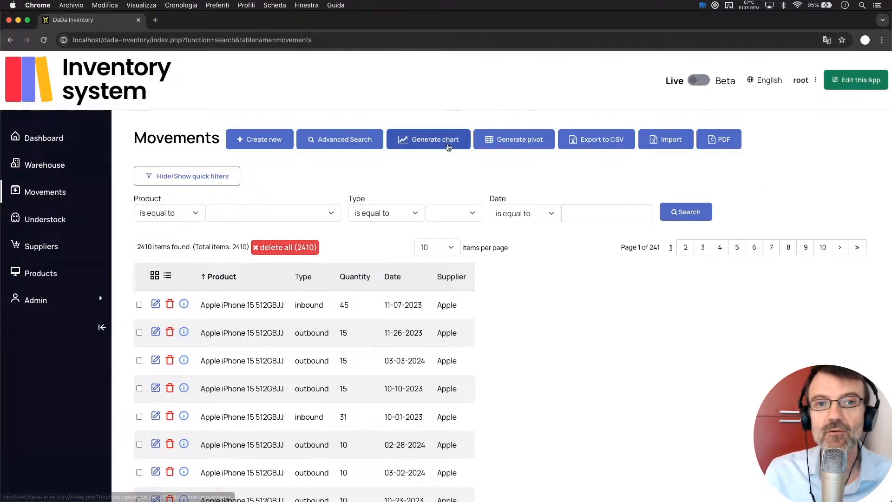
- Open a new movement insert form, prefilled with outbound type and date 06-4-2024
left_click(266, 144)
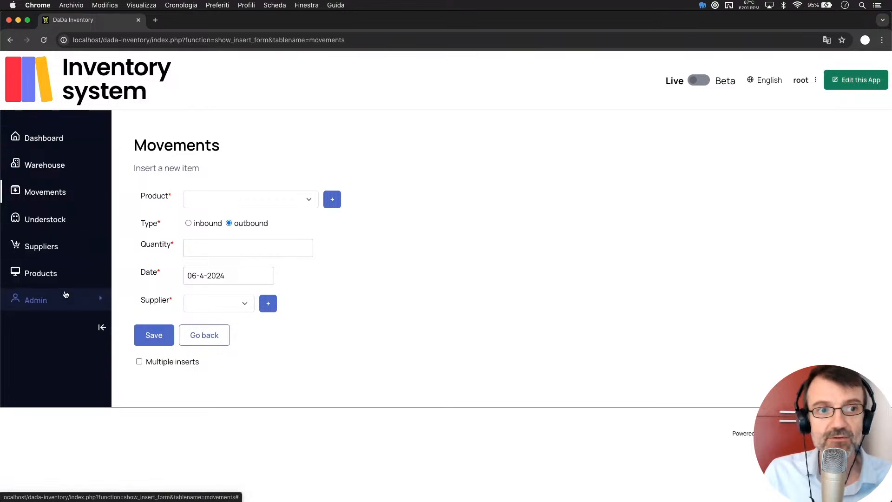
- Browse the Products, Movements, Warehouse and Understock pages, ending on the Dashboard
left_click(46, 286)
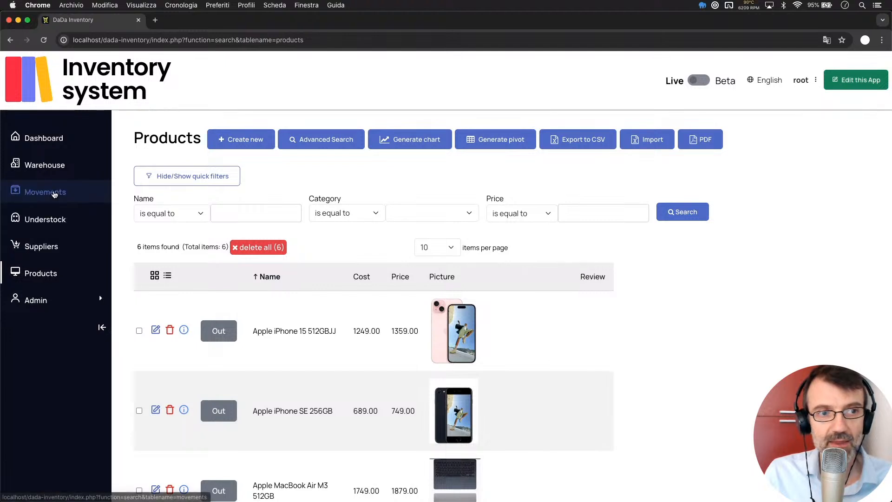
left_click(54, 195)
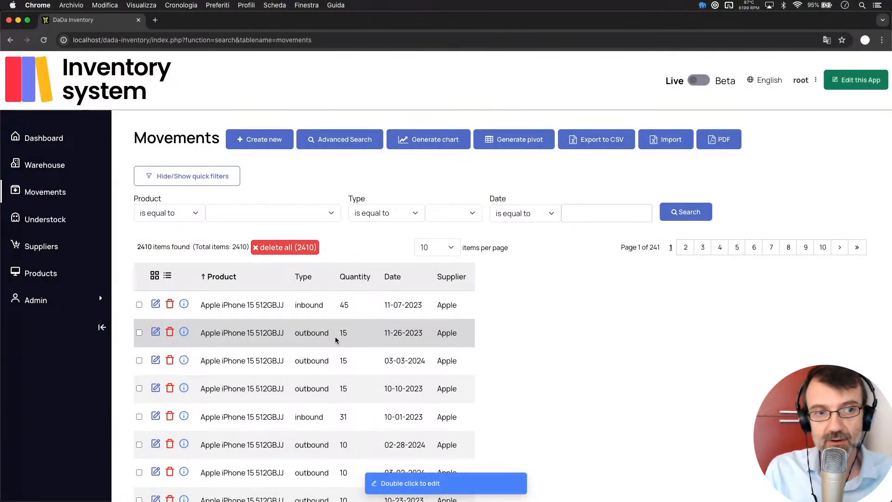
left_click(47, 167)
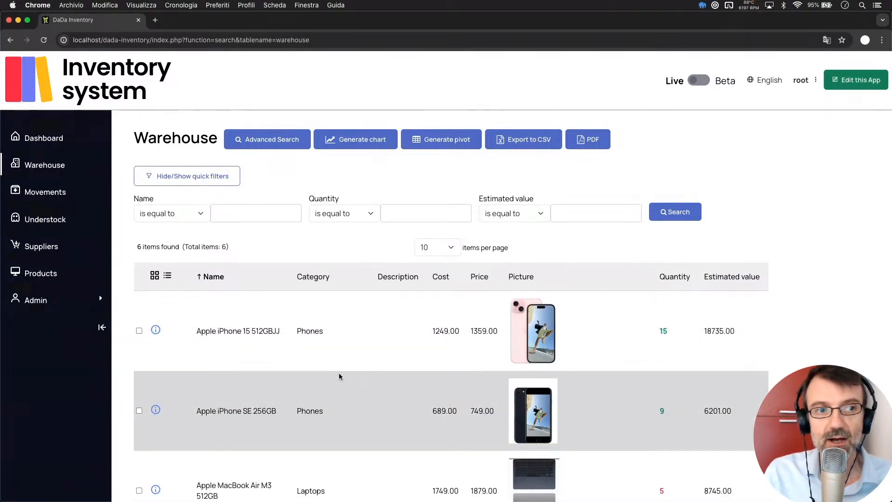
left_click(33, 219)
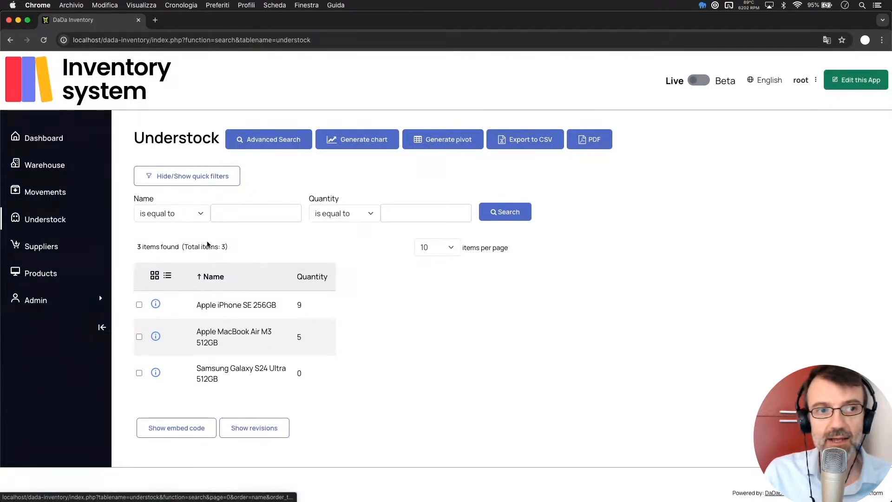
left_click(46, 138)
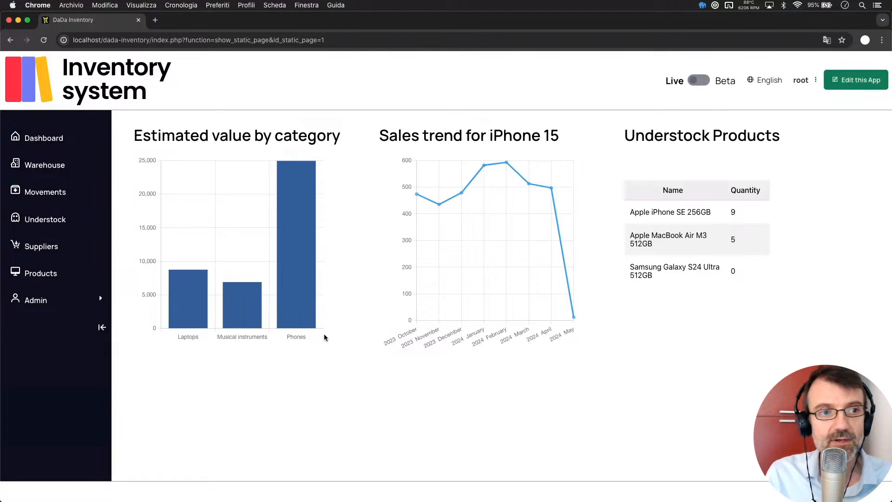
- Return to Movements and open a fresh insert form with outbound and 06-4-2024 prefilled
left_click(42, 192)
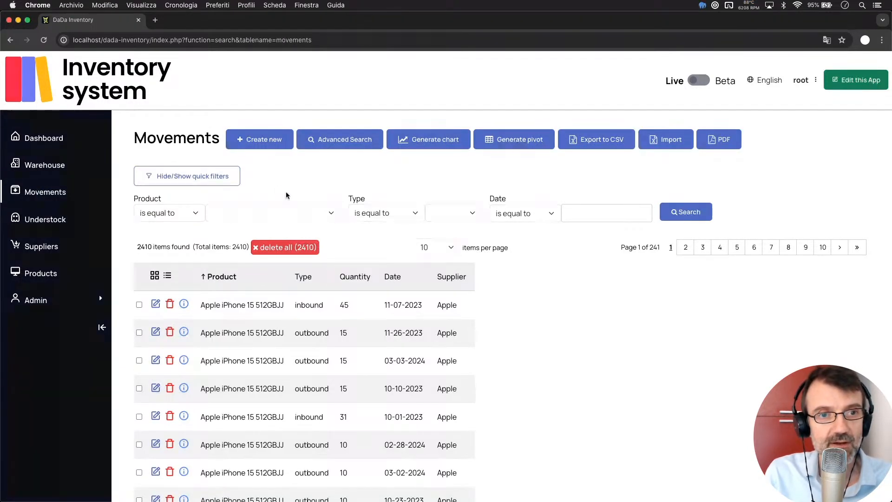
left_click(267, 145)
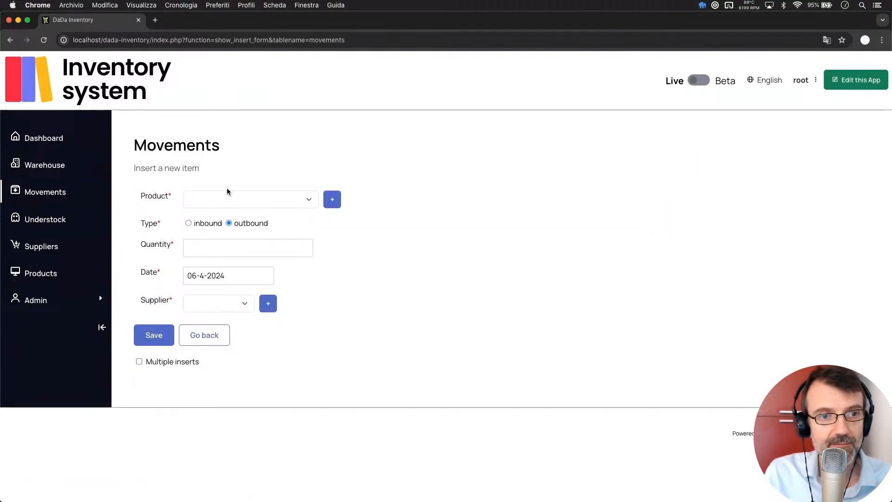
left_click(188, 223)
left_click(228, 222)
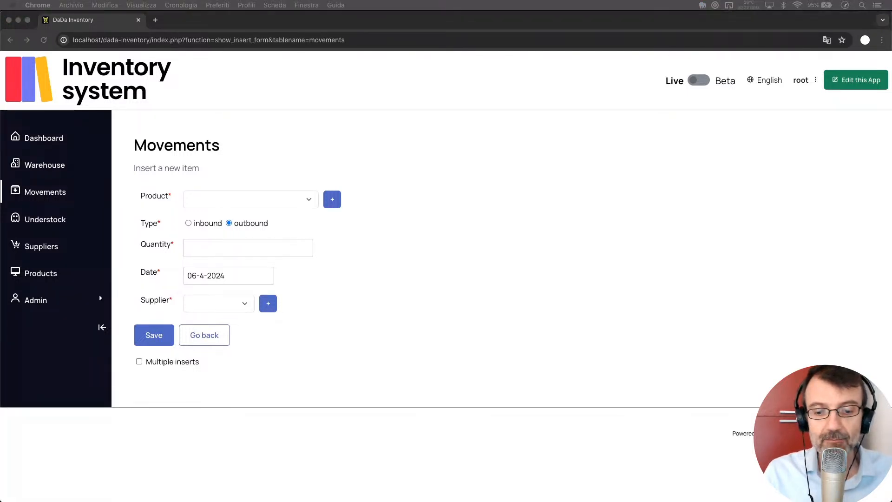
left_click(532, 289)
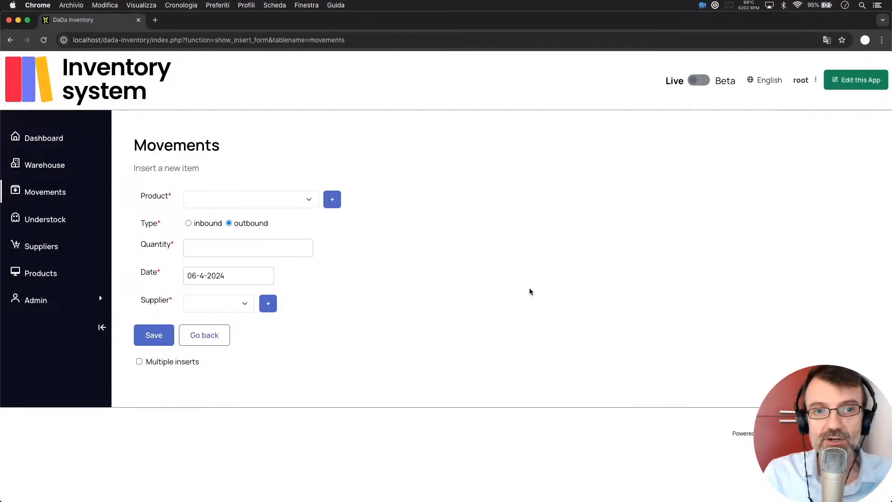
left_click(227, 199)
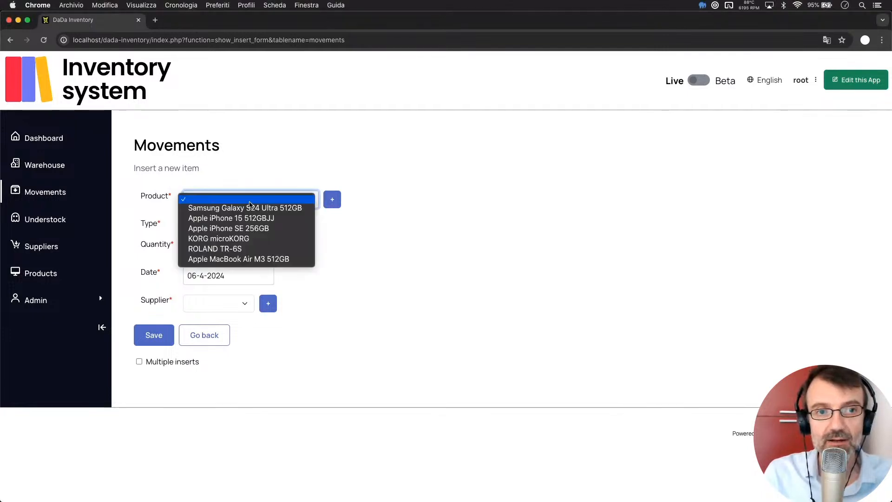
left_click(415, 243)
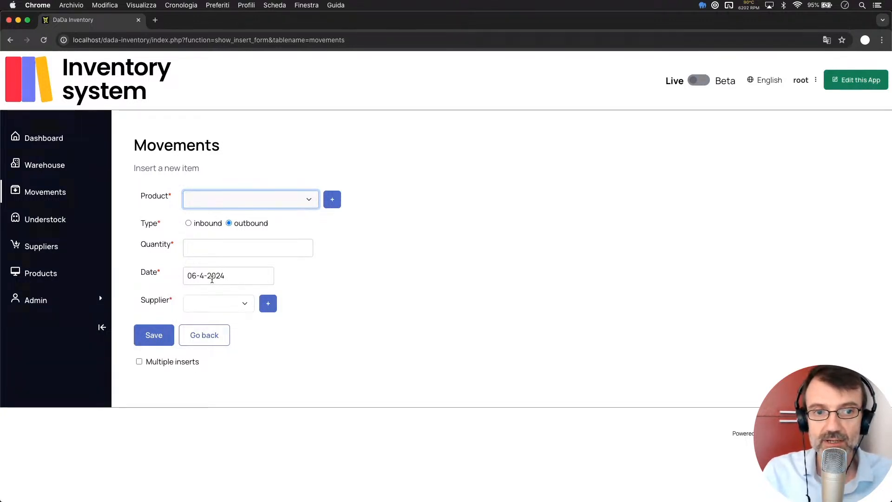
left_click(359, 298)
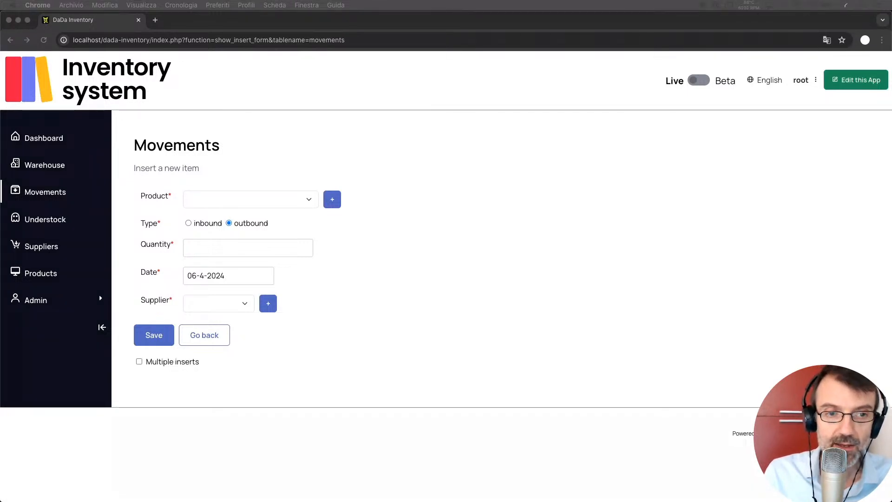
- Switch away from and back to the browser holding the new-movement insert form
left_click(474, 293)
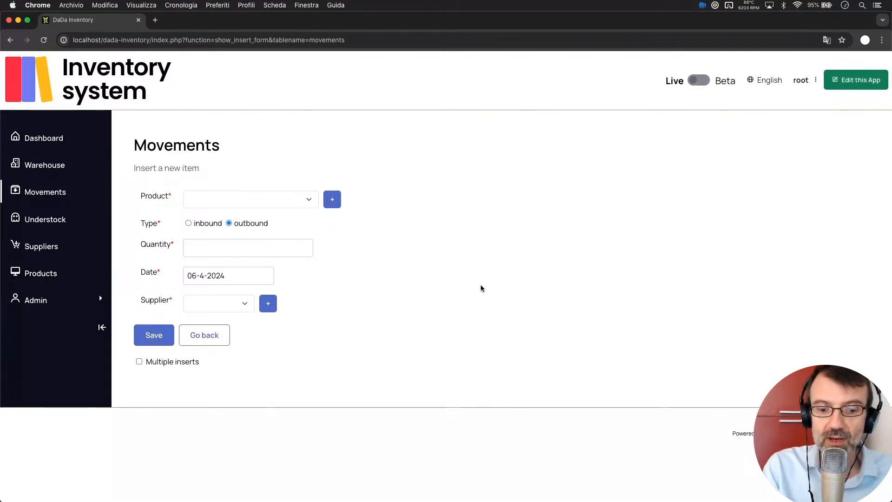
key("super+Tab")
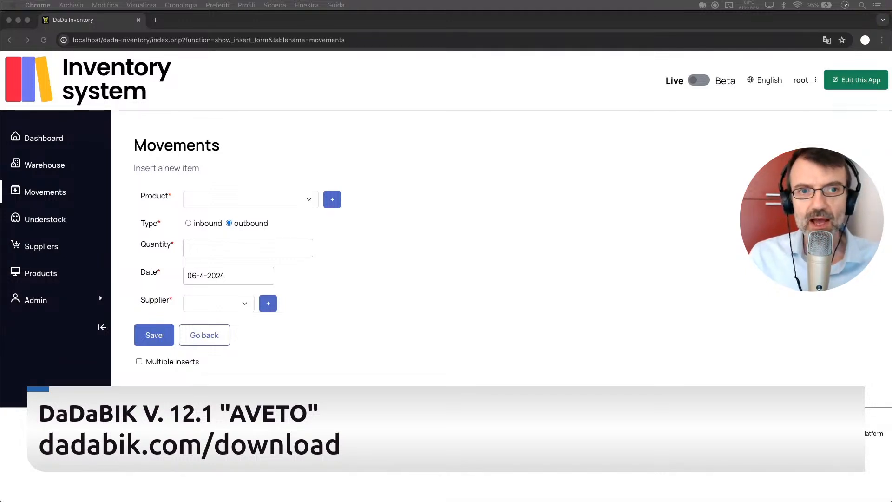
left_click(306, 292)
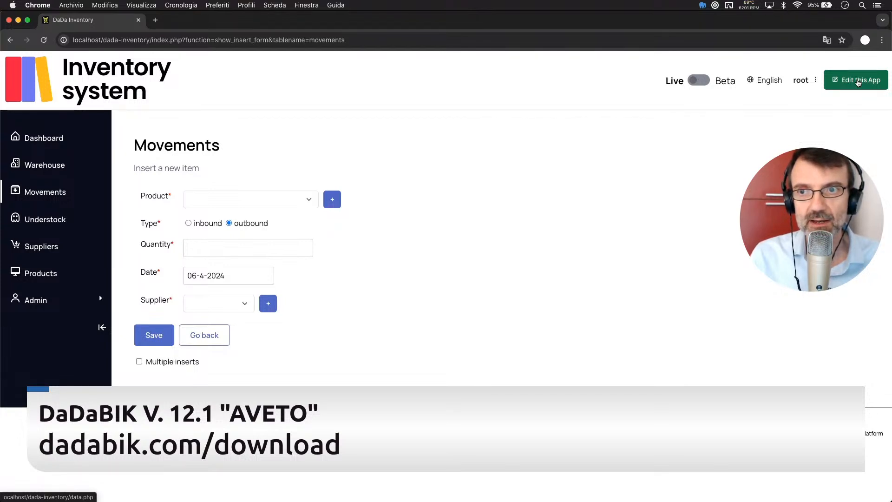
- Open the admin area in a new tab and configure the movements form's Supplier field
left_click(858, 82)
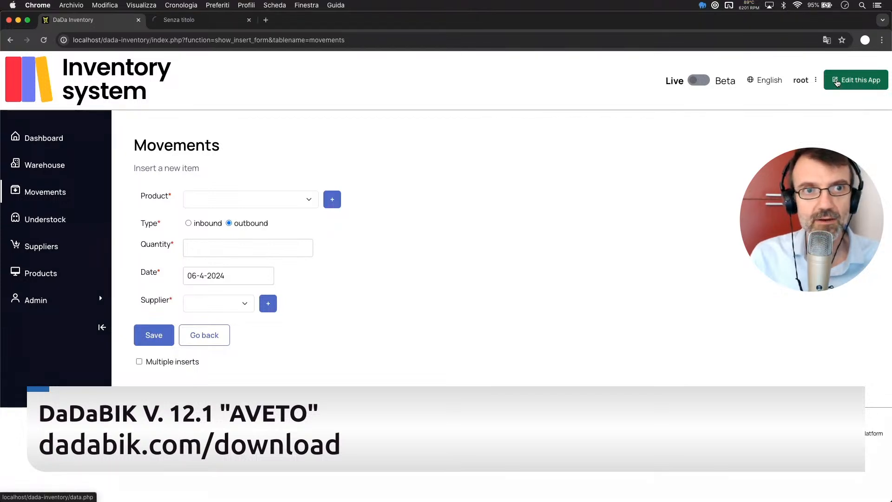
left_click(179, 22)
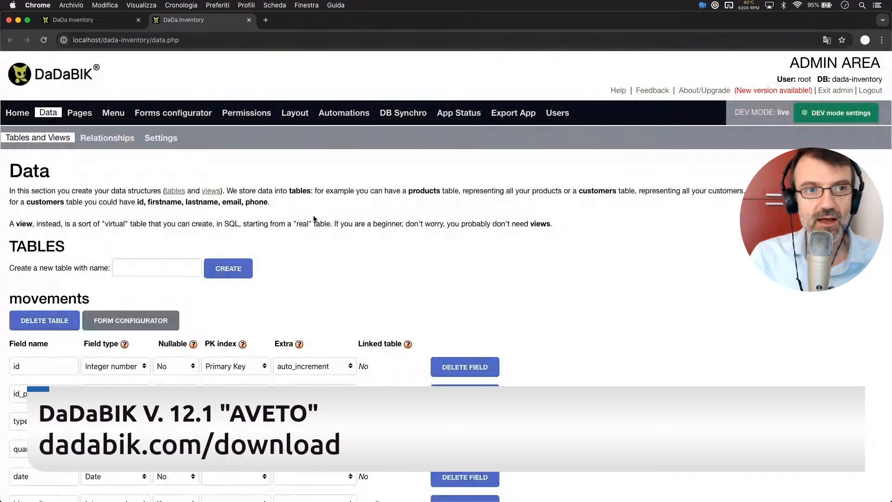
left_click(155, 113)
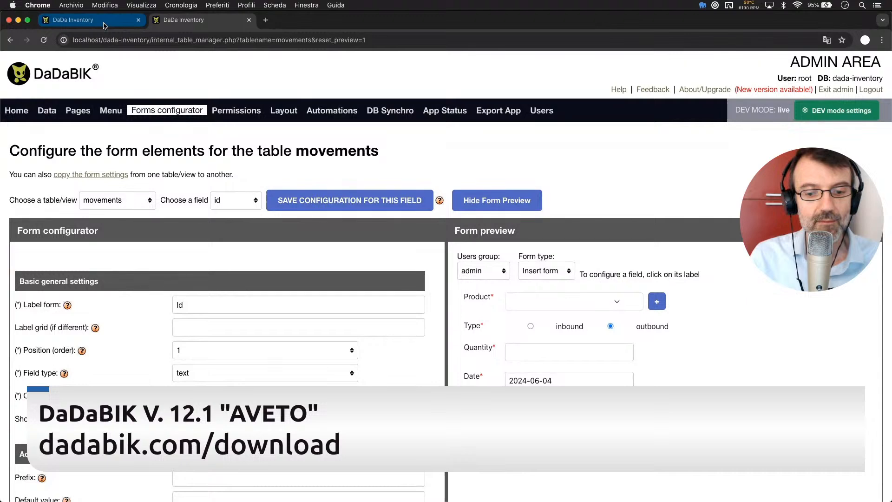
left_click(186, 20)
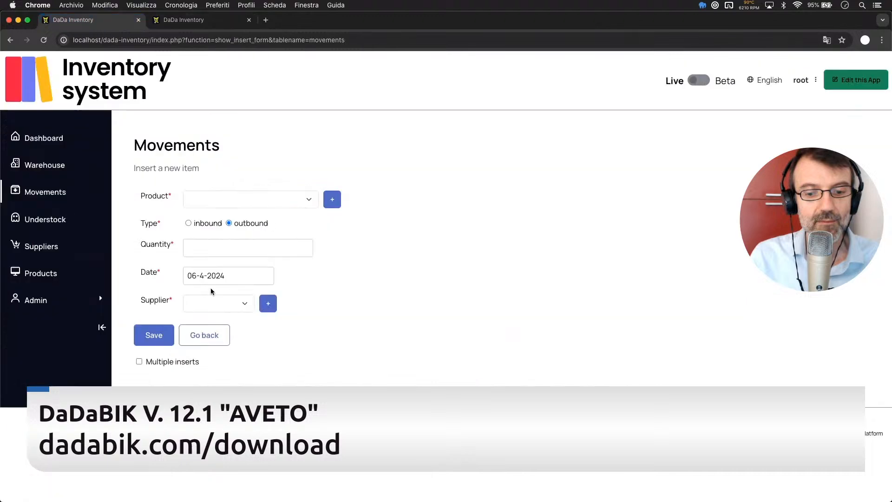
left_click(199, 26)
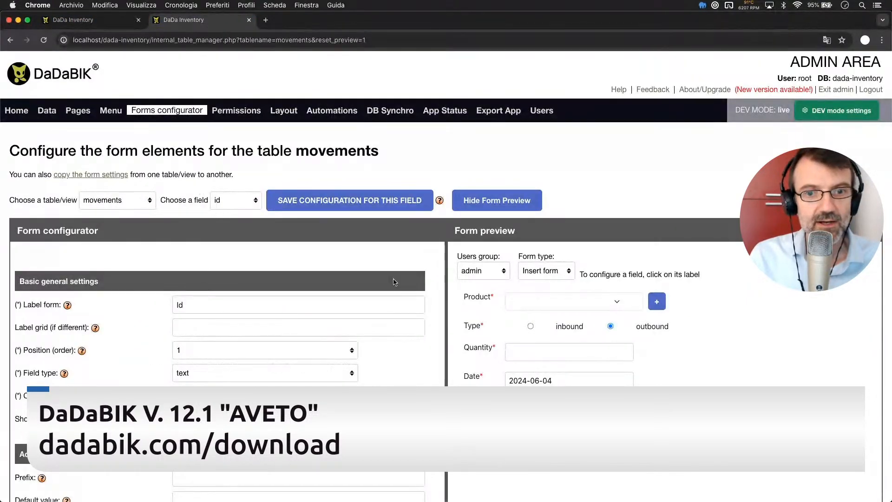
left_click(472, 405)
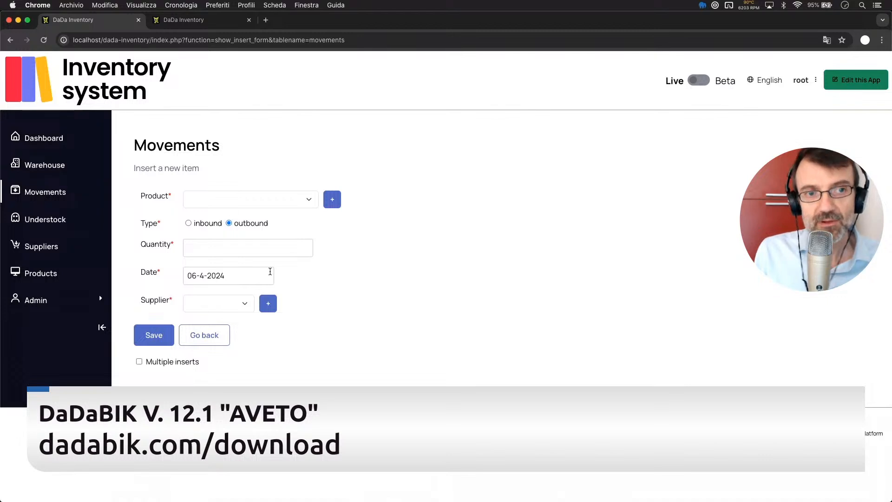
key("ctrl+Tab")
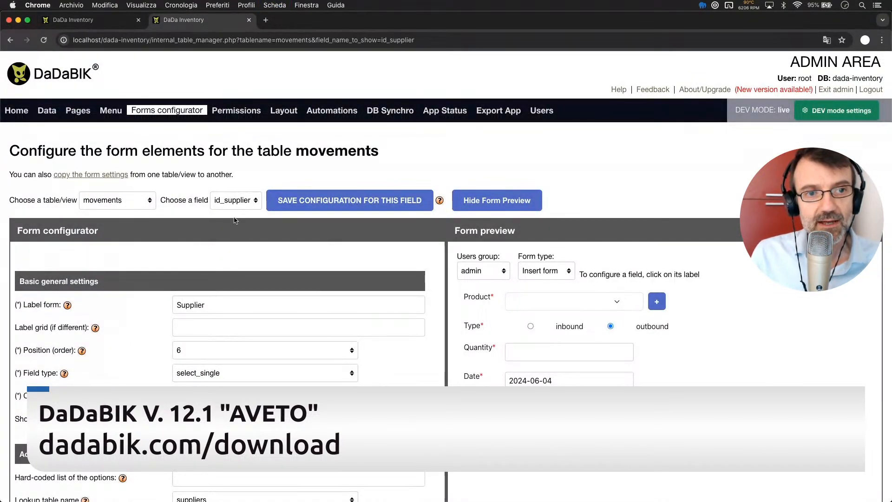
scroll(227, 275, "down", 2)
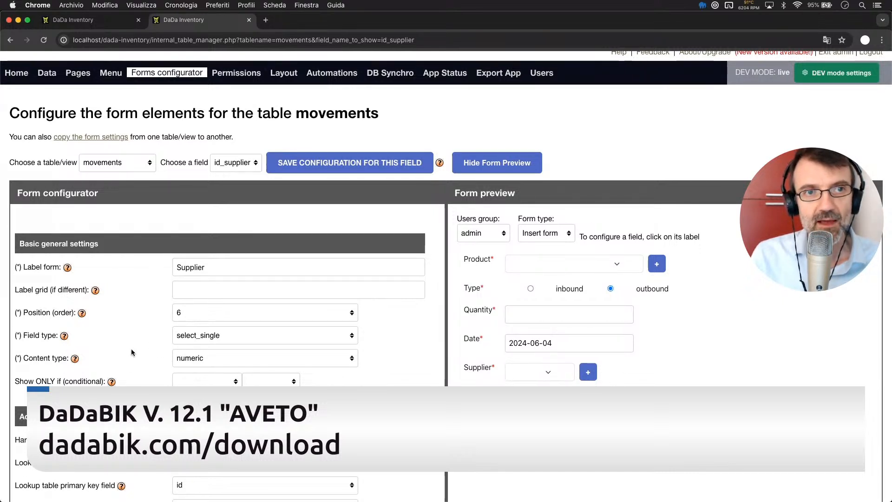
left_click(112, 21)
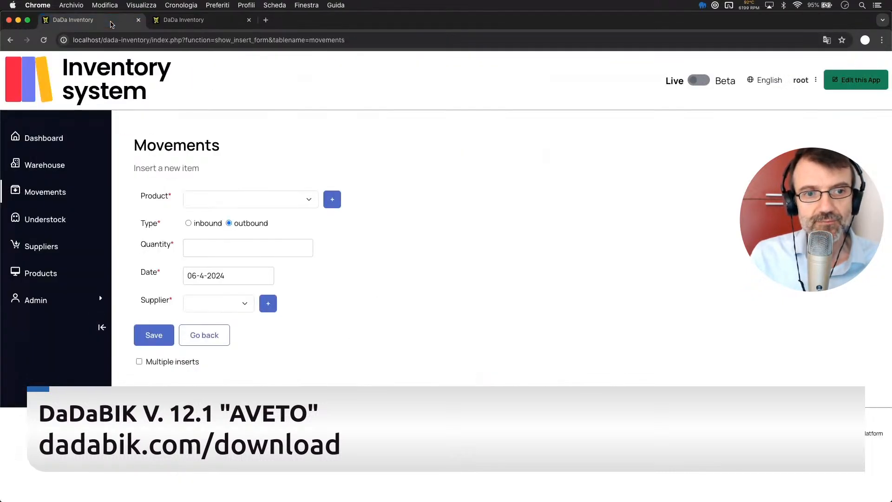
left_click(186, 20)
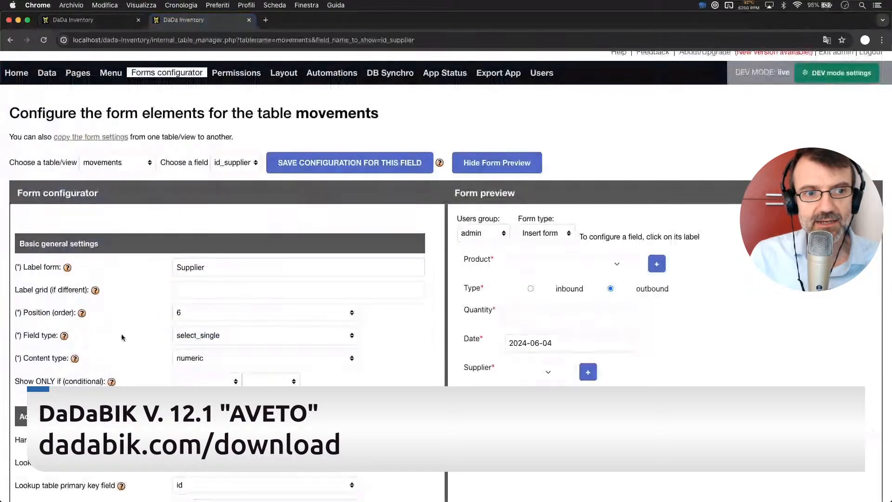
scroll(121, 375, "down", 3)
scroll(121, 375, "down", 3)
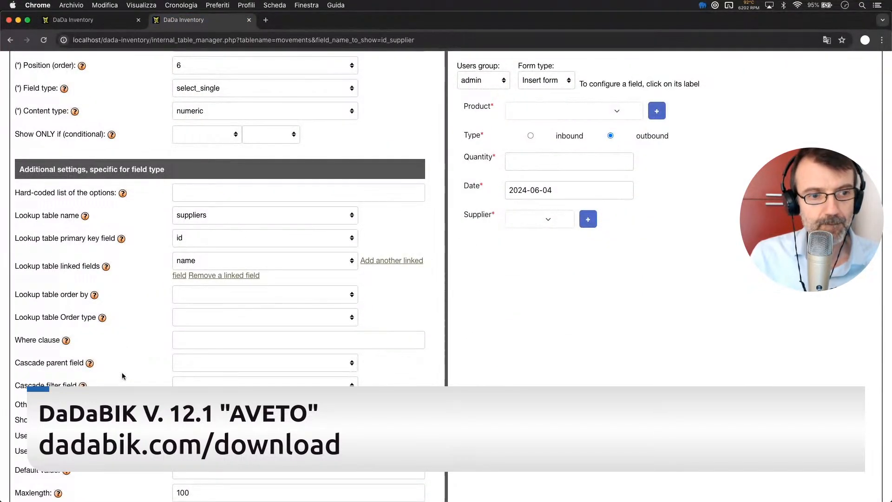
scroll(122, 375, "down", 2)
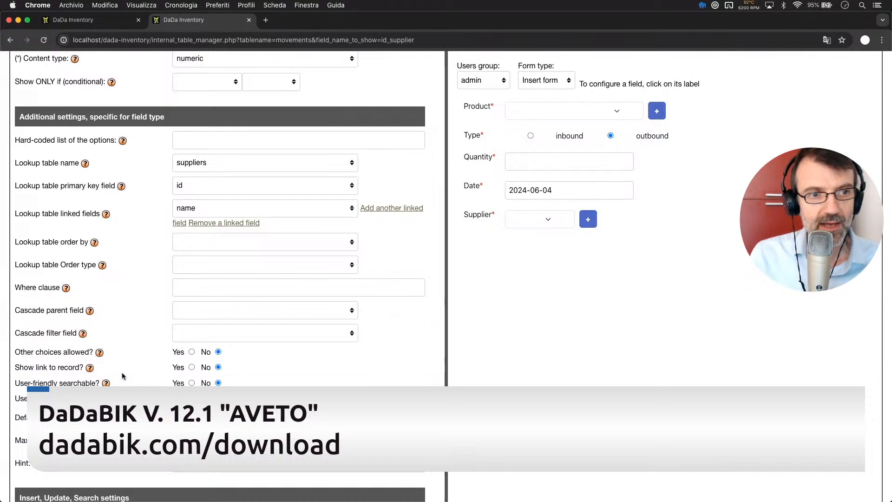
scroll(123, 376, "down", 2)
scroll(122, 375, "down", 1)
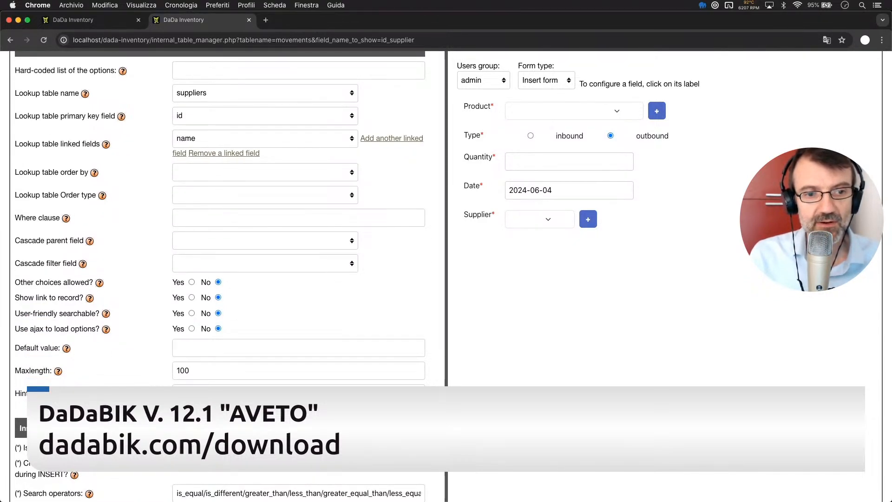
scroll(237, 365, "up", 8)
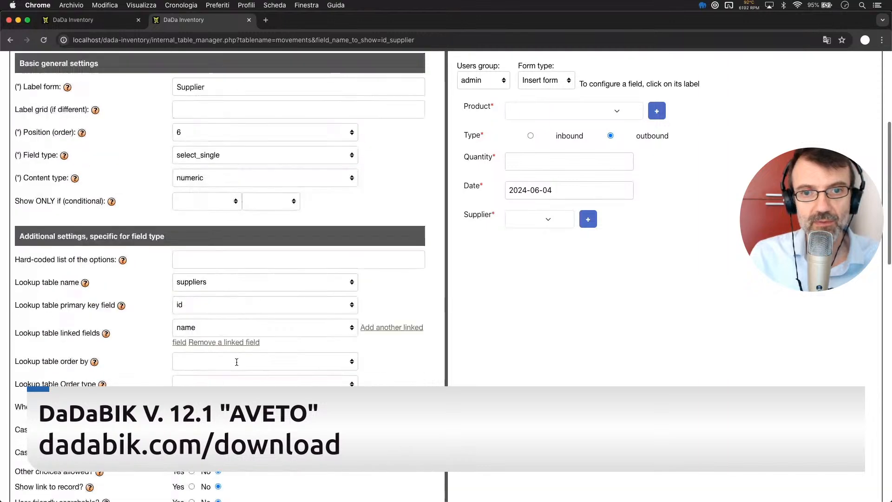
scroll(237, 364, "up", 1)
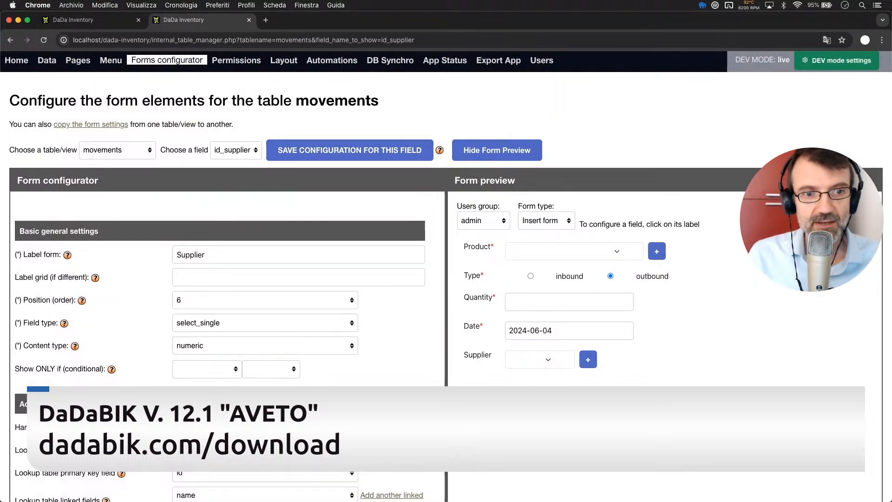
- Give Supplier the display condition type = 'inbound' and save the field configuration
left_click(230, 367)
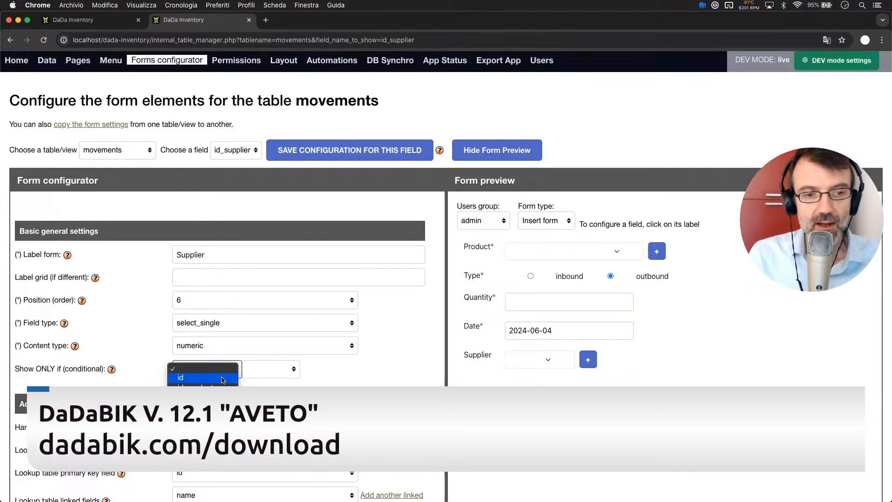
left_click(195, 397)
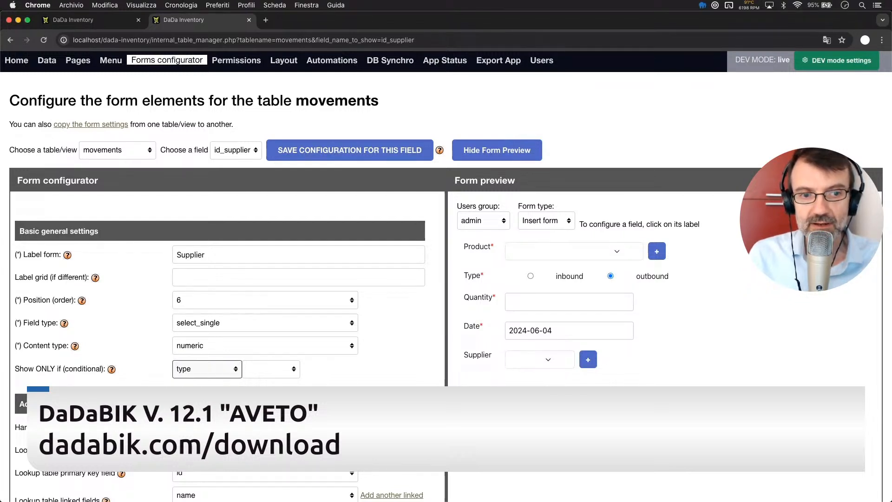
left_click(204, 371)
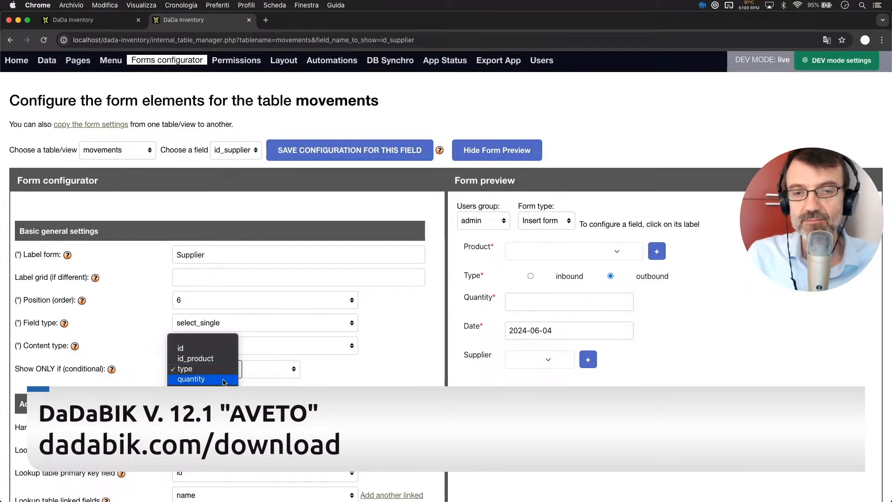
left_click(203, 369)
left_click(271, 369)
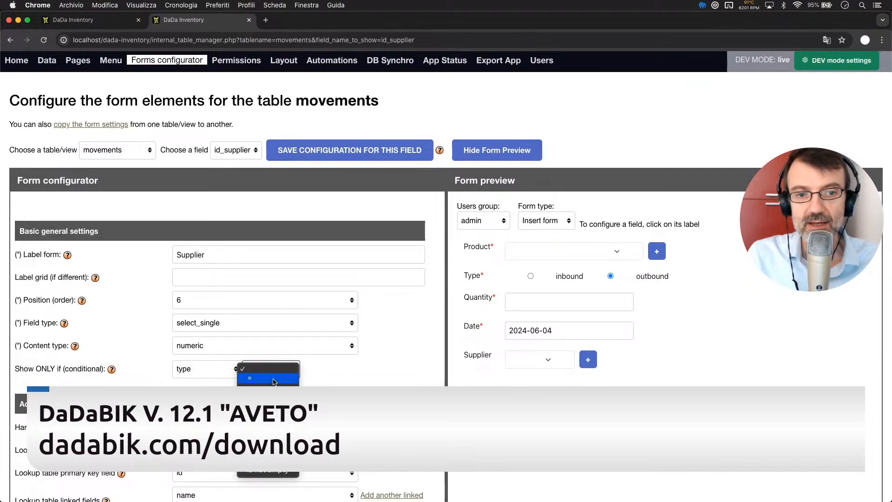
left_click(272, 368)
left_click(308, 370)
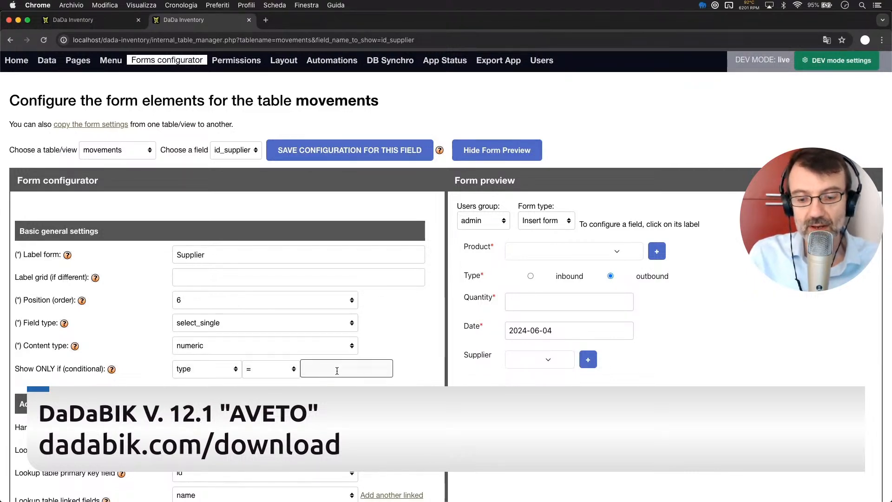
type("inbound")
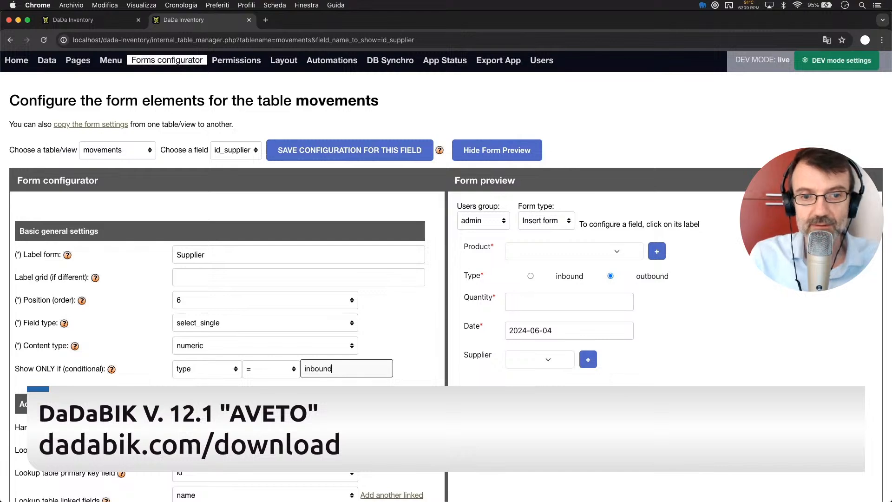
left_click(333, 154)
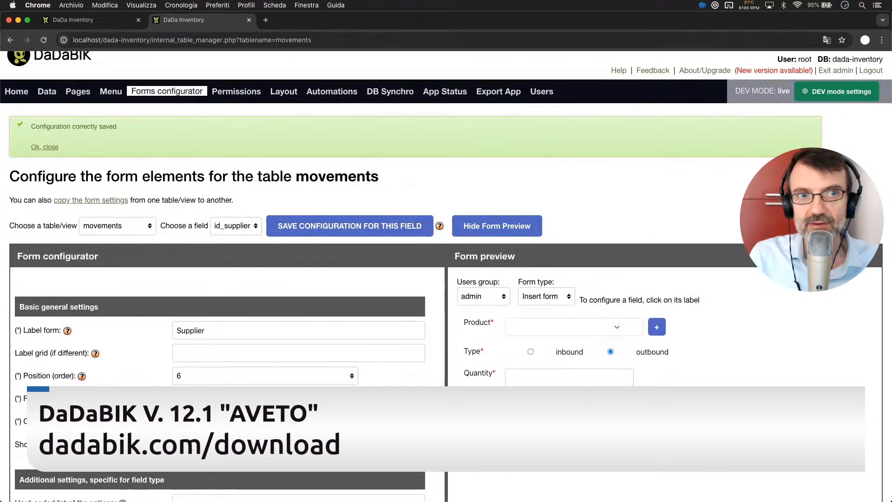
key("ctrl+Tab")
- Reload the movement form and toggle Type inbound/outbound to verify Supplier shows only for inbound
key("super+r")
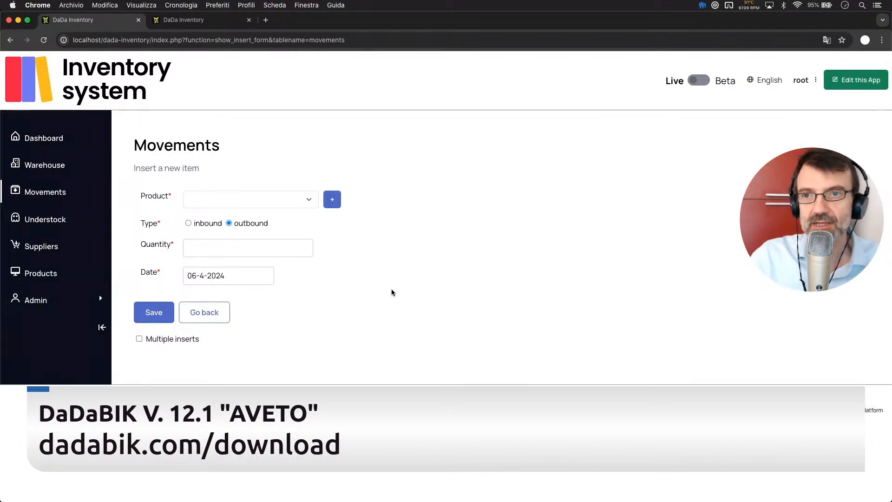
left_click(188, 223)
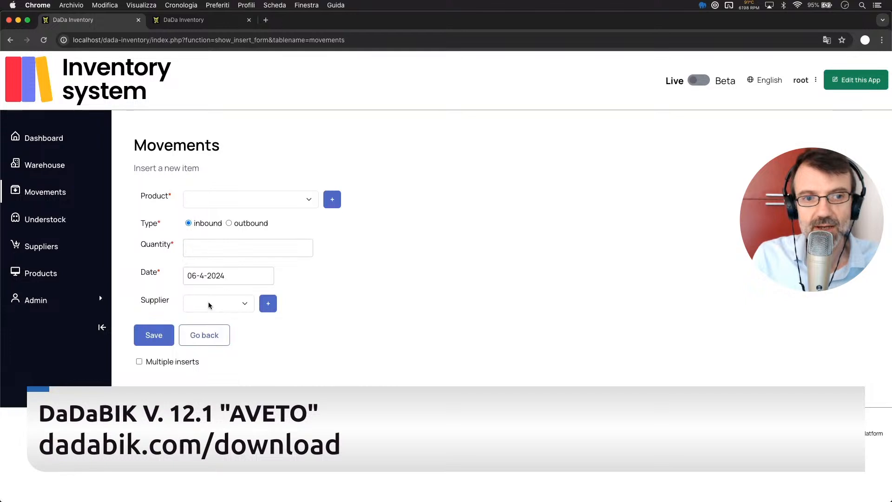
left_click(219, 306)
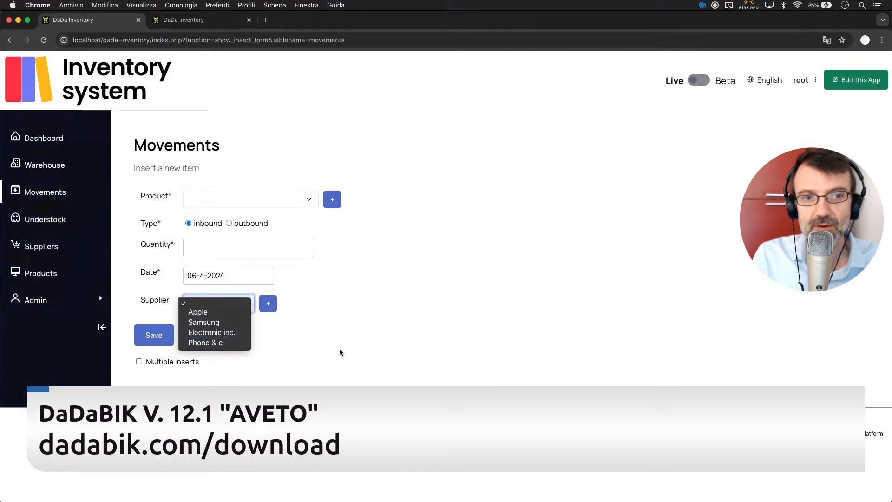
left_click(350, 353)
left_click(228, 223)
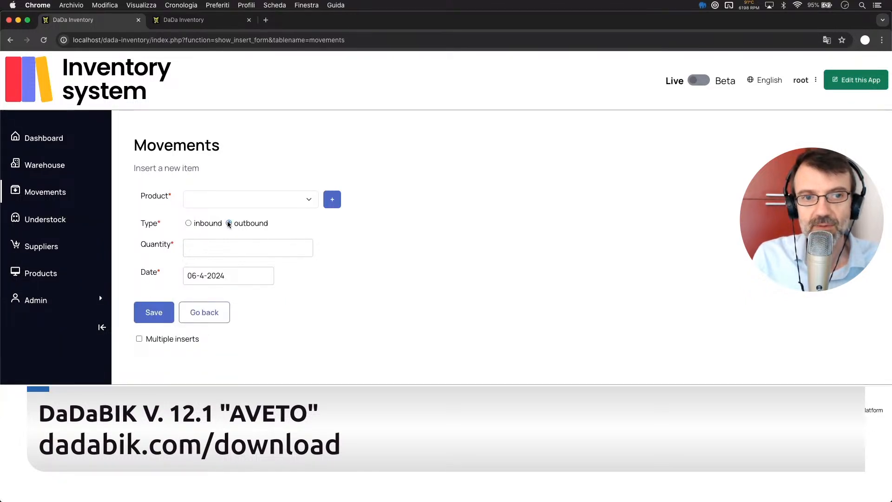
left_click(188, 224)
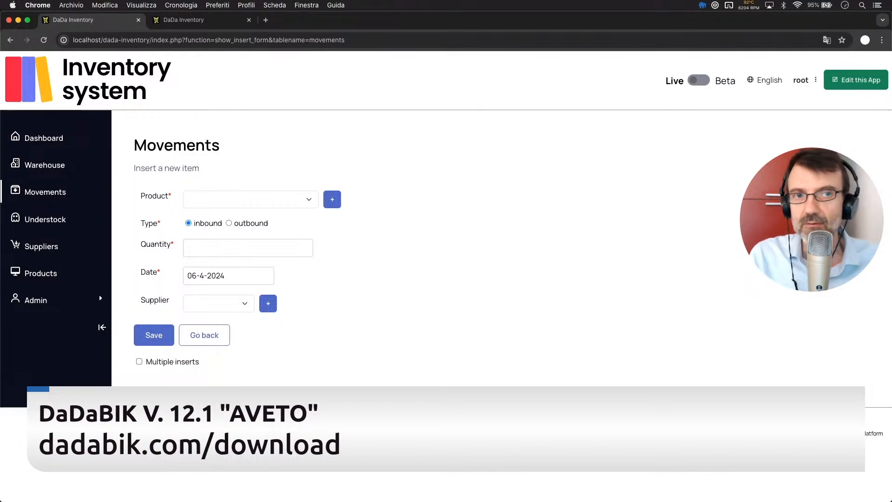
key("ctrl+Tab")
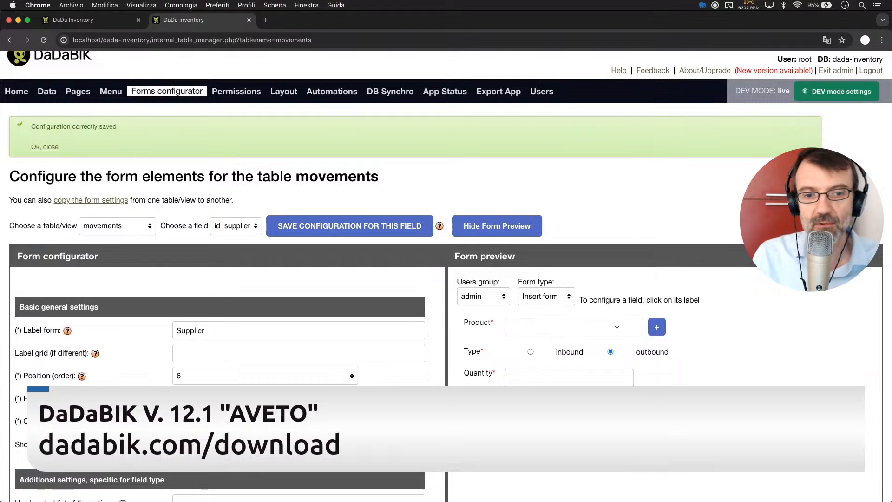
left_click(268, 444)
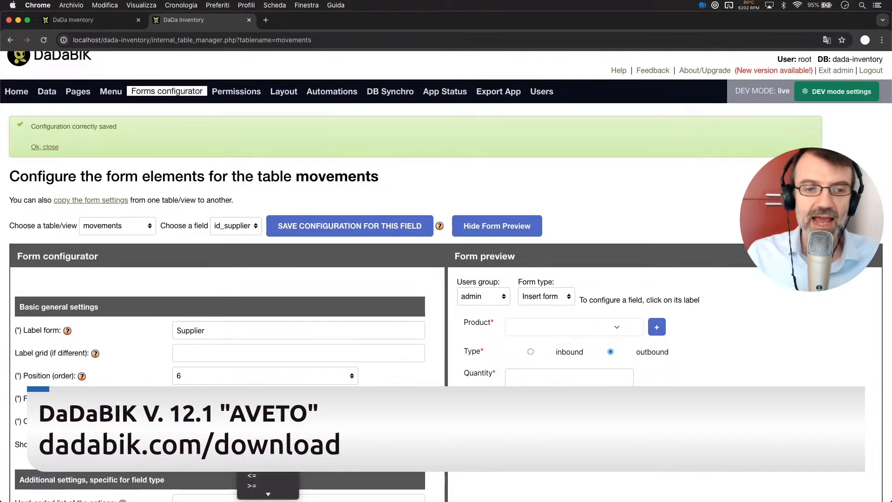
scroll(268, 444, "down", 3)
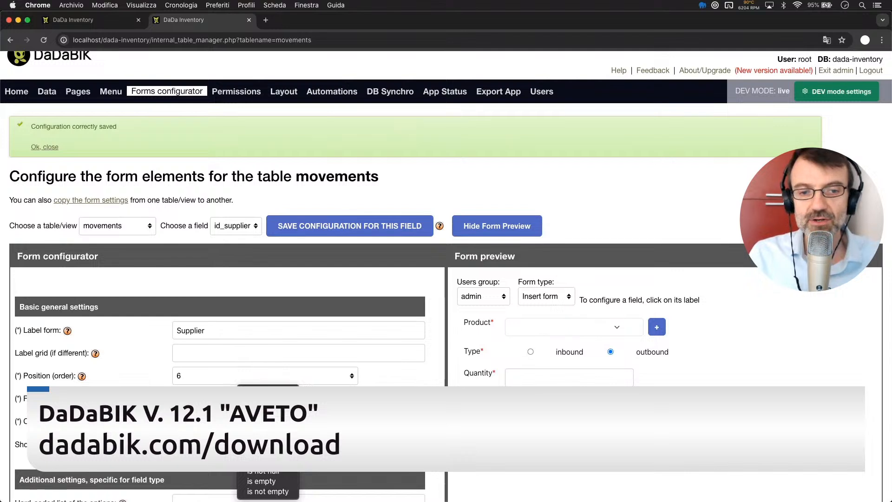
left_click(268, 442)
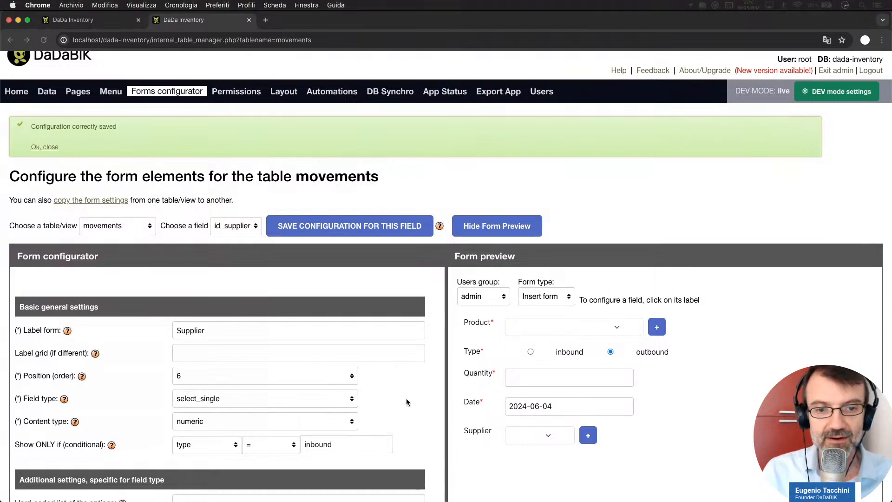
scroll(406, 397, "down", 2)
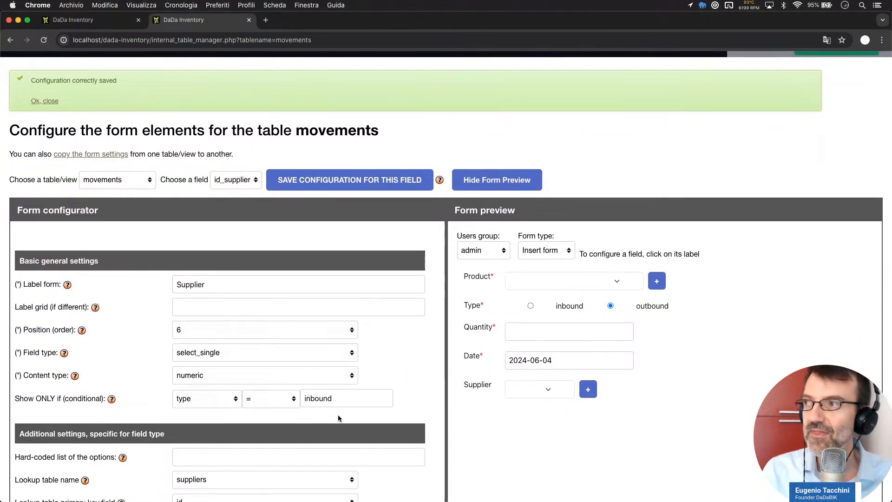
scroll(298, 410, "down", 2)
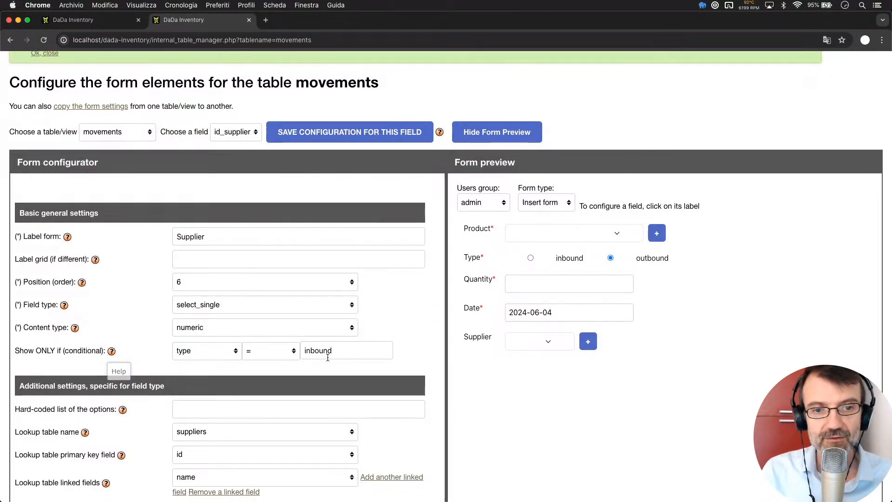
scroll(213, 347, "up", 1)
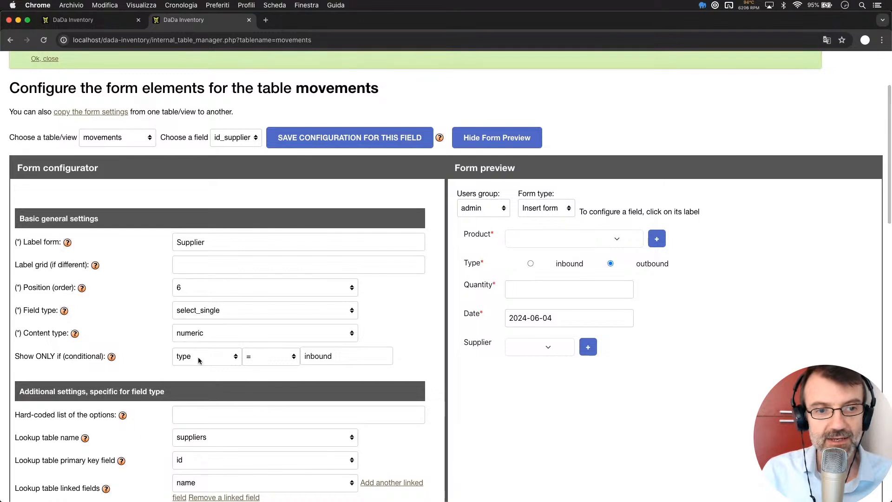
left_click(198, 357)
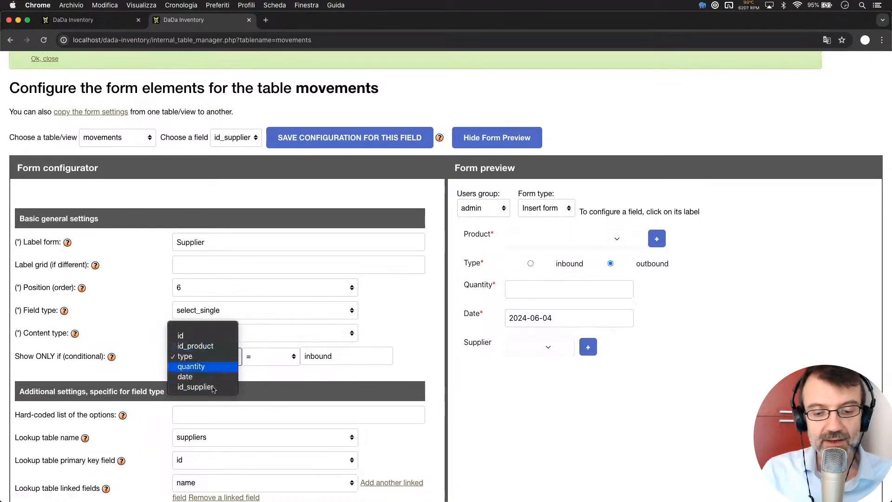
left_click(213, 358)
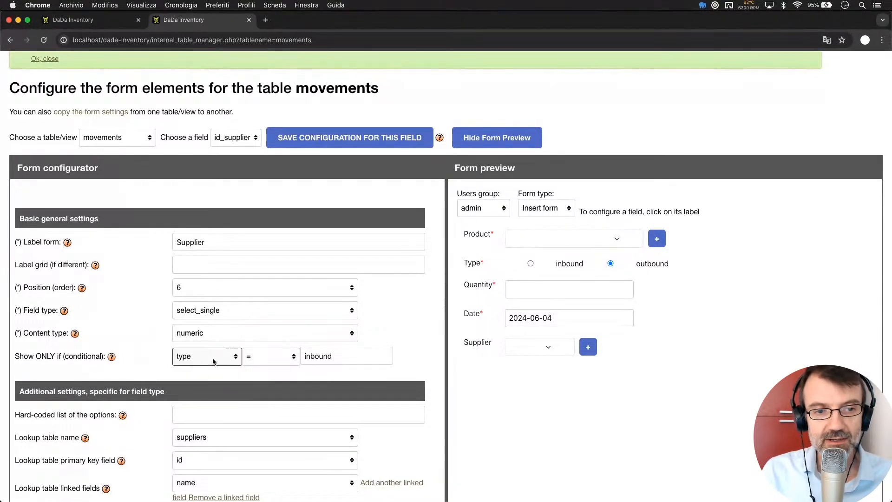
left_click(214, 361)
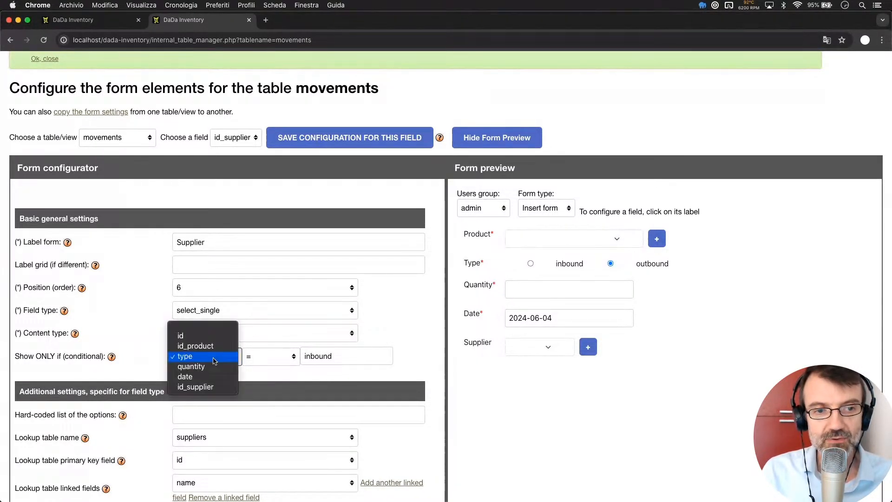
left_click(146, 345)
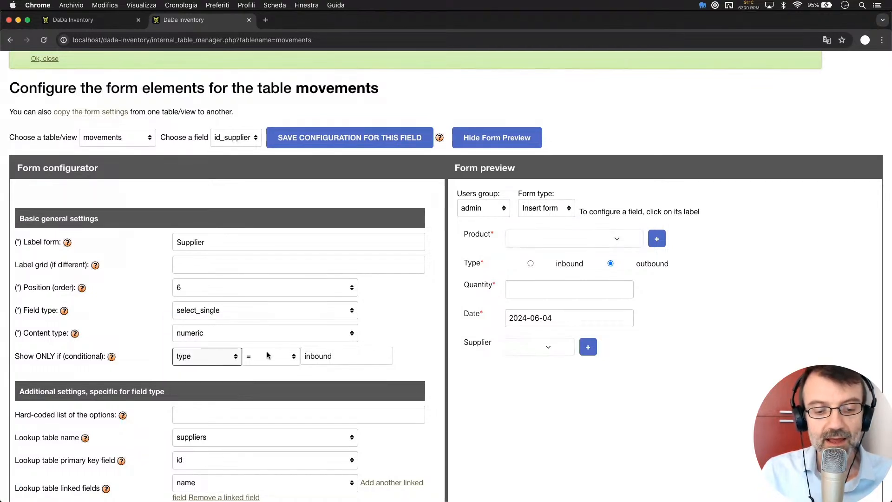
left_click(266, 356)
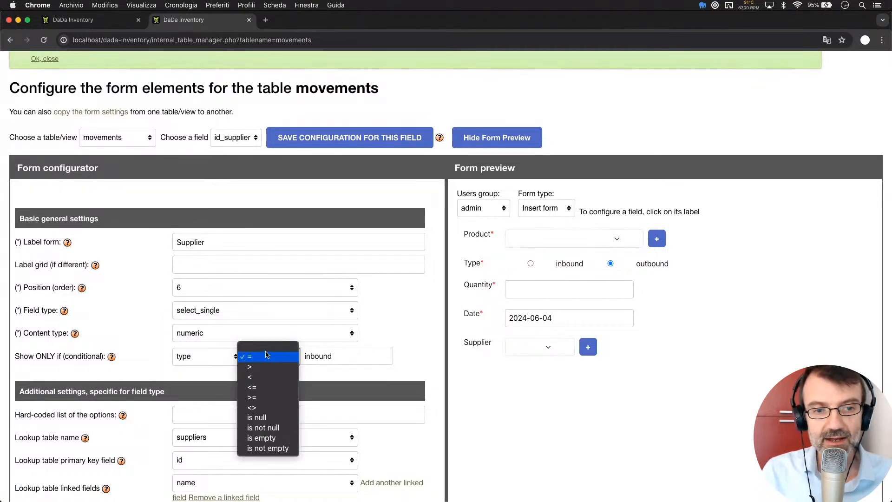
left_click(411, 344)
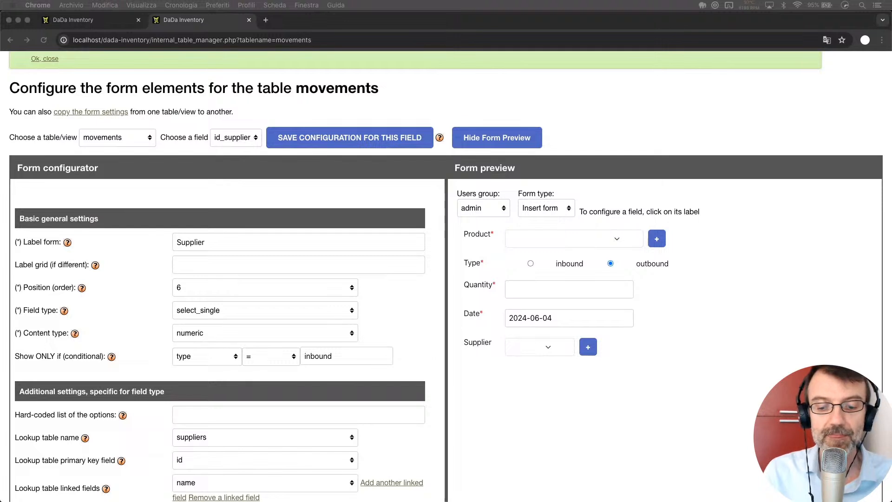
left_click(530, 463)
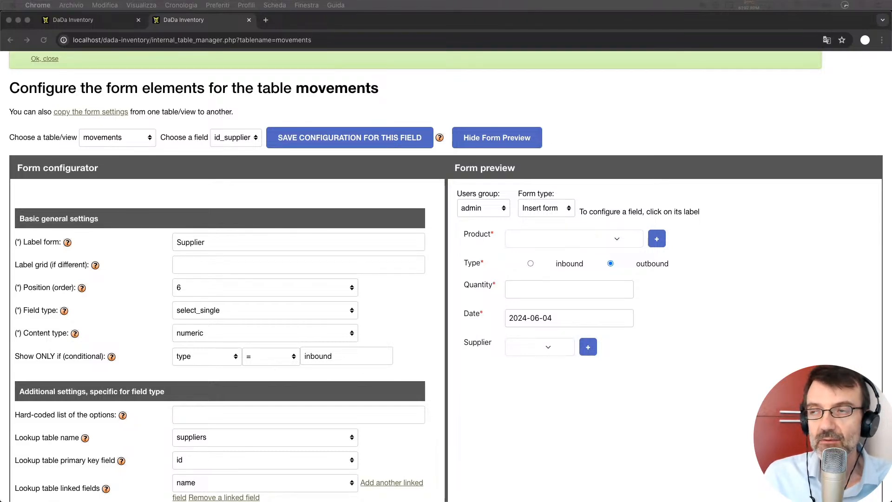
left_click(410, 334)
scroll(409, 336, "down", 5)
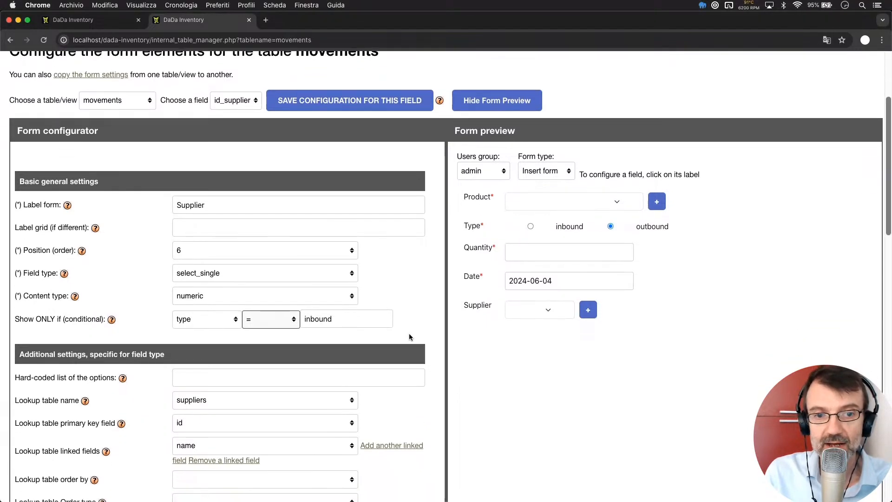
scroll(409, 336, "up", 4)
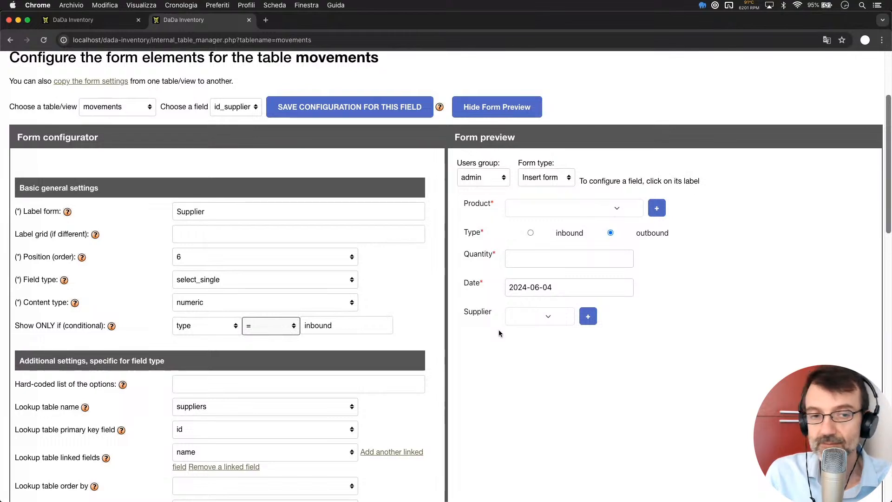
scroll(429, 313, "up", 2)
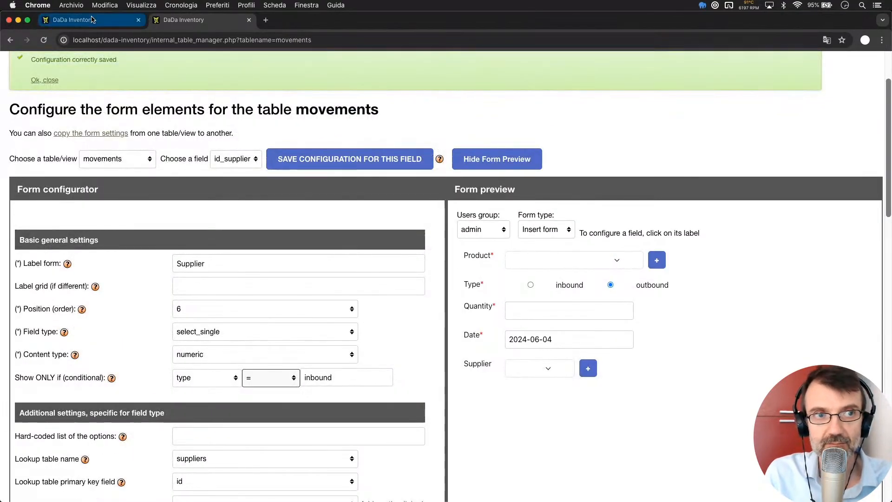
left_click(121, 20)
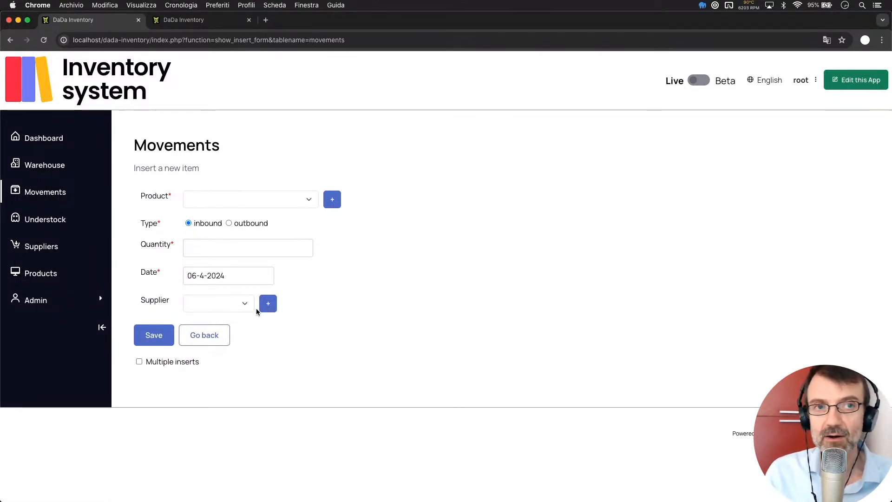
left_click(191, 21)
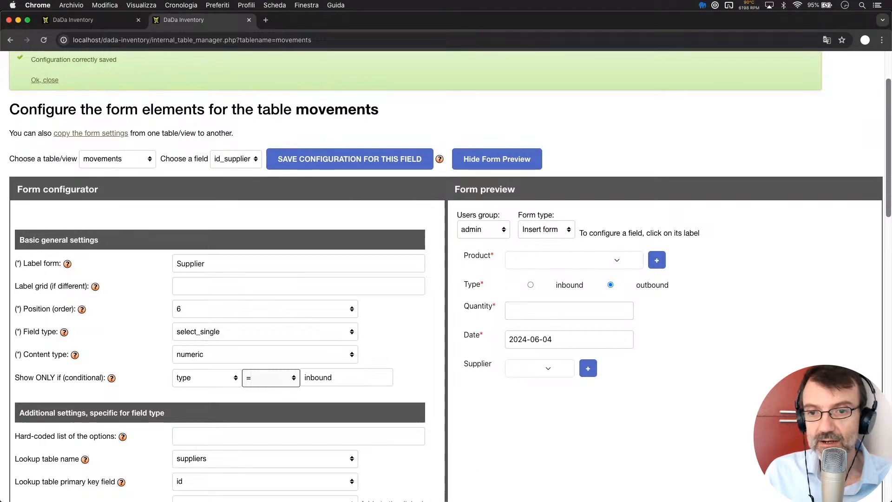
left_click(541, 422)
scroll(295, 355, "down", 1)
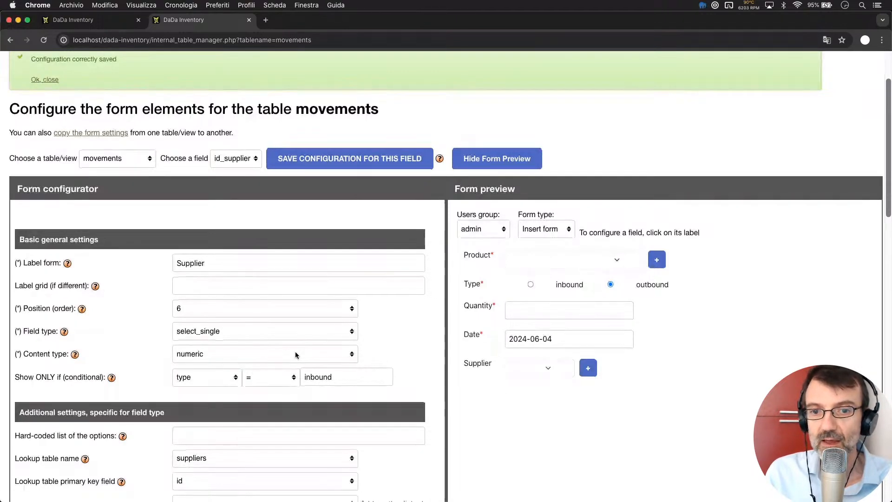
scroll(294, 355, "up", 1)
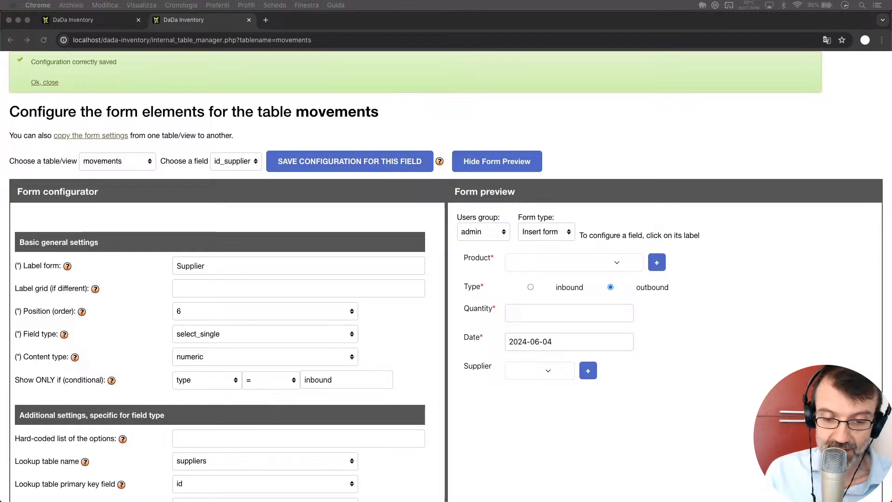
left_click(414, 330)
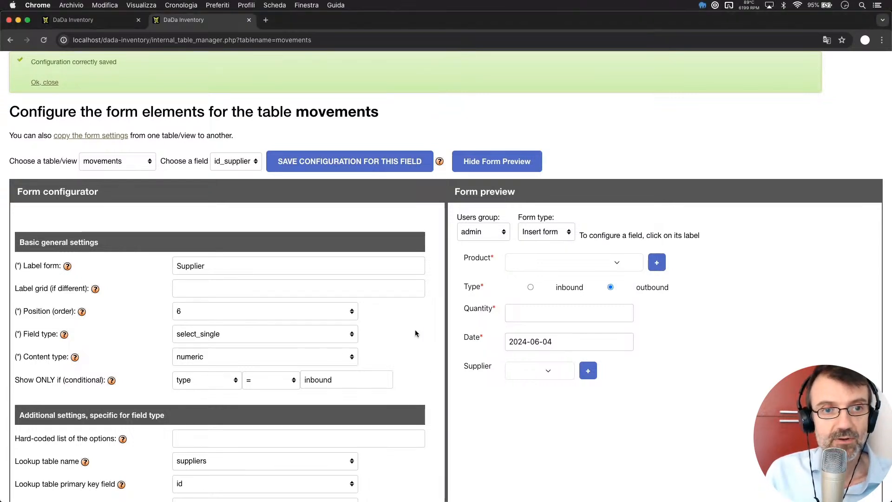
scroll(414, 330, "up", 2)
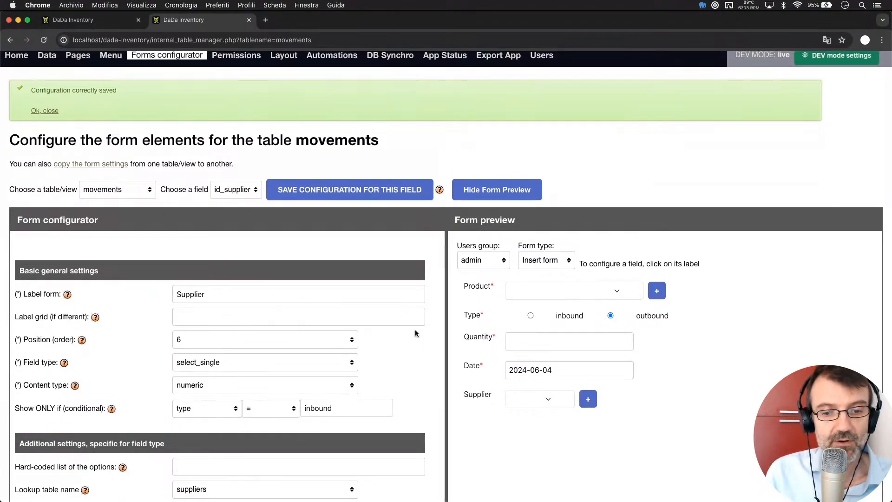
- Open a blank Products insert form showing Name, Category, Cost, Price, Picture and Review
left_click(106, 23)
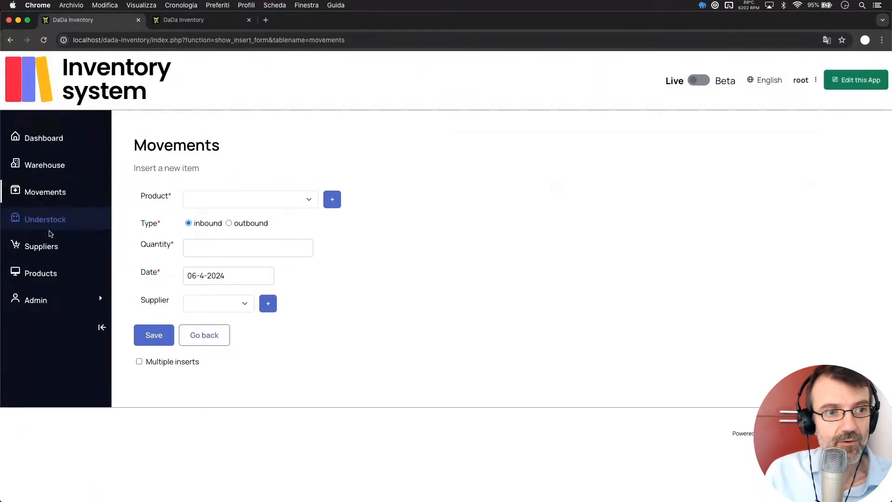
left_click(55, 276)
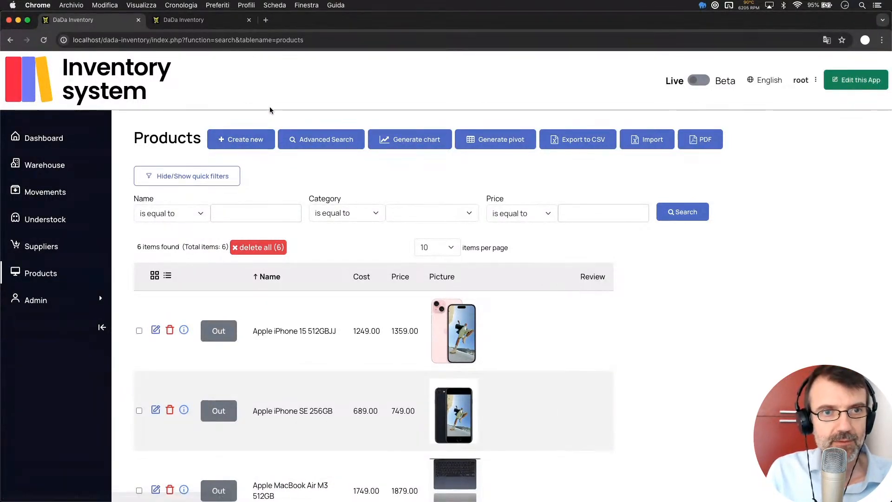
left_click(233, 146)
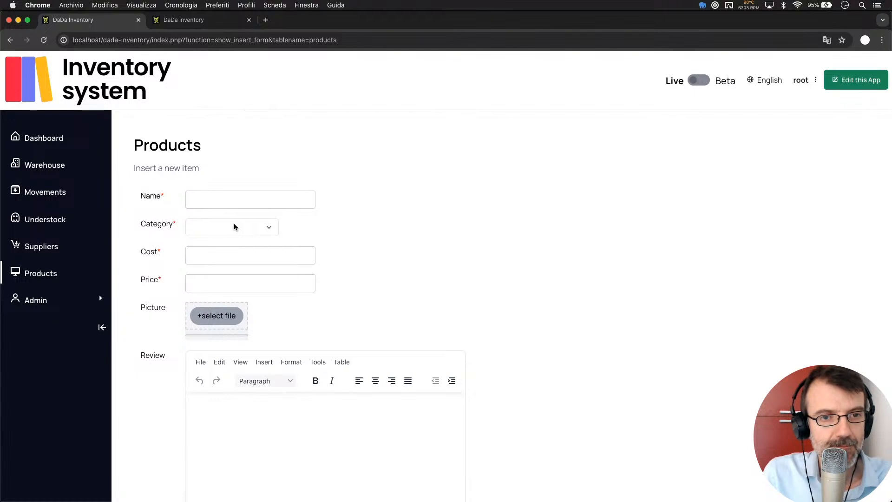
- Choose phones as the new product's Category and focus the empty Review editor
left_click(254, 232)
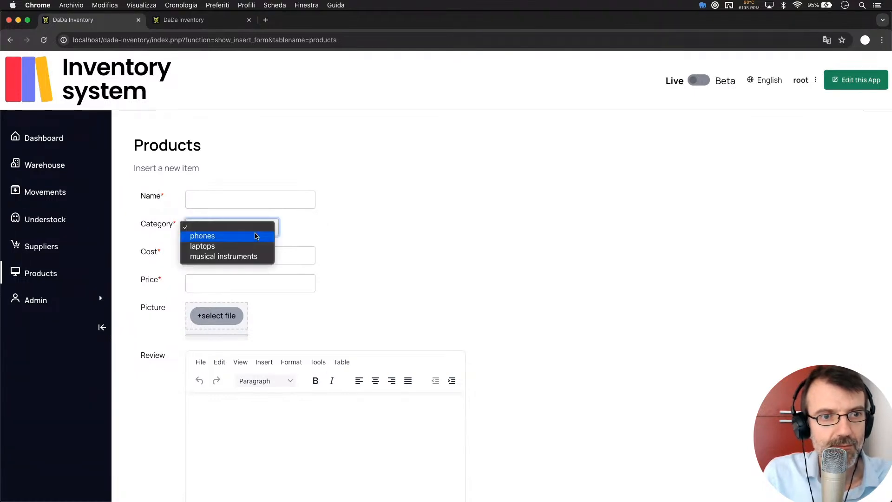
left_click(255, 233)
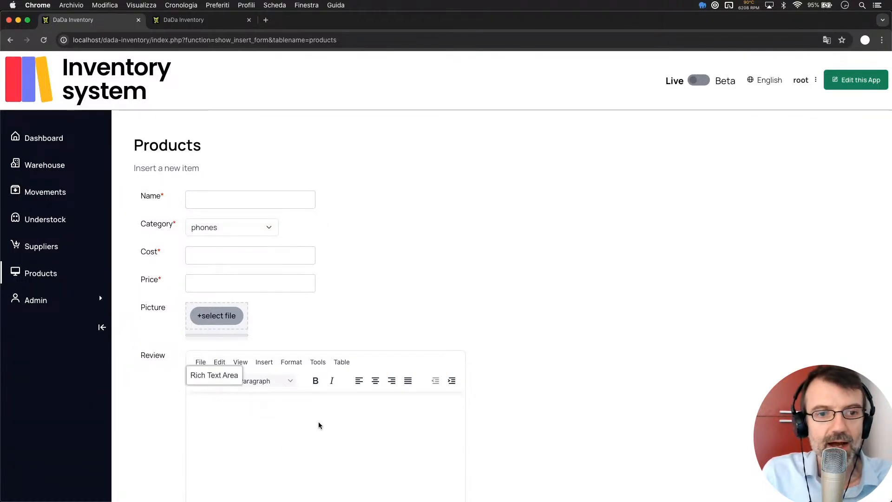
scroll(367, 343, "down", 3)
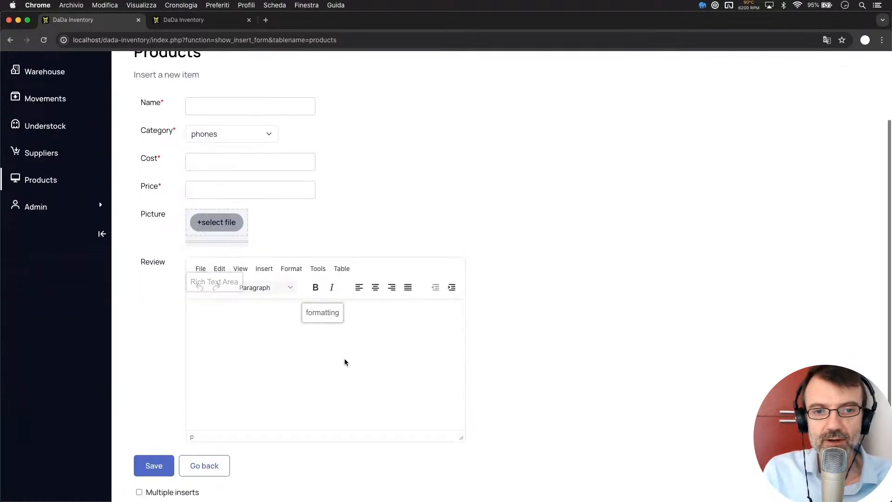
left_click(320, 335)
scroll(320, 339, "up", 3)
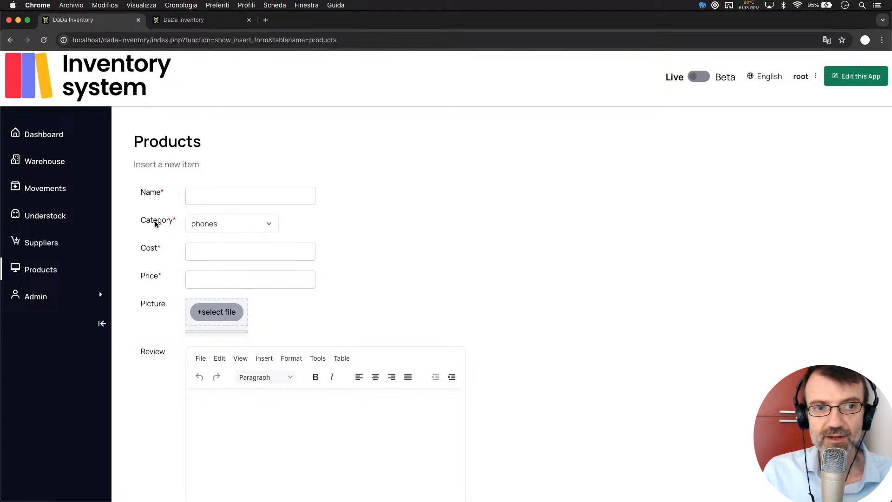
left_click(215, 224)
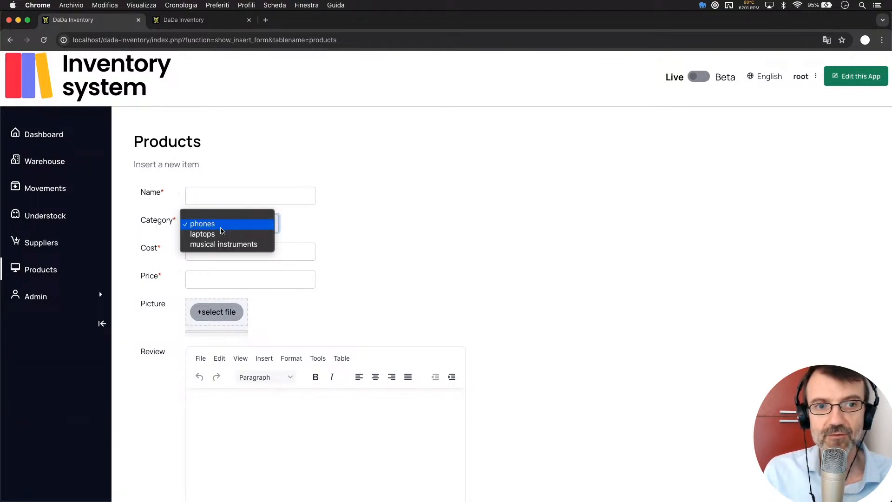
left_click(223, 225)
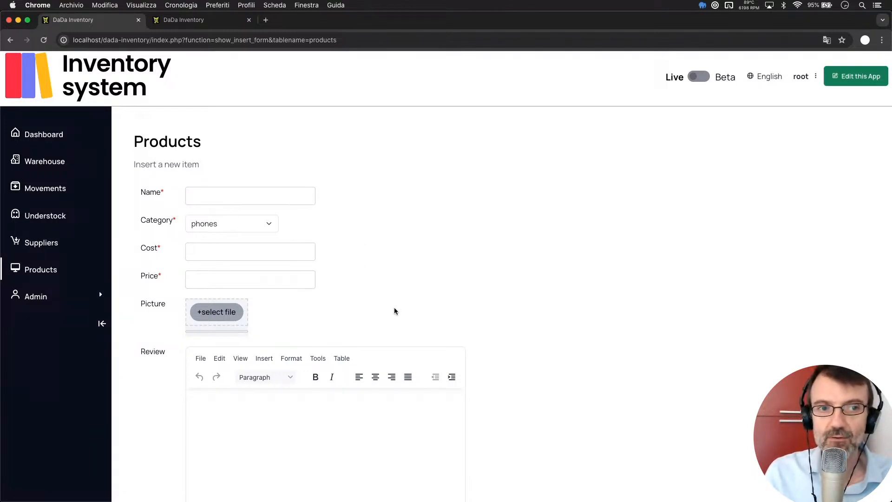
left_click(273, 419)
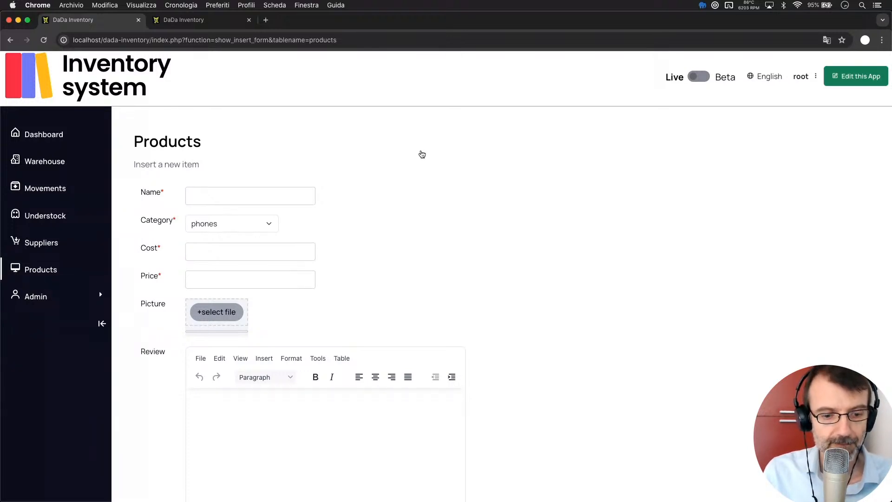
- In VS Code, place the cursor on empty line 20 of custom_required_functions.php
key("super+Tab")
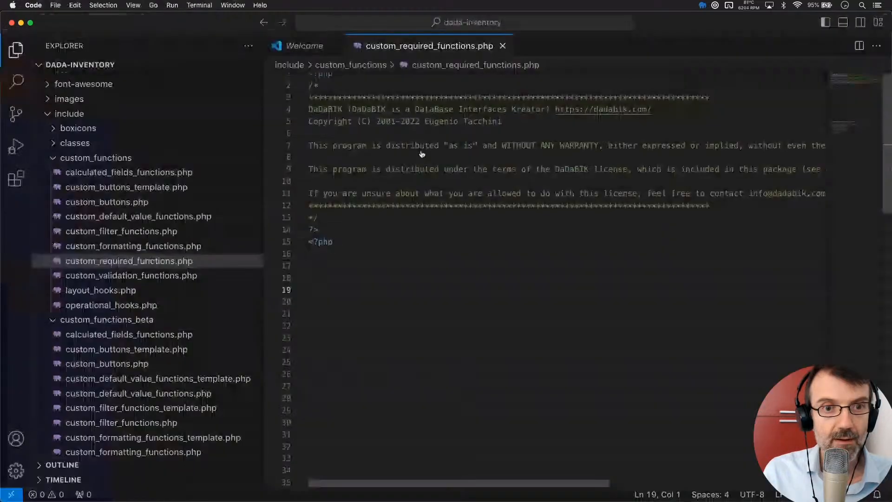
left_click(418, 305)
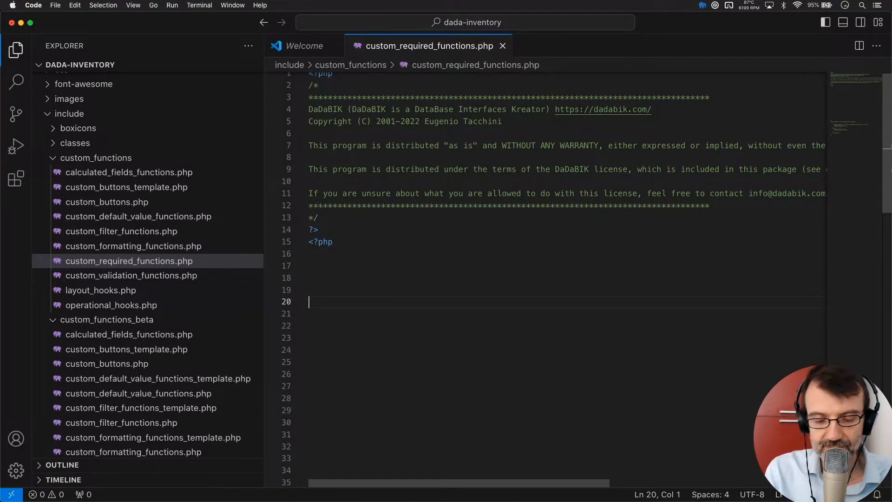
- Write the function dadabik_conditional_product_review() followed by an empty pair of braces
type("function ")
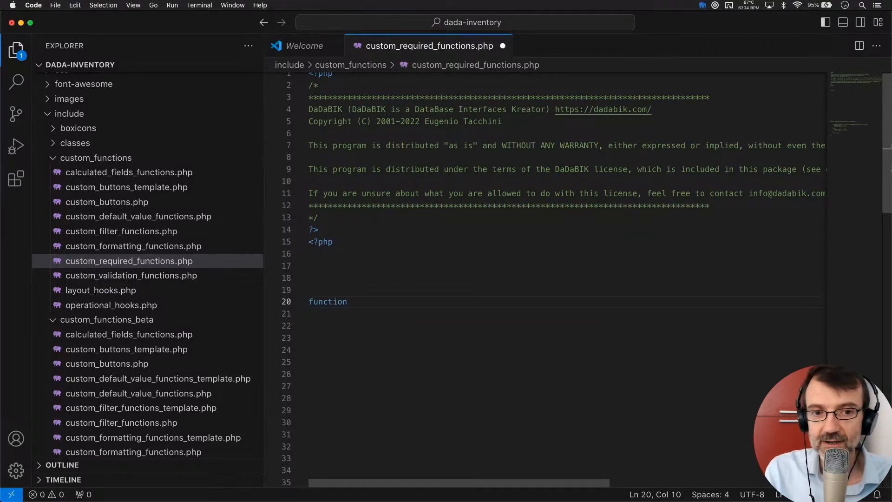
type("dadabik:")
key("BackSpace")
type("_")
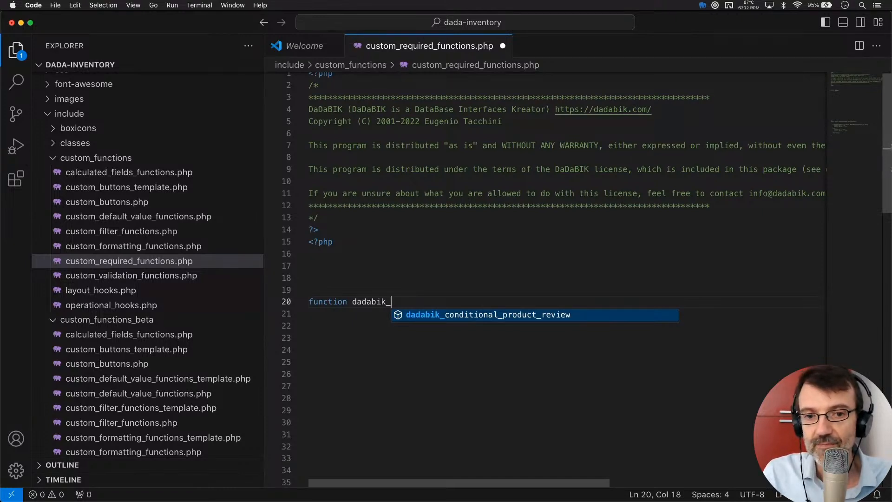
type("condition")
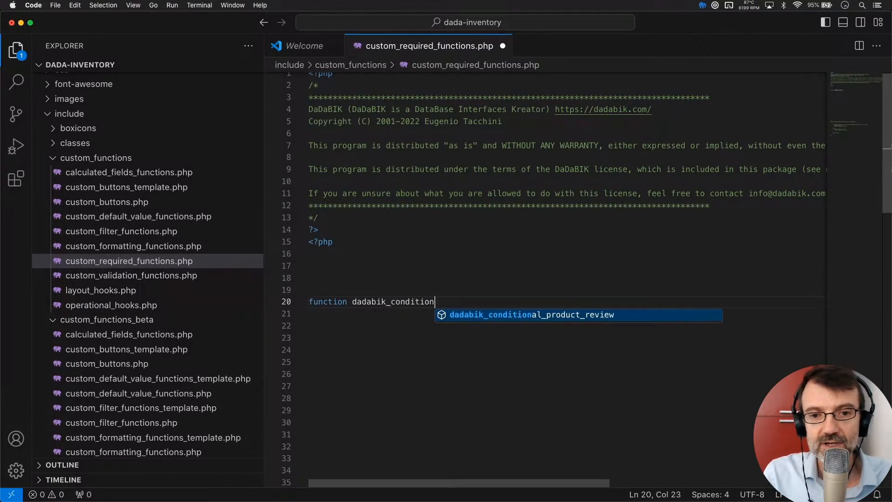
type("al_product_re")
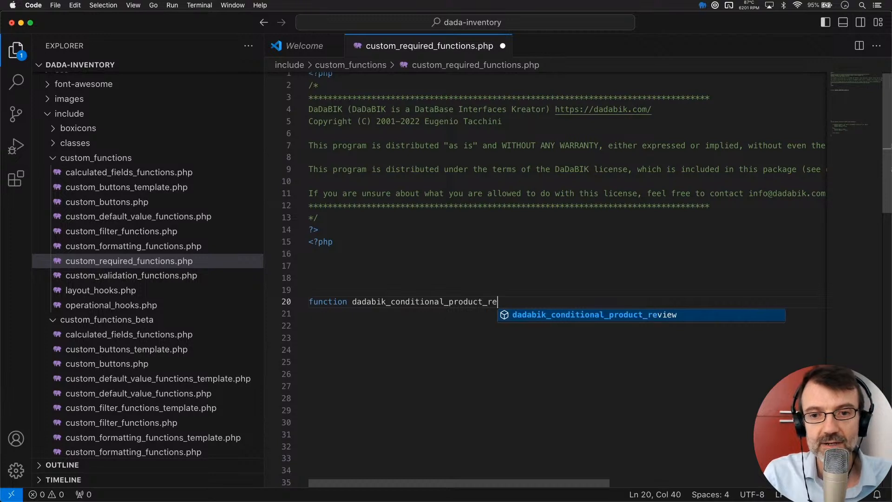
type("view")
key("Return")
key("Return")
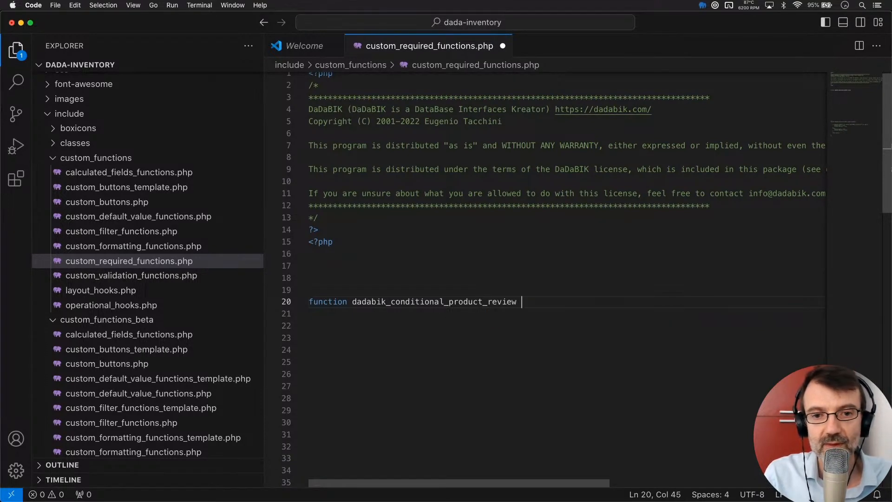
key("BackSpace")
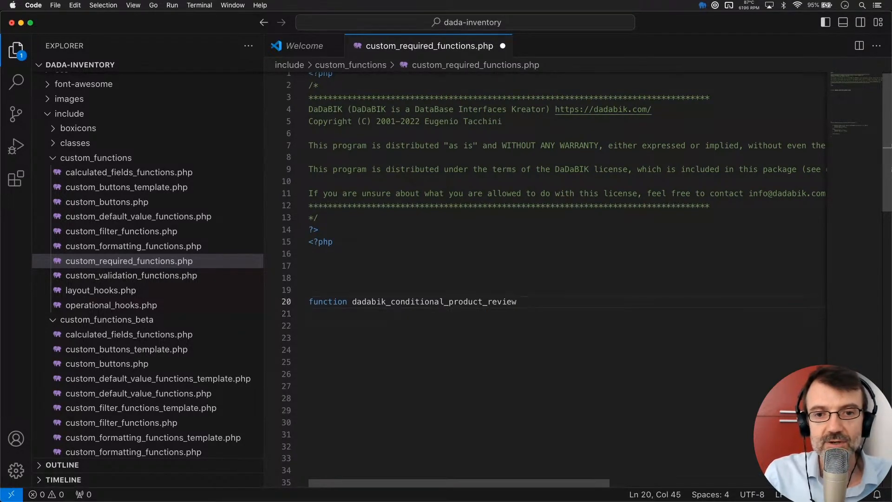
type("()")
key("Return")
type("{")
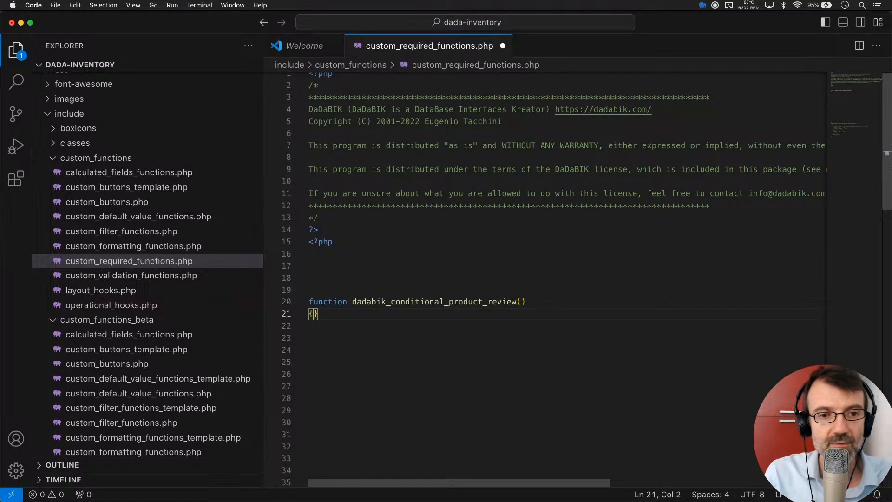
key("Return")
key("Return")
key("Up")
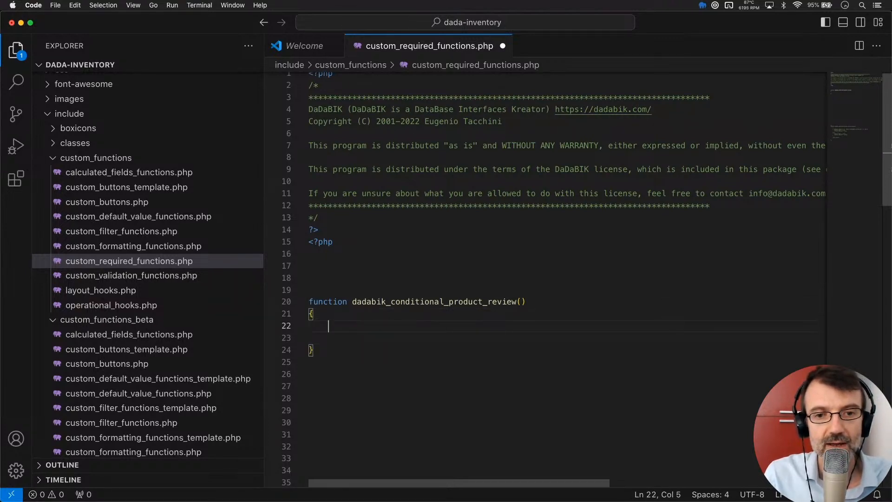
- Add $params as the parameter, open a blank body line, and highlight parts of the function name
left_click(520, 301)
type("$params")
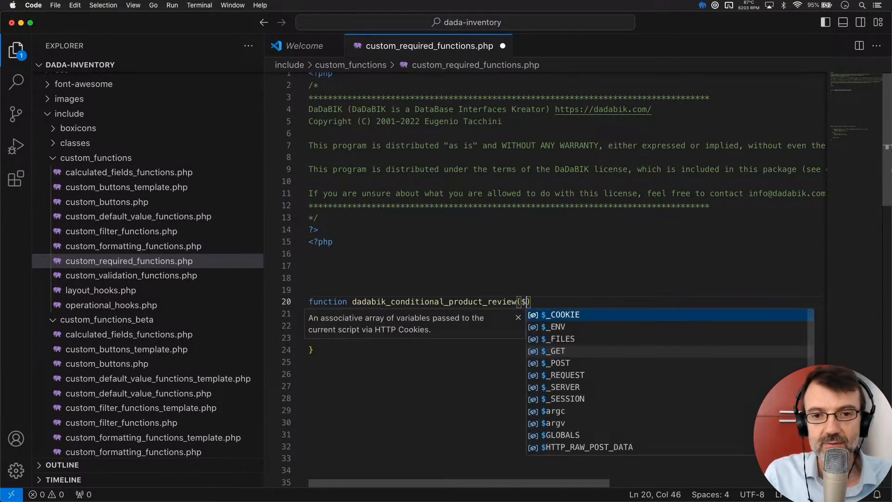
key("Down")
key("Down")
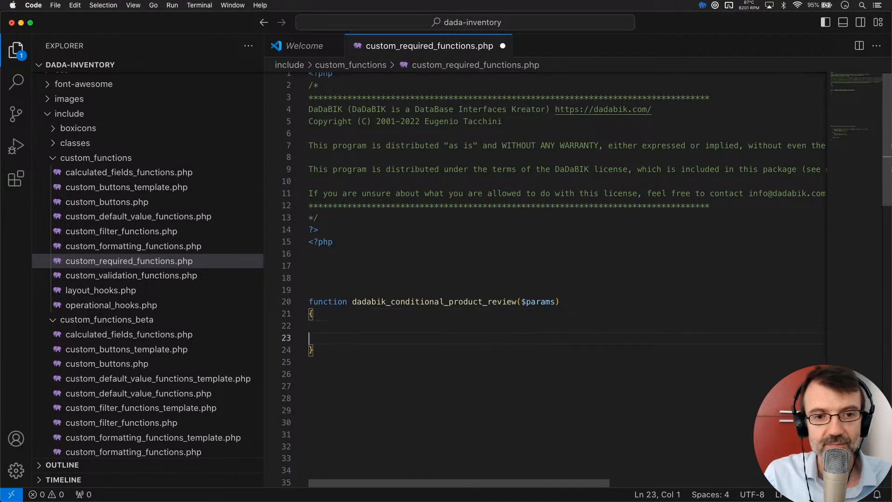
key("Return")
key("Up")
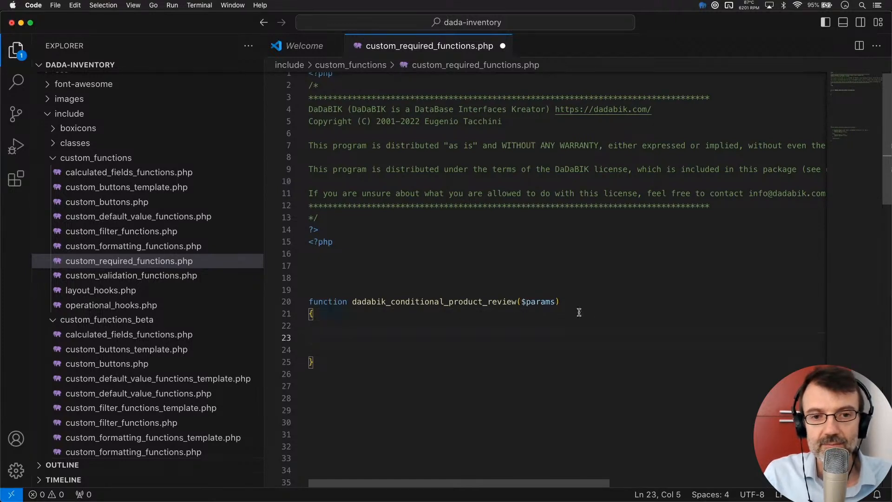
left_click(391, 301)
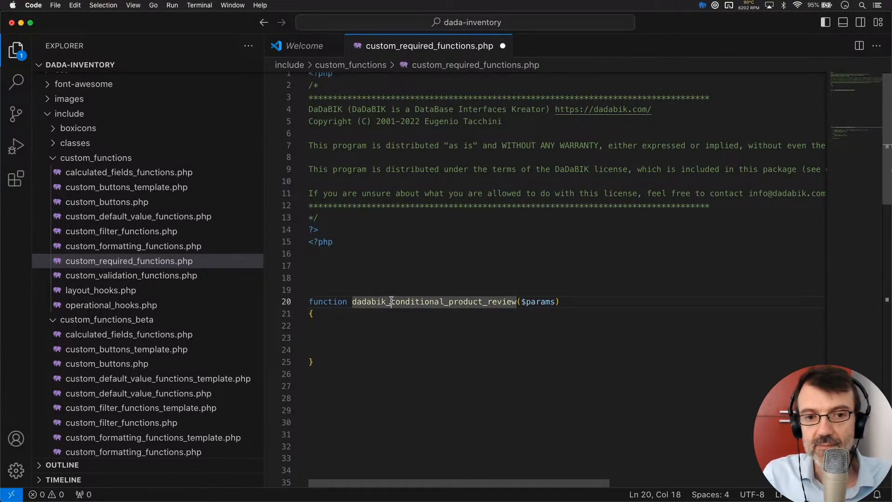
left_click(352, 303, "shift")
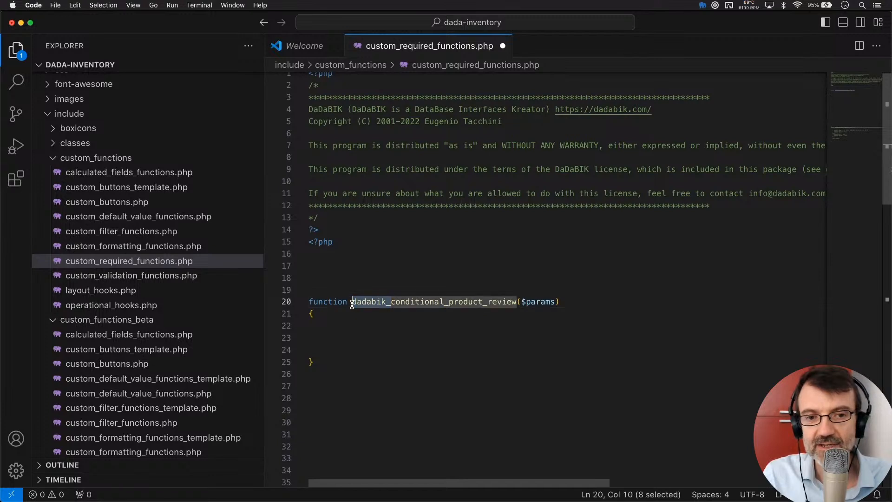
left_click(393, 302)
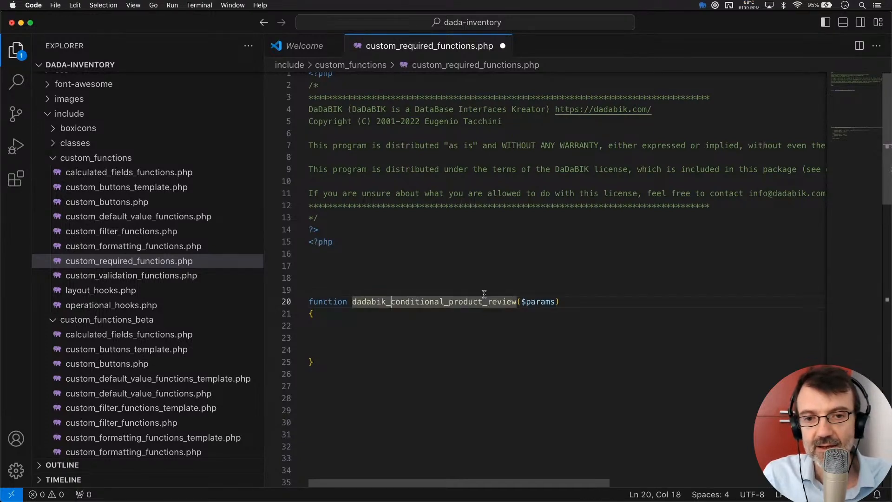
left_click(518, 302, "shift")
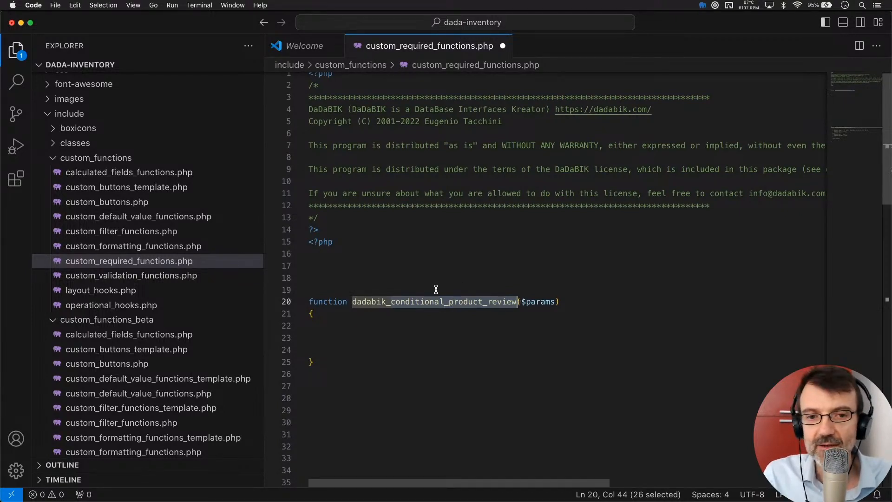
left_click(416, 302)
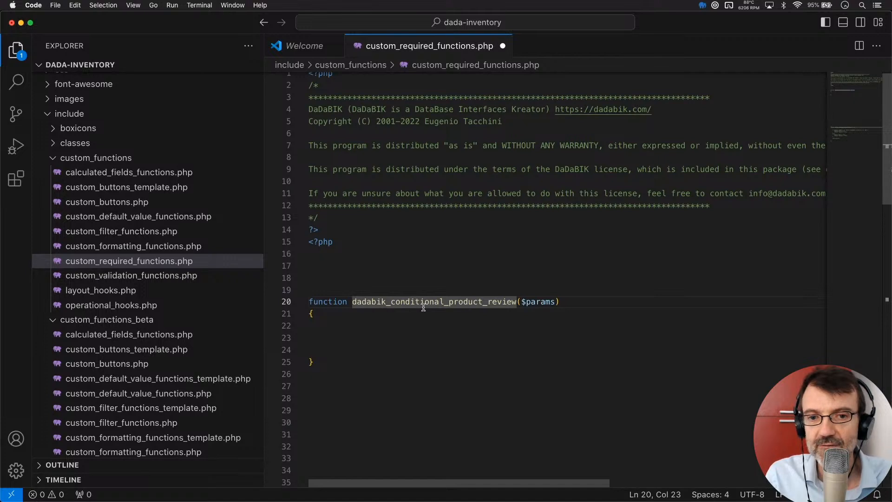
- Rename the function to dadabik_conditional_products_review and highlight its review and params words
left_click(482, 300)
type("s")
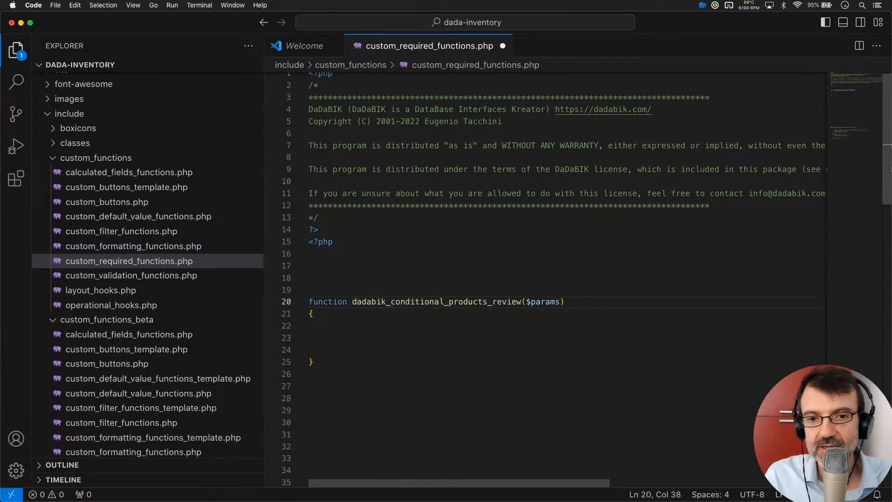
left_click(493, 301)
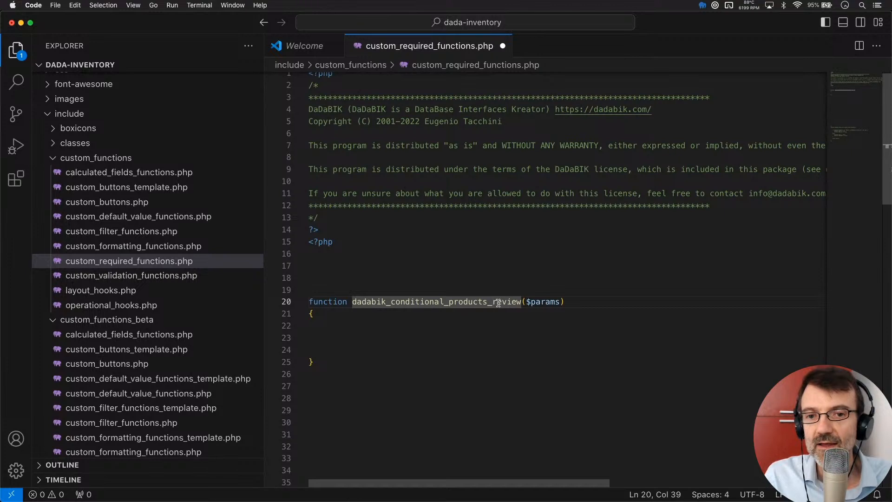
left_click_drag(496, 302, 520, 300)
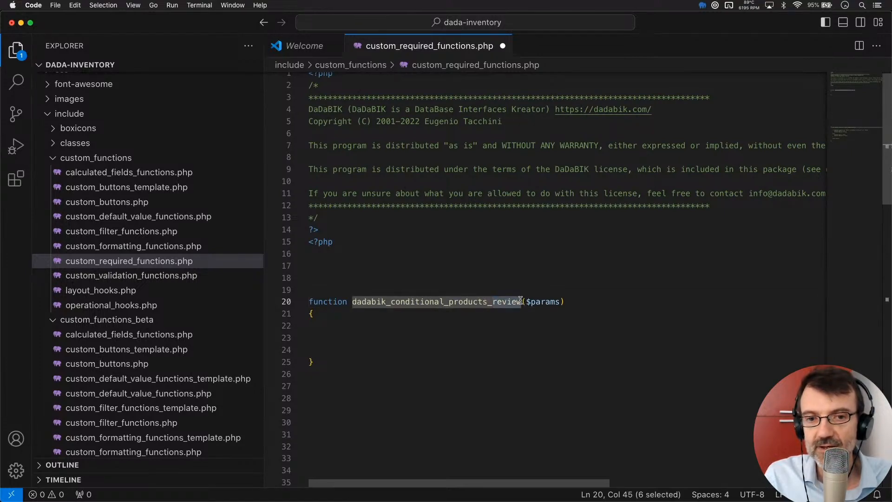
left_click(493, 302)
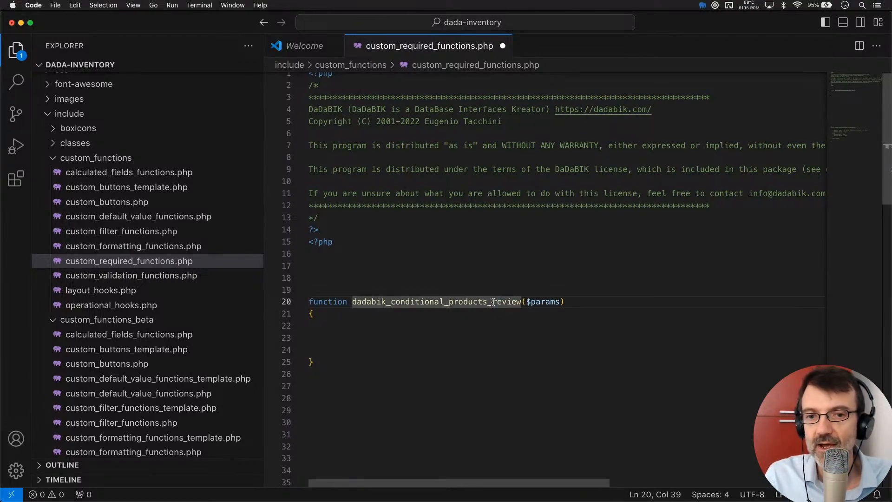
left_click(508, 342)
double_click(559, 301)
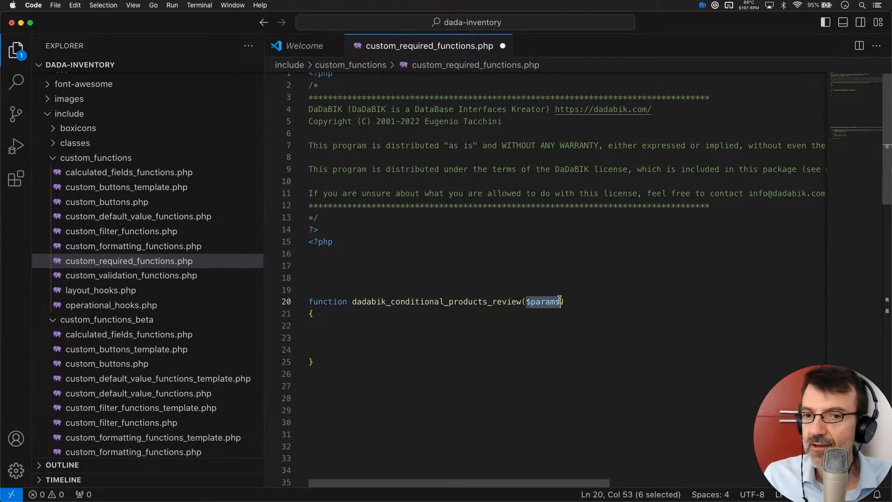
left_click(532, 302)
double_click(532, 302)
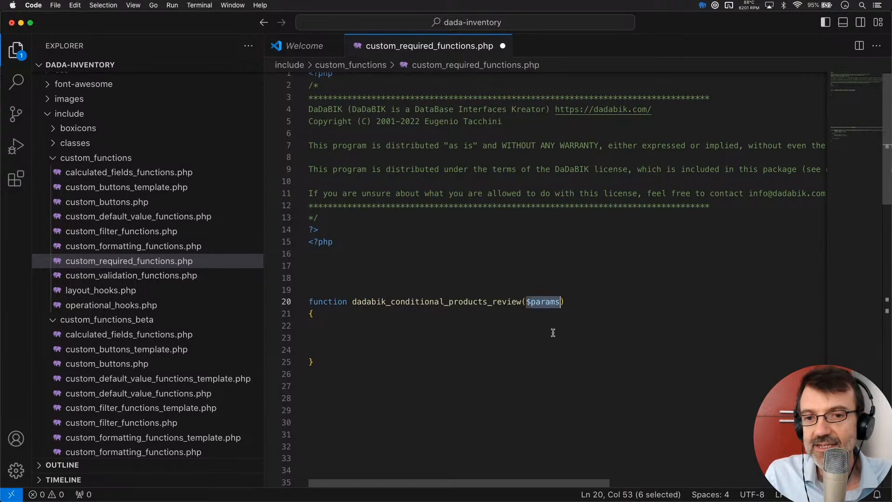
- Add extra indented blank lines inside the function body
left_click(405, 346)
key("Tab")
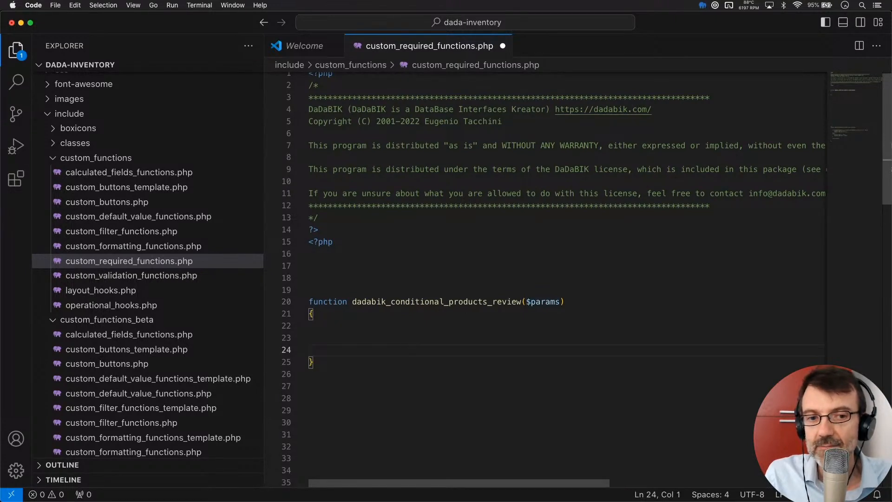
key("Return")
key("Up")
key("Up")
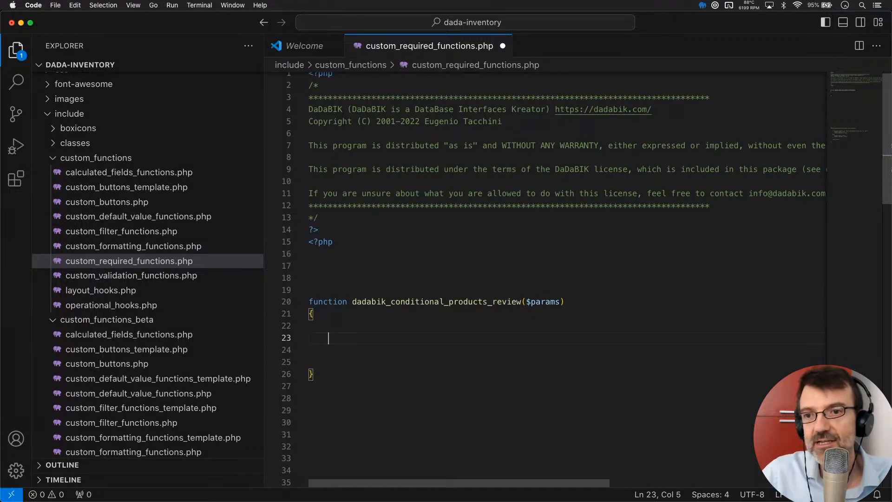
- Start the function body with $params['category'] and switch to the Products insert form
type("$")
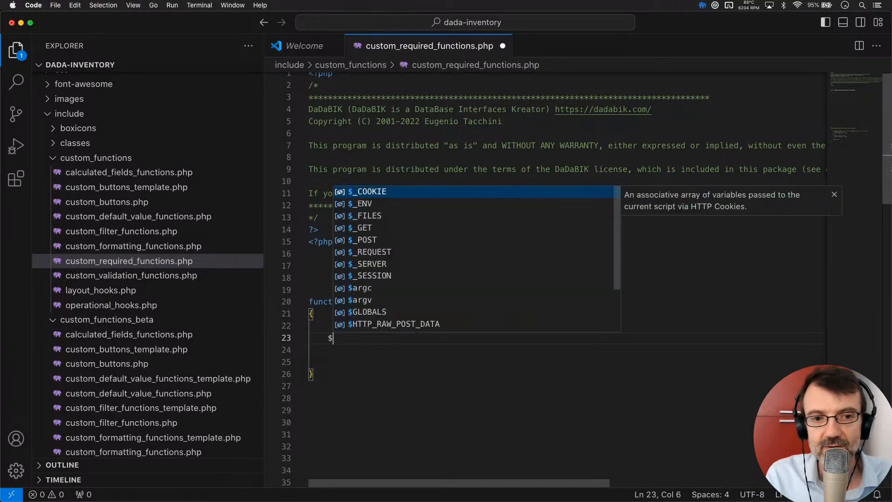
type("params['")
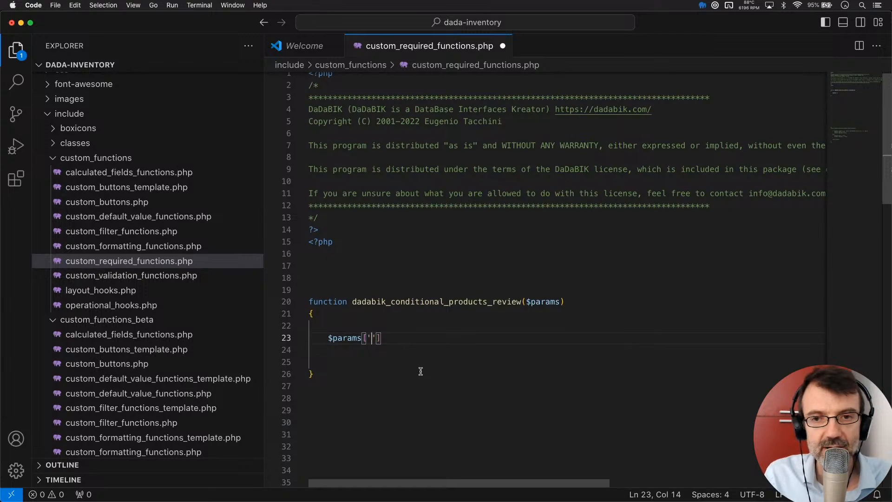
type("category'")
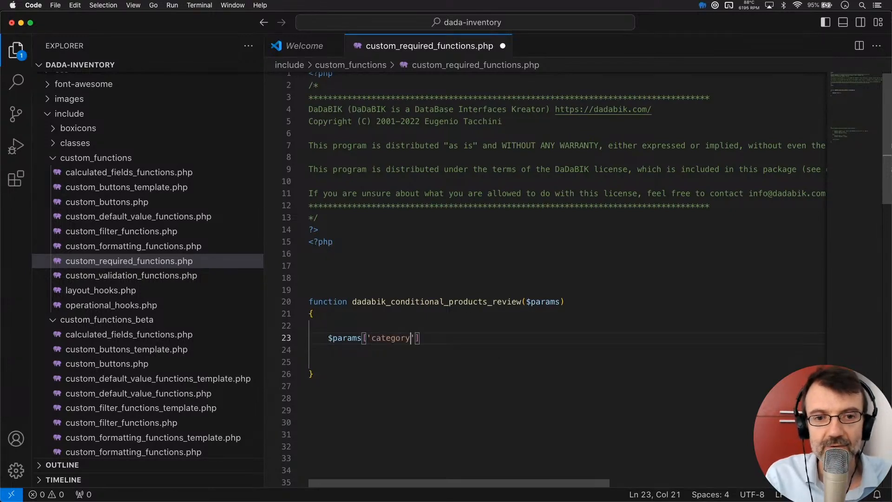
type("]")
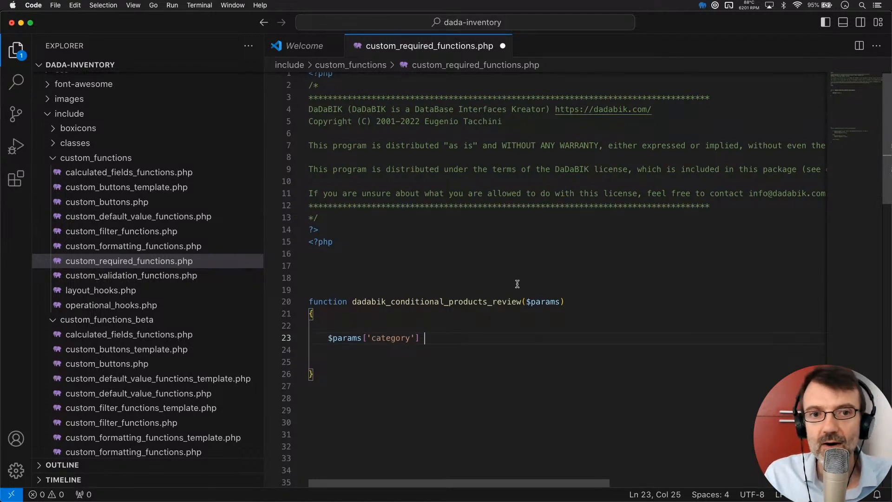
key("super+Tab")
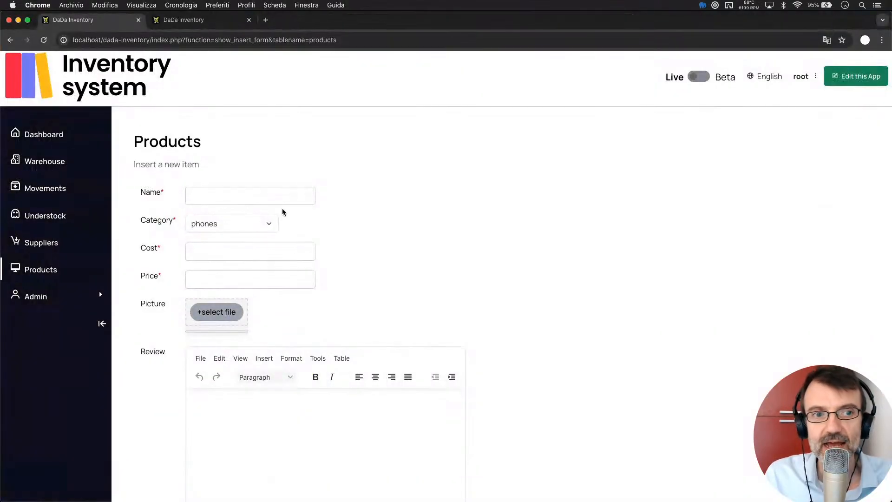
- Keep phones as the Category and cross-check it against the 'category' key on line 23
left_click(210, 224)
left_click(210, 223)
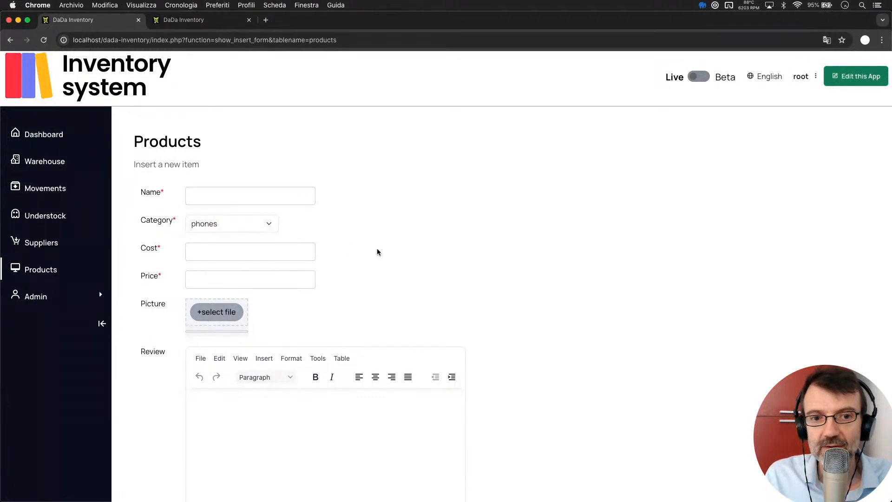
key("super+Tab")
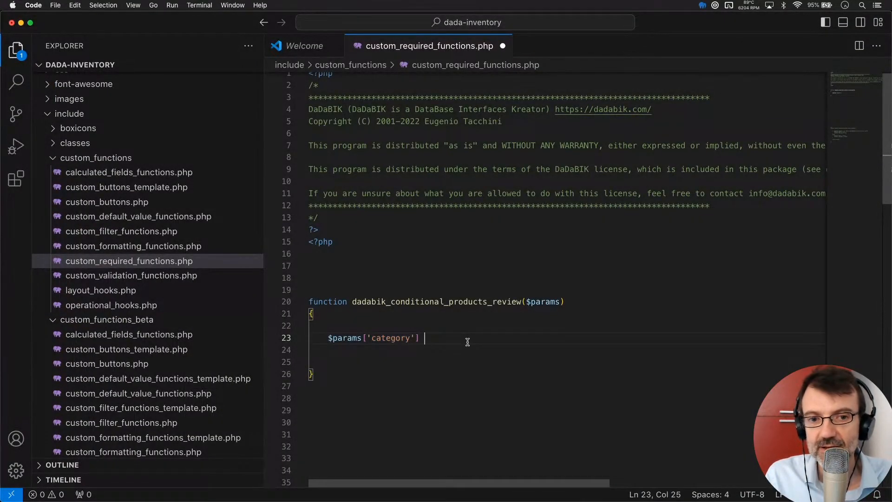
double_click(372, 338)
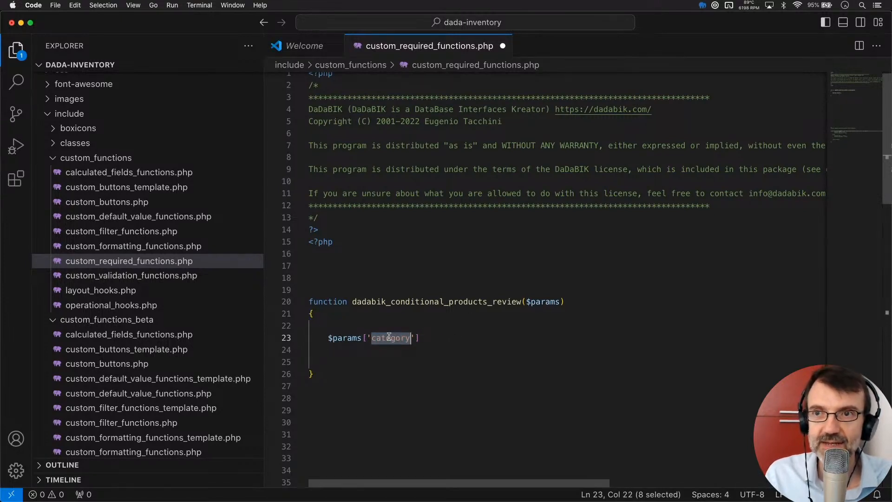
left_click(456, 338)
key("super+Tab")
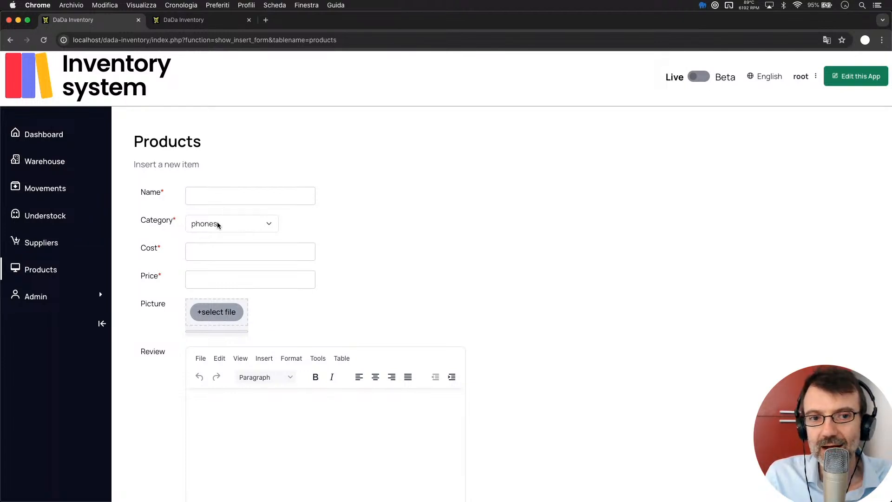
key("super+Tab")
double_click(390, 337)
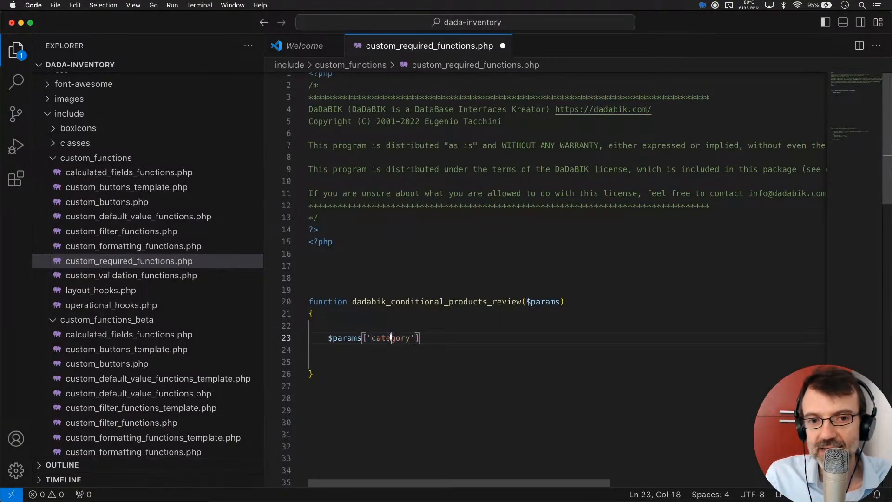
double_click(391, 337)
key("super+Tab")
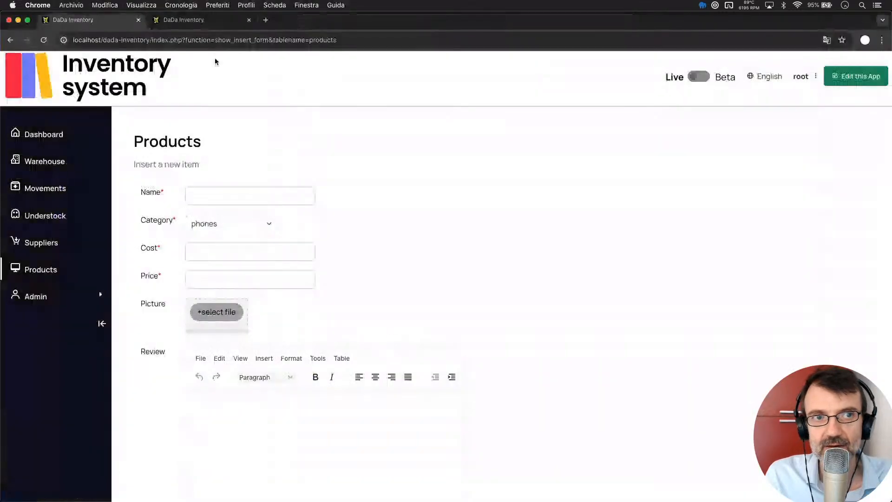
- Review the products table's fields in the admin Data section, then return to the editor
left_click(196, 20)
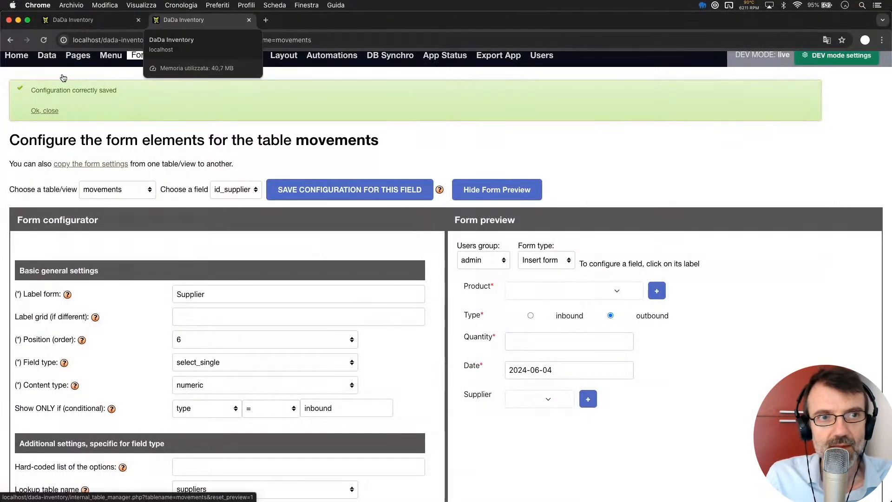
left_click(47, 57)
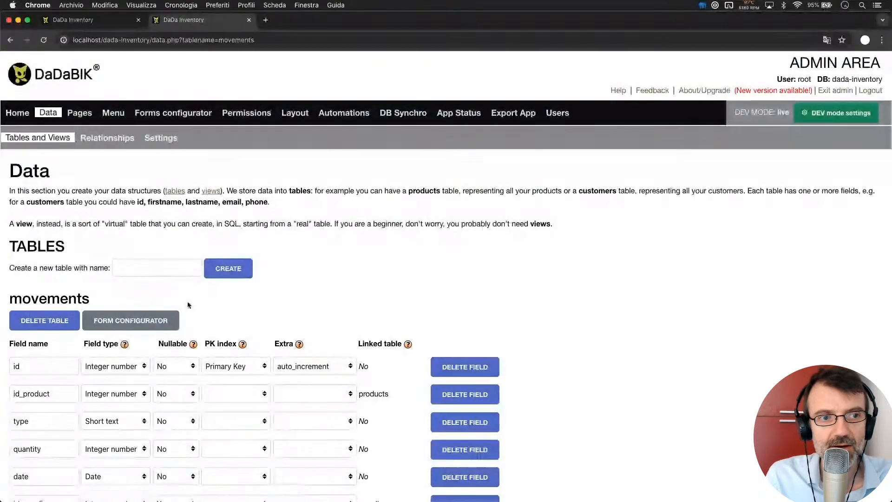
scroll(189, 304, "down", 10)
scroll(189, 304, "down", 1)
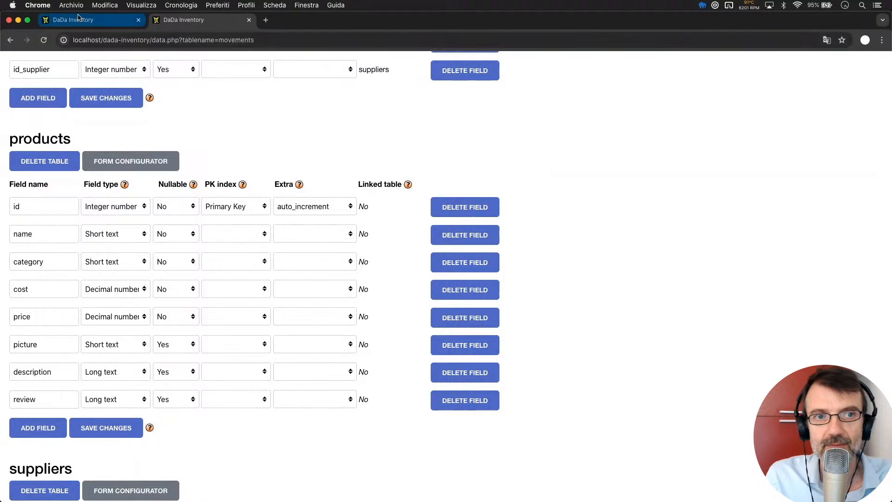
left_click(93, 20)
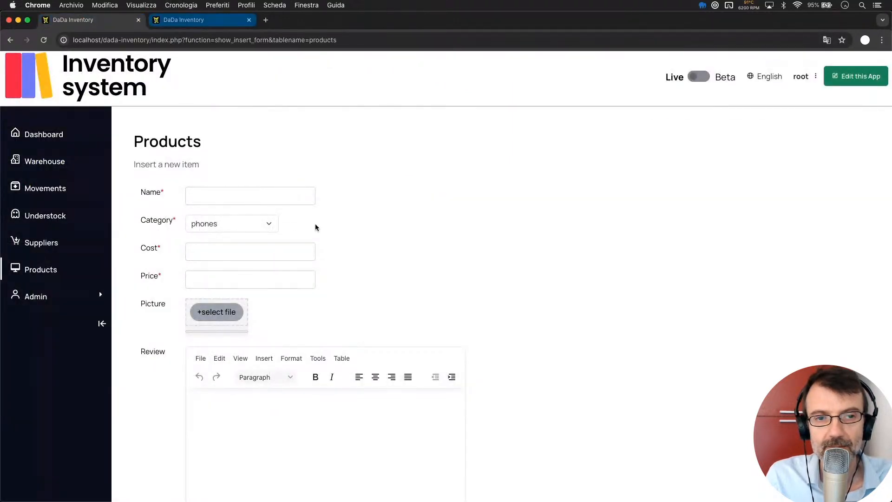
key("super+Tab")
left_click(429, 351)
- Turn line 23 into the condition if ($params['category'] === 'phones') {
left_click(433, 338)
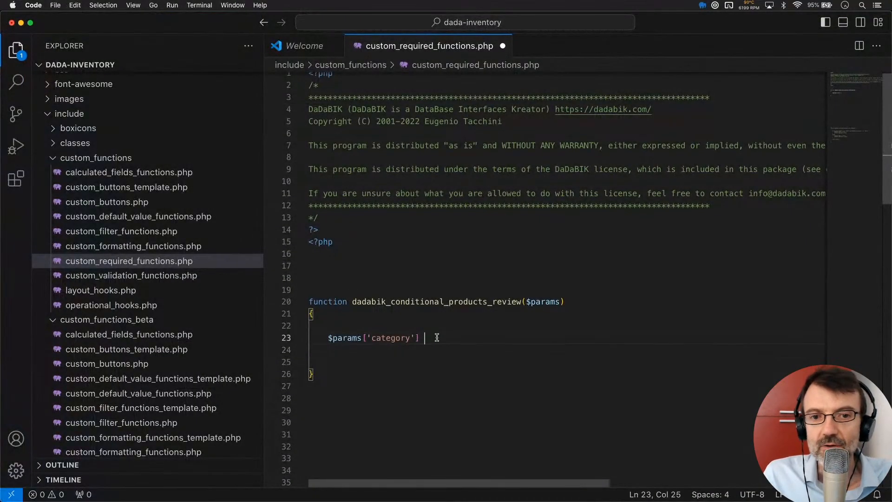
key("Right")
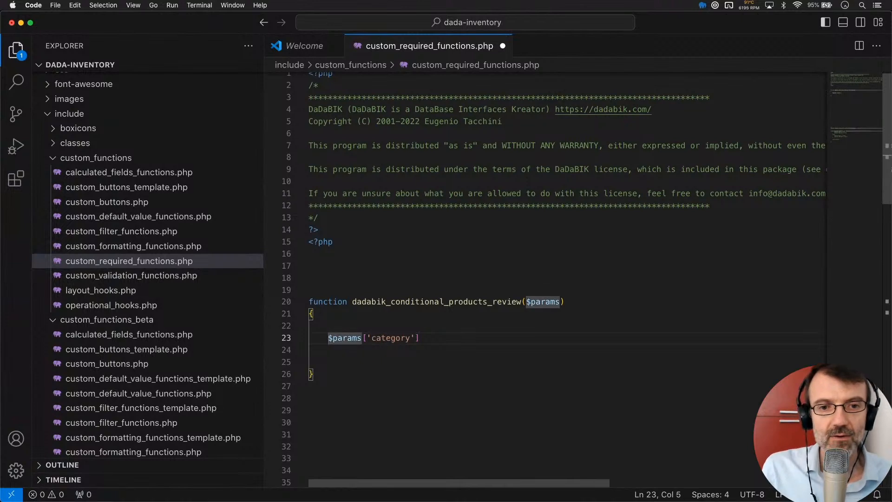
type("if (")
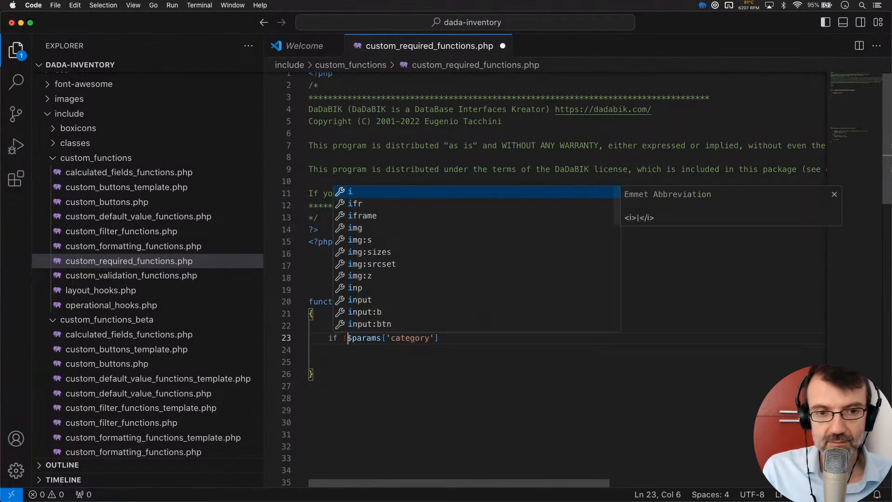
key("Right")
key("Right")
left_click(465, 337)
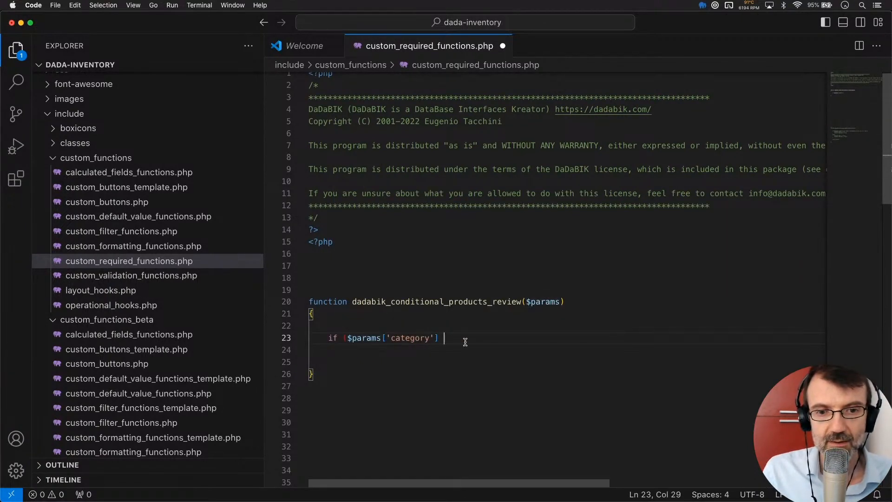
type("====")
key("BackSpace")
key("BackSpace")
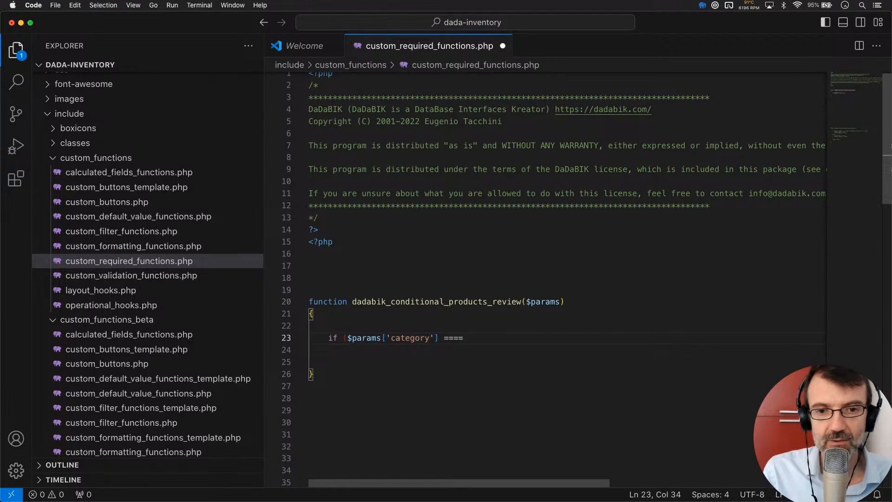
type("'")
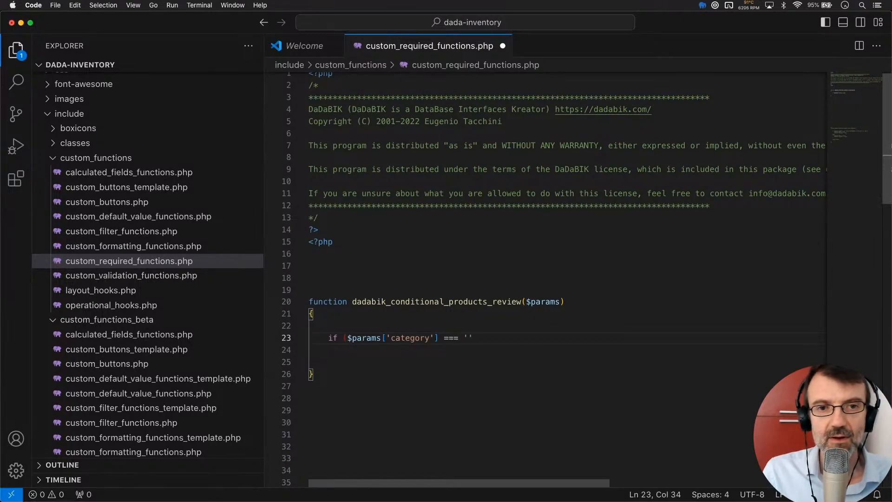
key("super+Tab")
key("super+Tab")
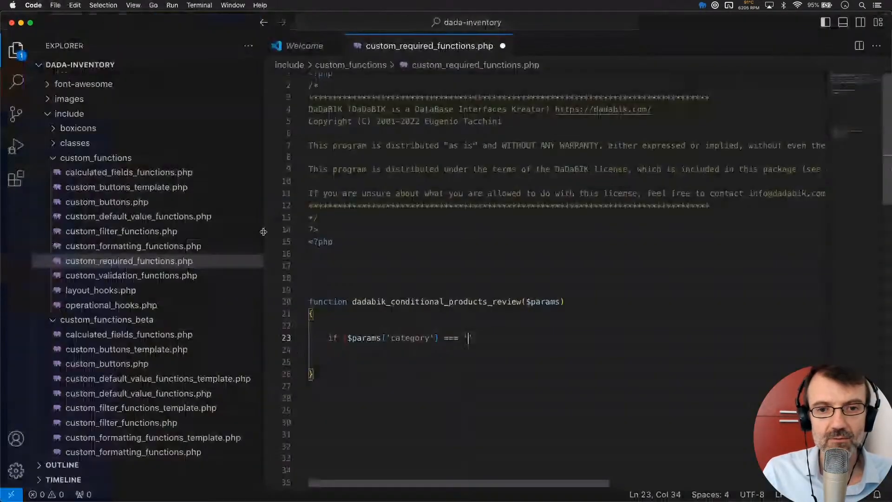
type("phones')")
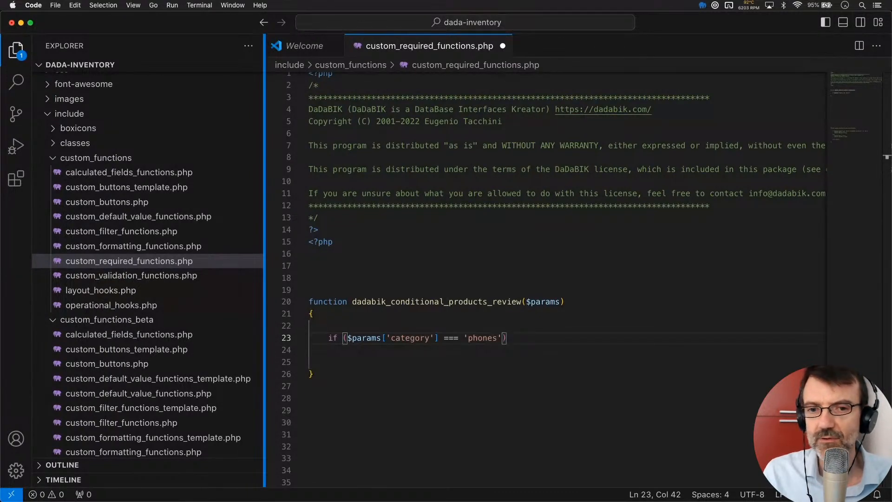
type(" {")
- Give the if block an empty body and add an empty else block after it
key("Return")
key("Down")
key("End")
key("Return")
type("else")
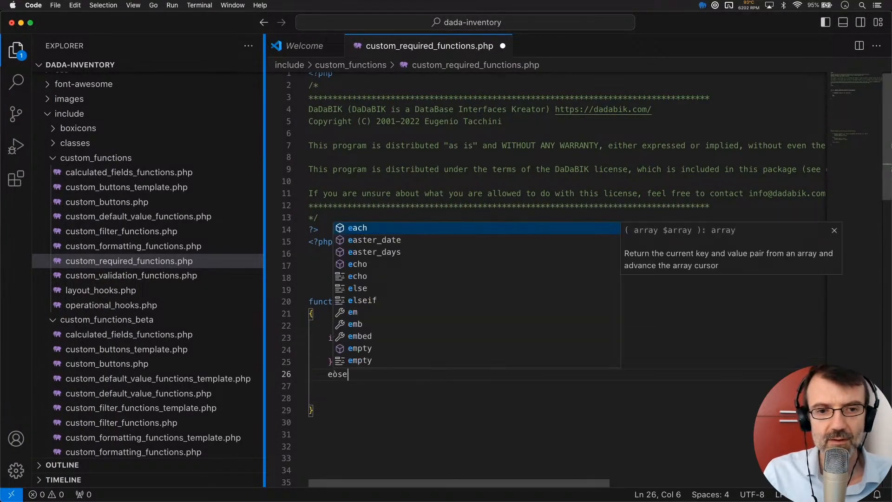
key("BackSpace")
key("BackSpace")
key("BackSpace")
type("lse")
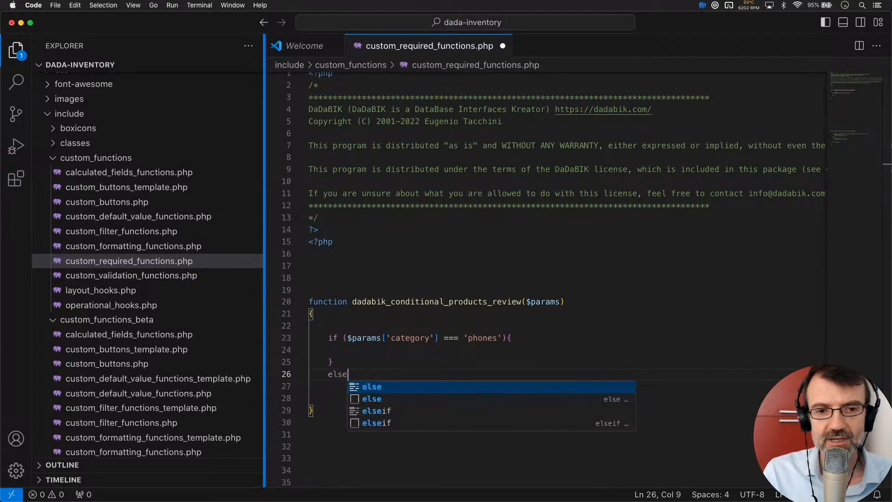
type("{")
key("Return")
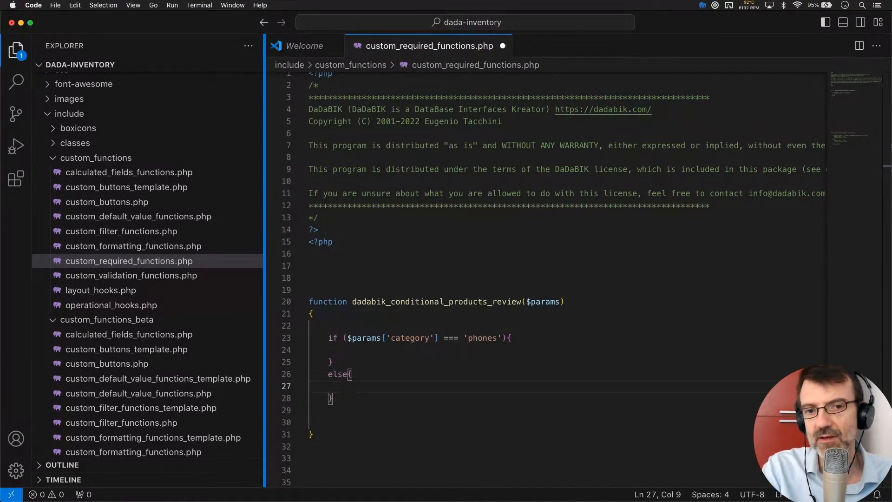
left_click(376, 346)
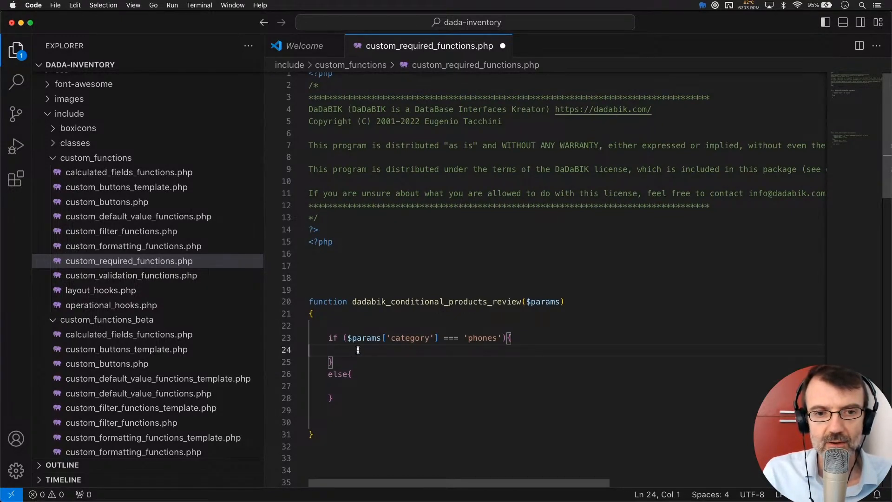
left_click(342, 324)
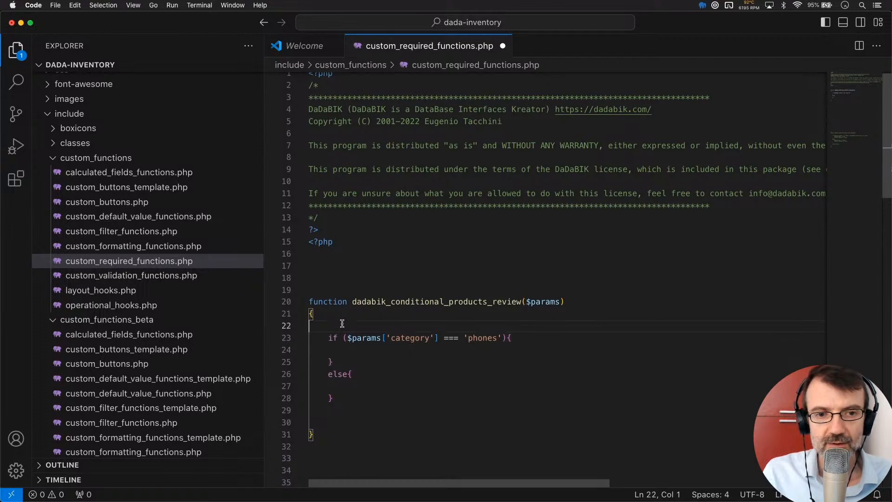
- Add $result['show'] = false; on a new line above the if statement
key("Return")
key("Return")
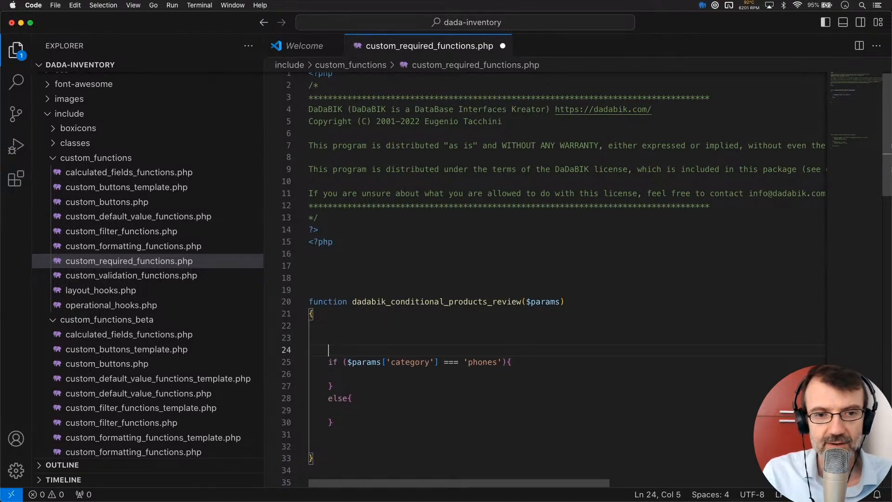
key("Up")
type("$return")
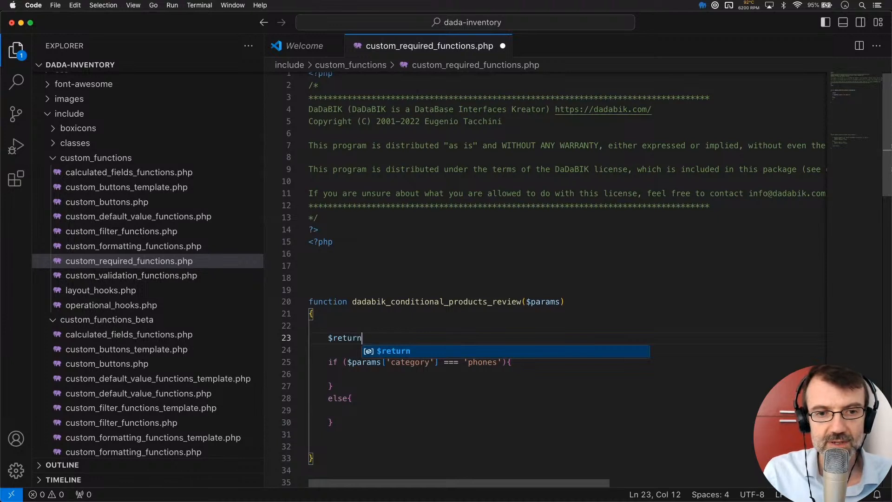
key("Escape")
key("BackSpace")
type("[")
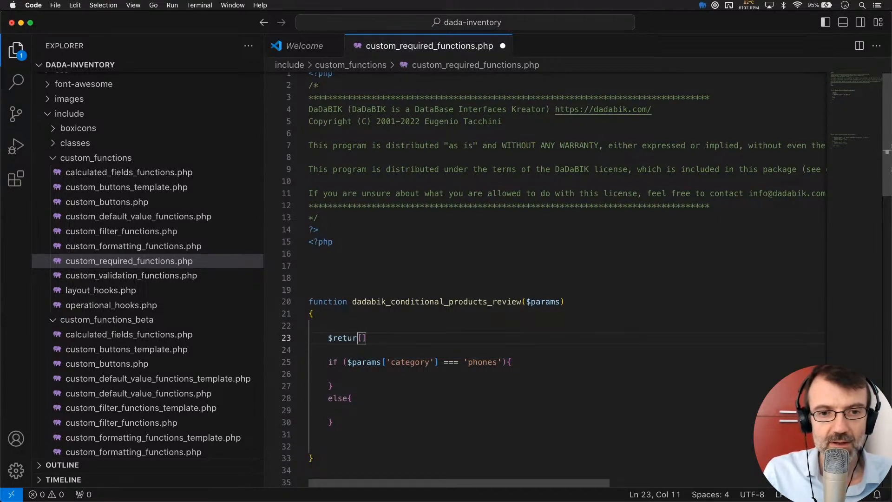
key("BackSpace")
key("BackSpace")
key("BackSpace")
type("sult")
key("Right")
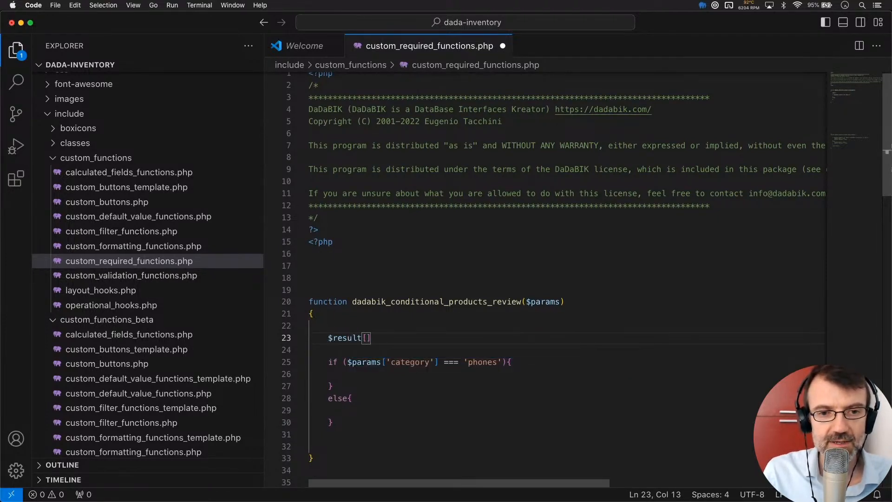
type("'sh")
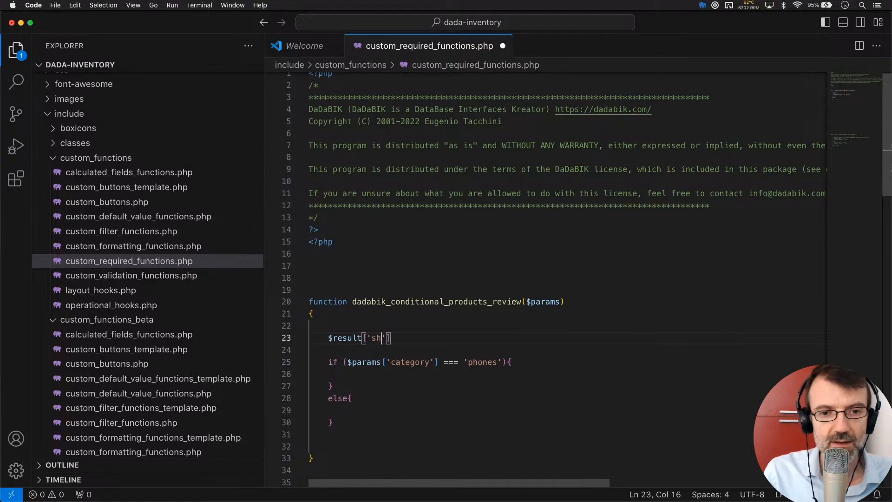
type("ow")
key("Right")
key("Right")
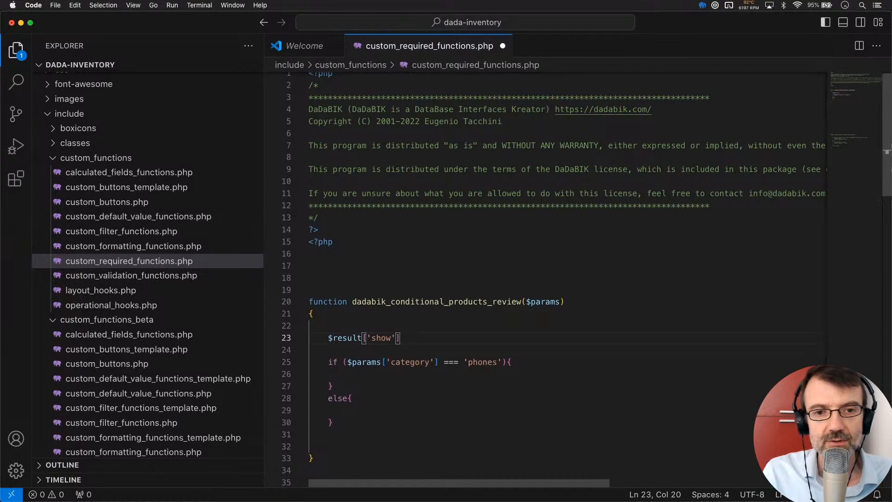
type("= ru")
key("BackSpace")
type("e")
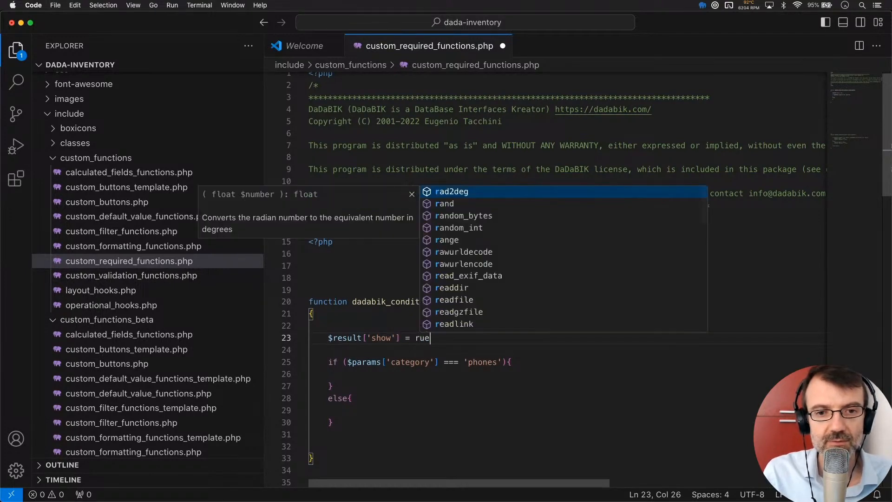
key("BackSpace")
key("BackSpace")
type("false;")
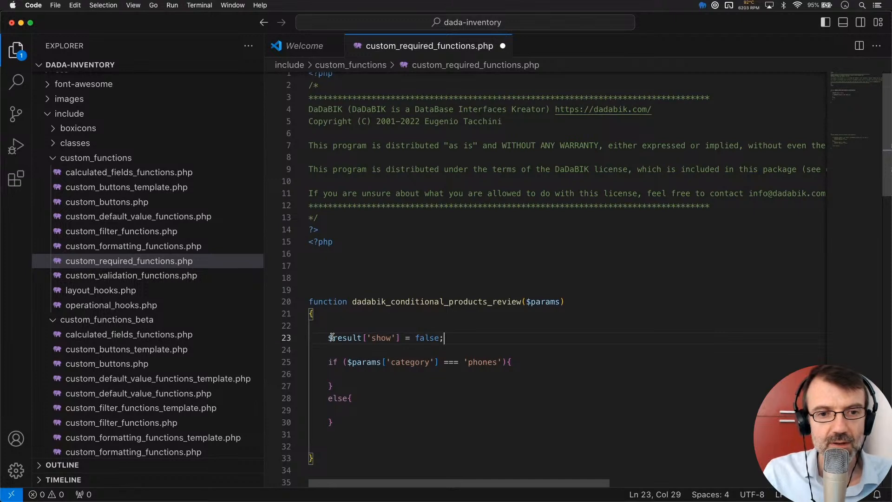
- Duplicate that line as $result['required'] = false;
left_click_drag(327, 338, 463, 343)
key("ctrl+c")
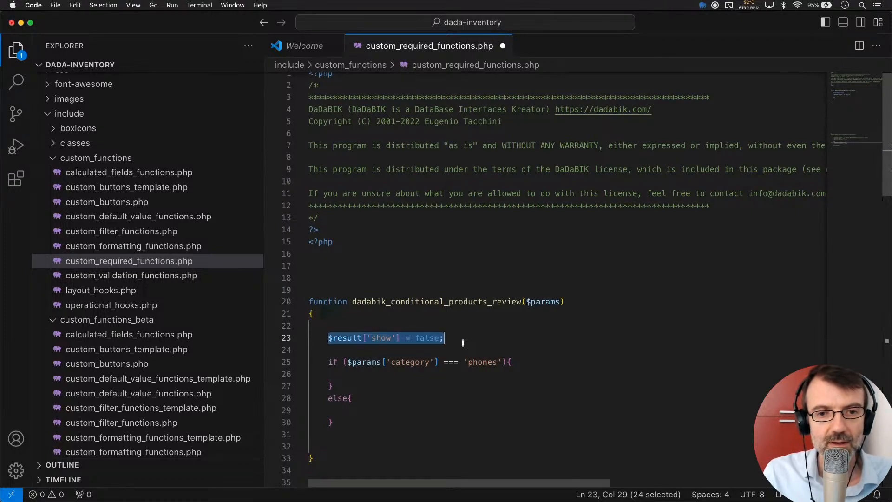
left_click(463, 343)
key("Return")
key("ctrl+v")
double_click(379, 351)
type("required")
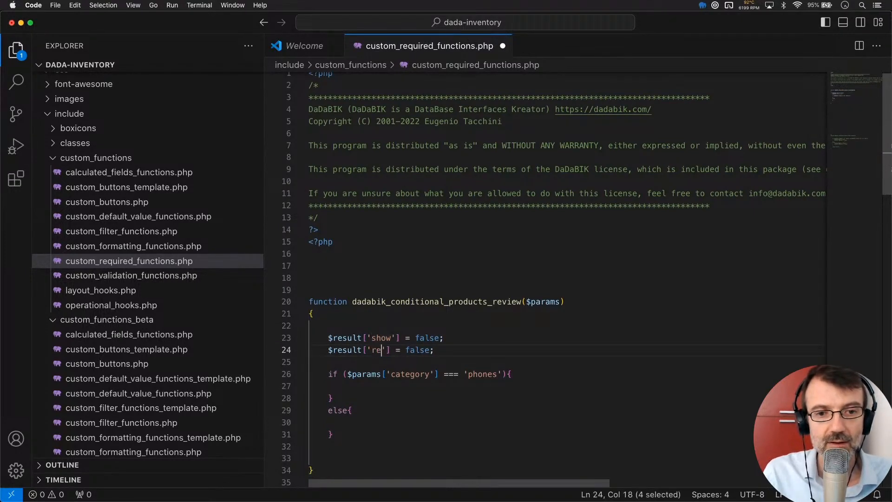
key("Right")
key("Right")
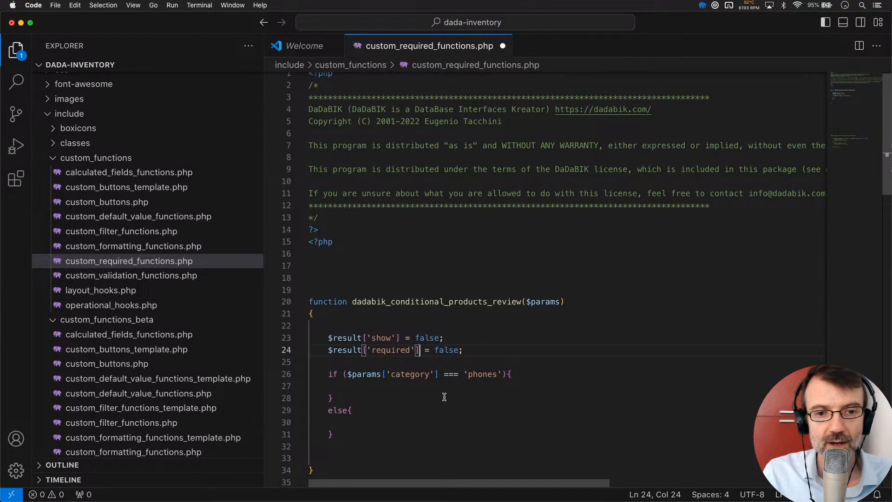
- Delete the empty else block
left_click(335, 399)
left_click(343, 433, "shift")
key("BackSpace")
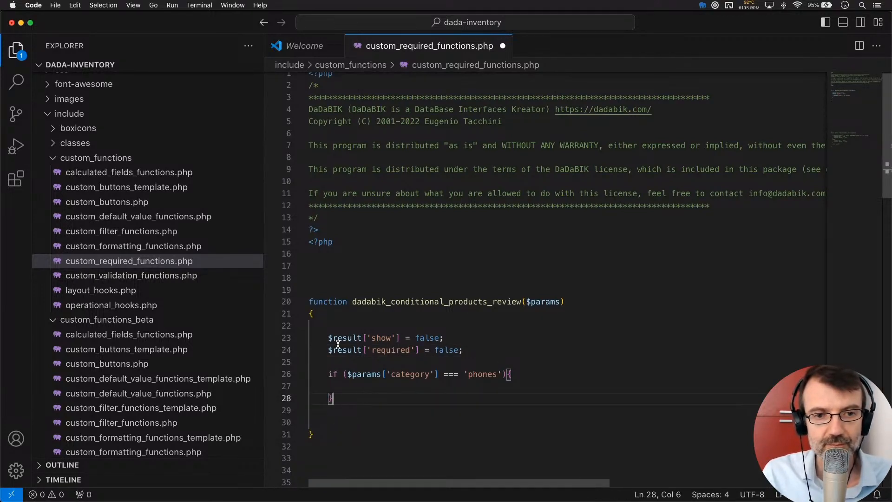
- Set $result['show'] and $result['required'] to true inside the phones branch
left_click_drag(328, 337, 482, 353)
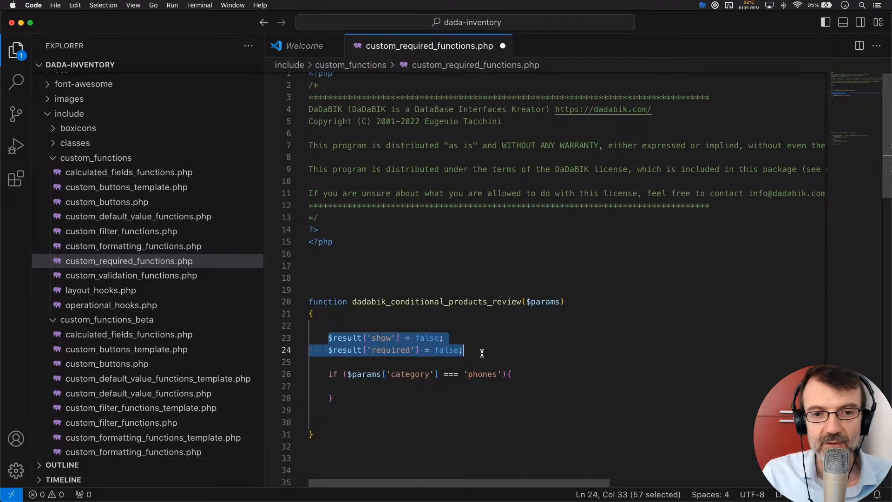
left_click(523, 373)
key("Return")
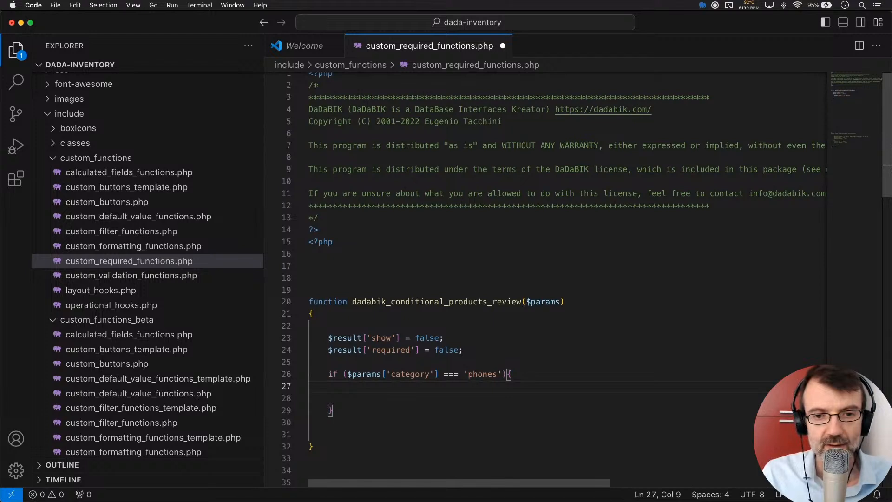
type("$result['show'] = true;")
key("Return")
type("$result['required'] = true;")
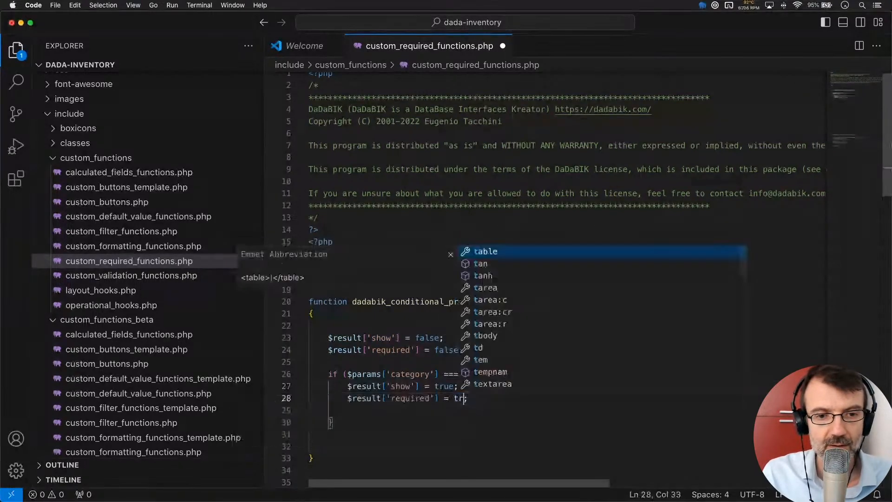
key("Return")
key("Down")
- Add return $result; after the if block and save the file
key("Return")
key("Return")
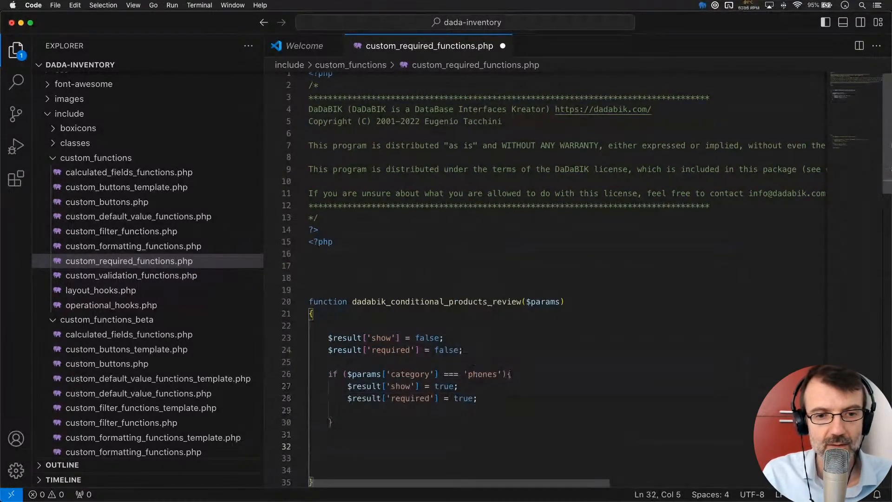
type("return $")
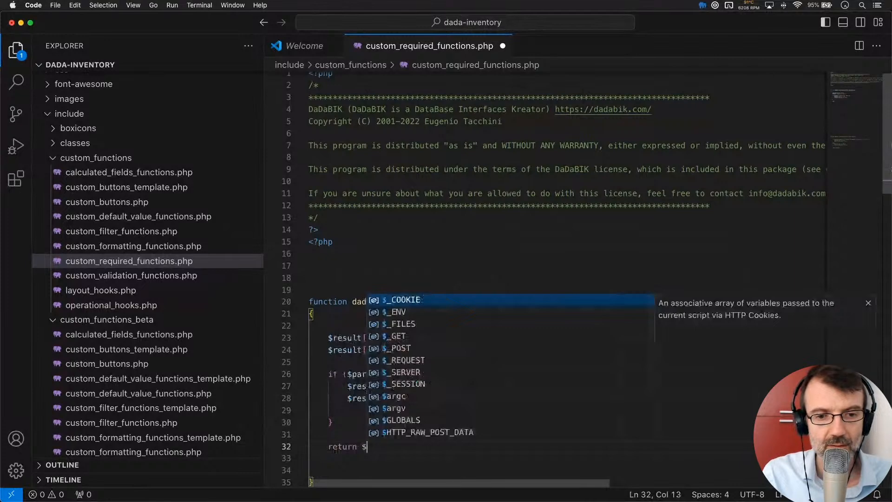
type("result;")
scroll(443, 416, "down", 3)
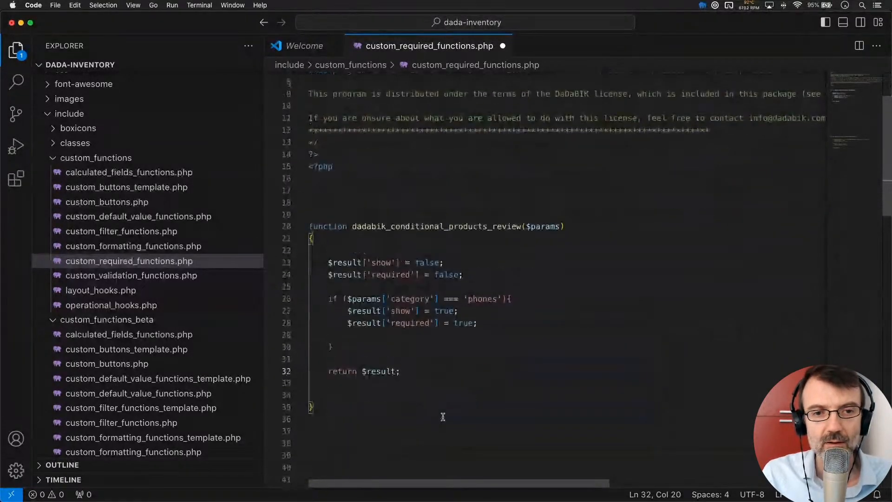
key("super+s")
left_click(396, 276)
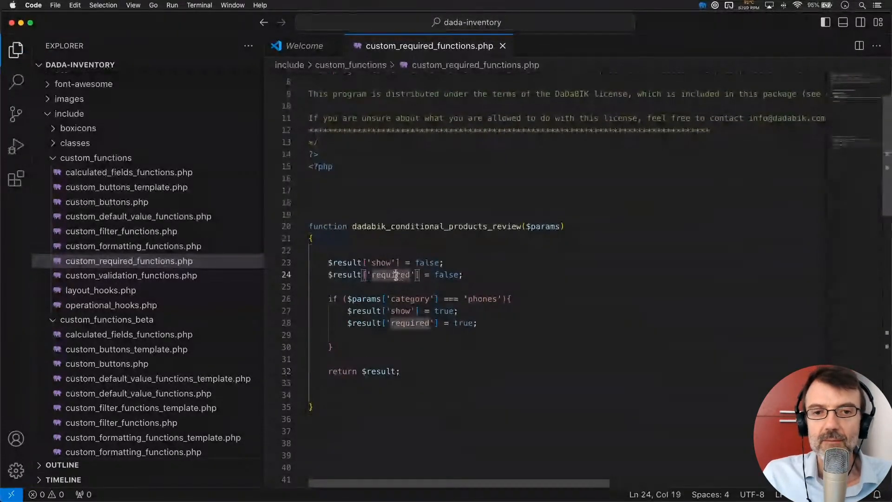
left_click(386, 310)
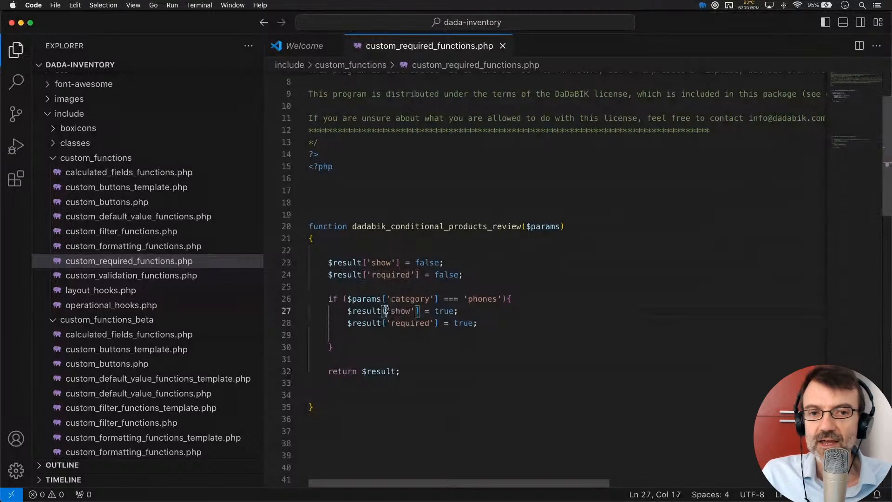
left_click(412, 228)
double_click(412, 227)
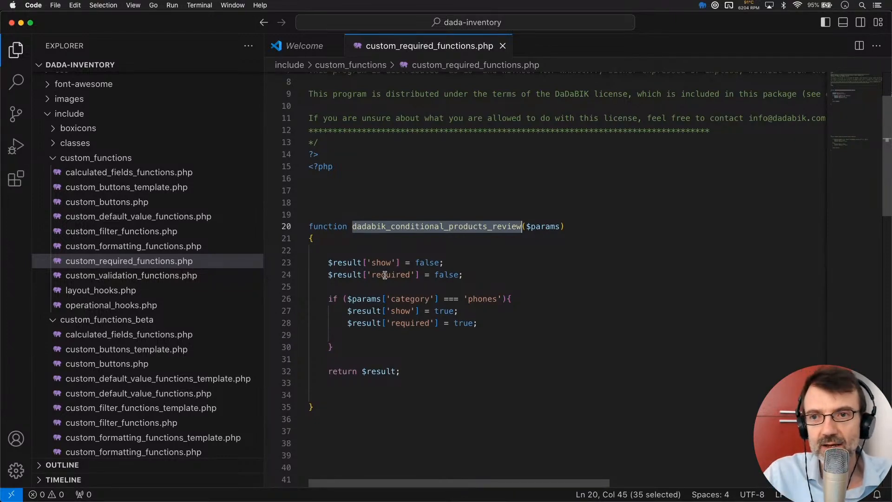
double_click(341, 264)
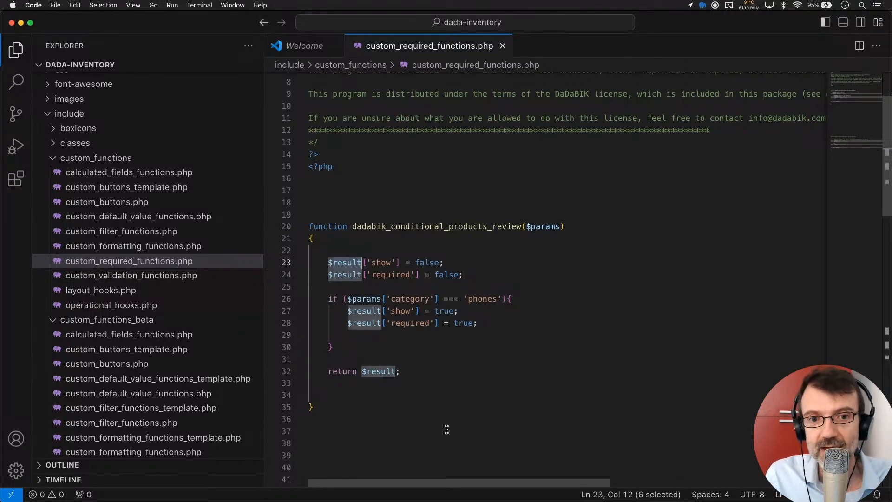
left_click(376, 323)
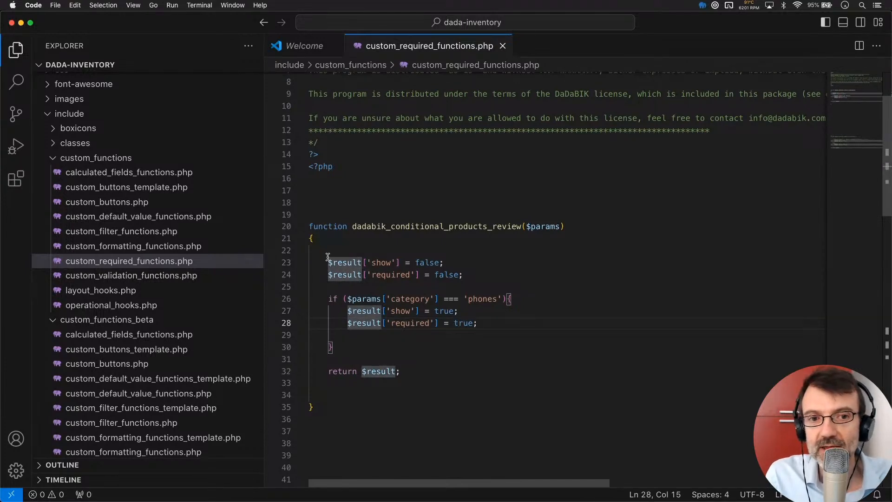
left_click_drag(328, 262, 363, 263)
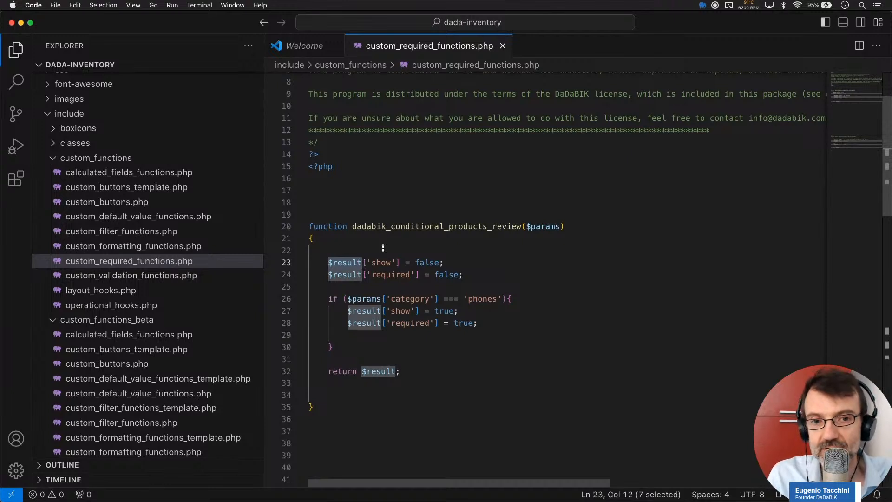
left_click_drag(333, 262, 358, 268)
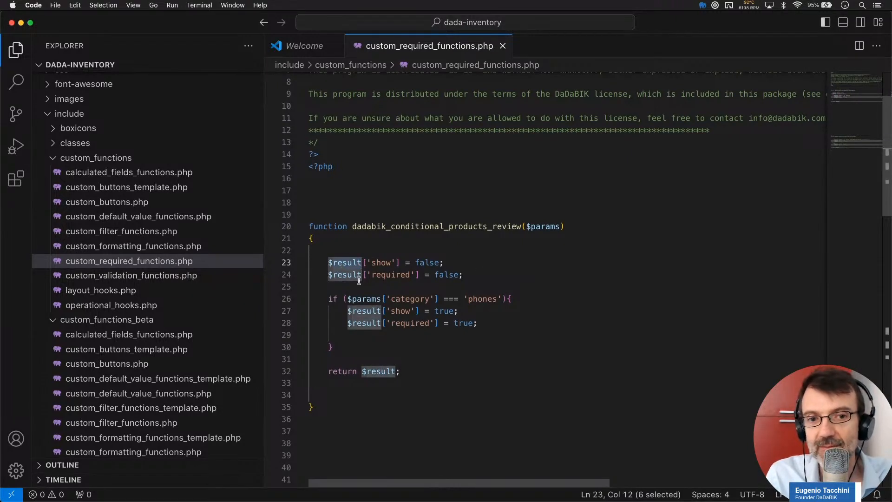
double_click(382, 263)
left_click(394, 275)
double_click(394, 275)
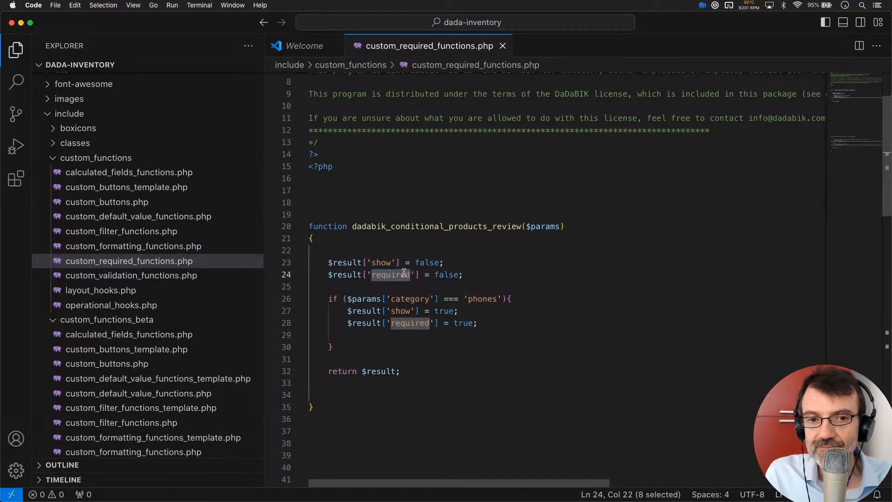
double_click(380, 262)
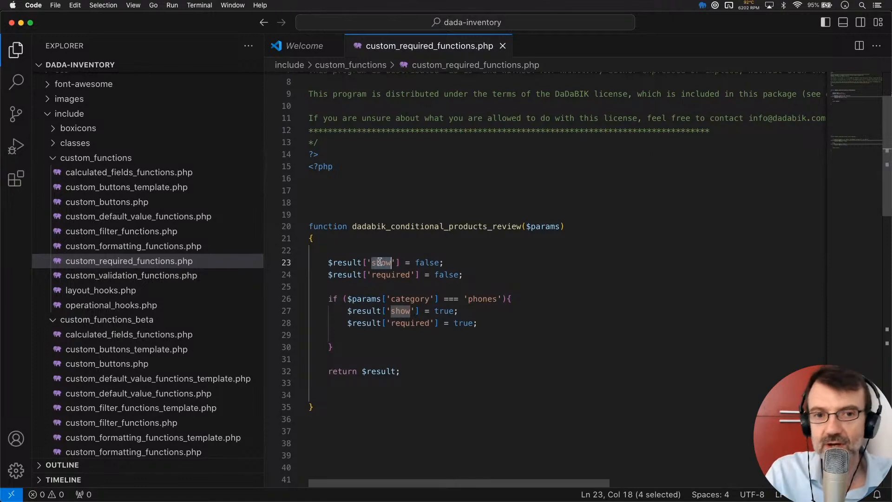
double_click(395, 275)
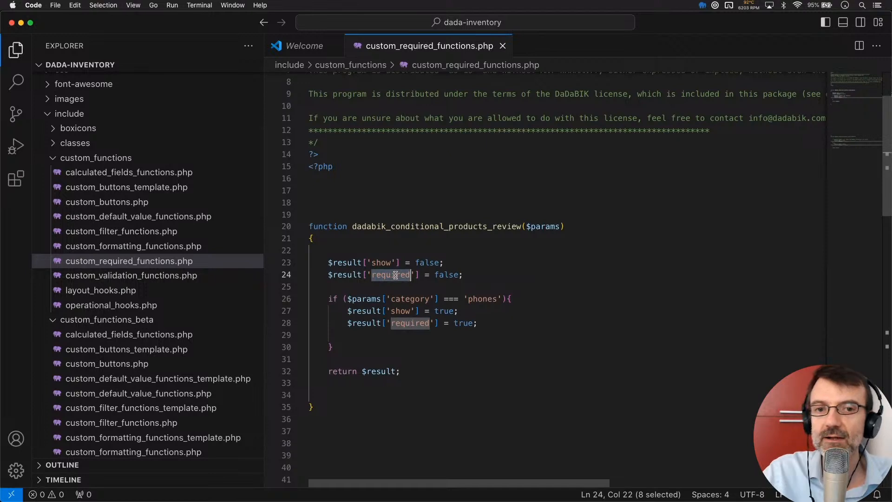
- Highlight the false defaults and the category === 'phones' condition to explain them
left_click(415, 274)
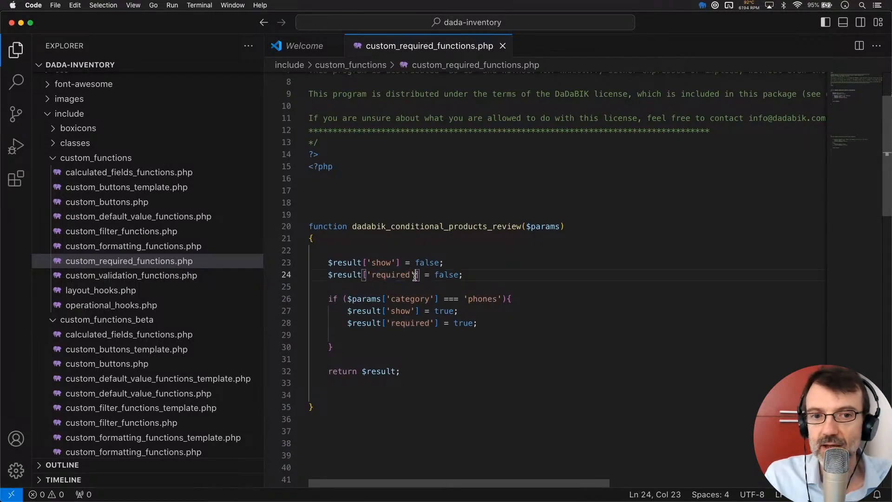
left_click(328, 262)
left_click_drag(328, 262, 485, 275)
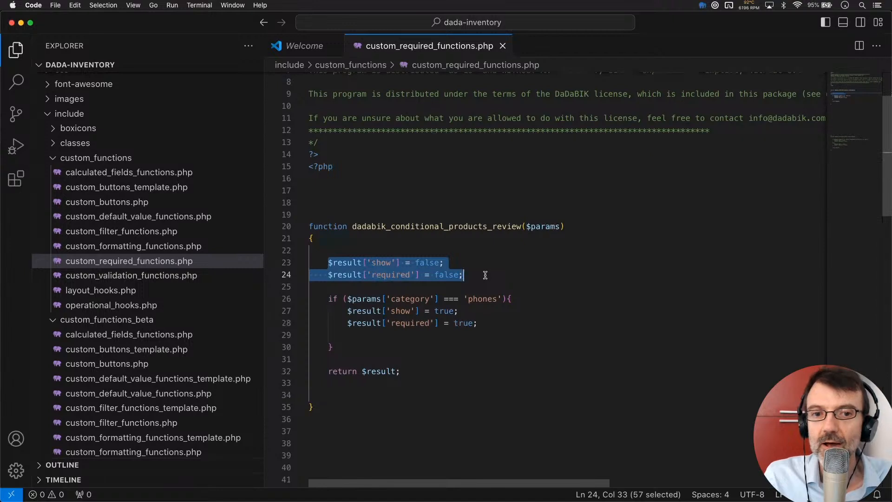
left_click(389, 339)
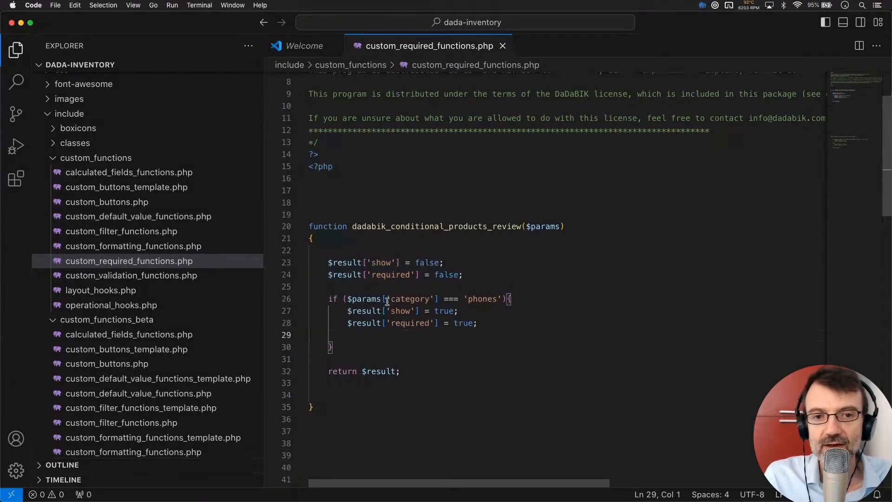
double_click(409, 299)
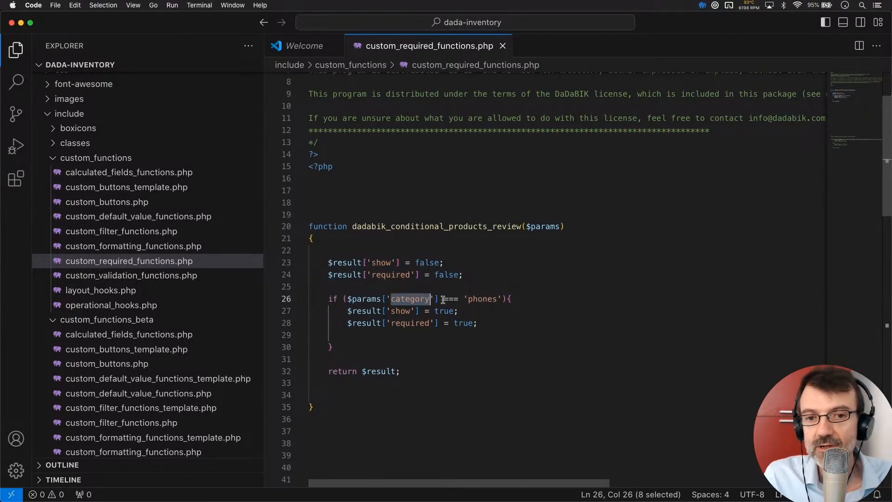
double_click(450, 299)
left_click(487, 299)
double_click(483, 299)
left_click(530, 296)
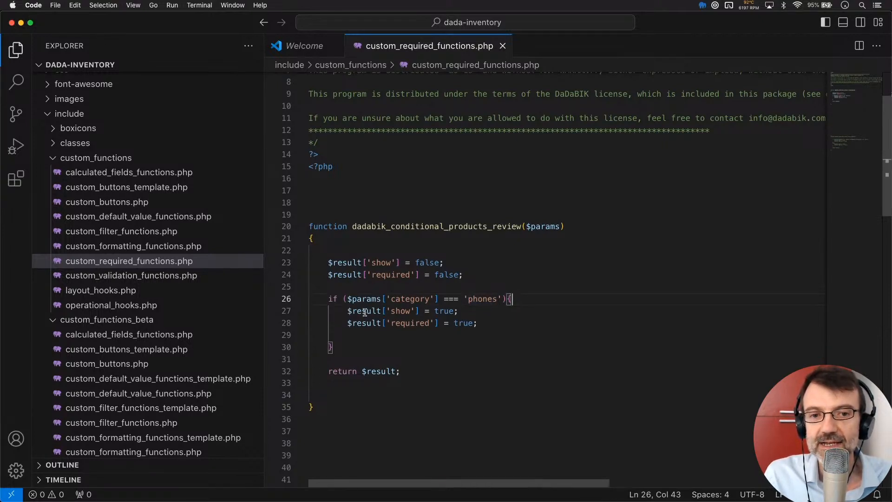
- Highlight the true values and return $result, then switch to the Products form in Chrome
double_click(455, 311)
double_click(463, 323)
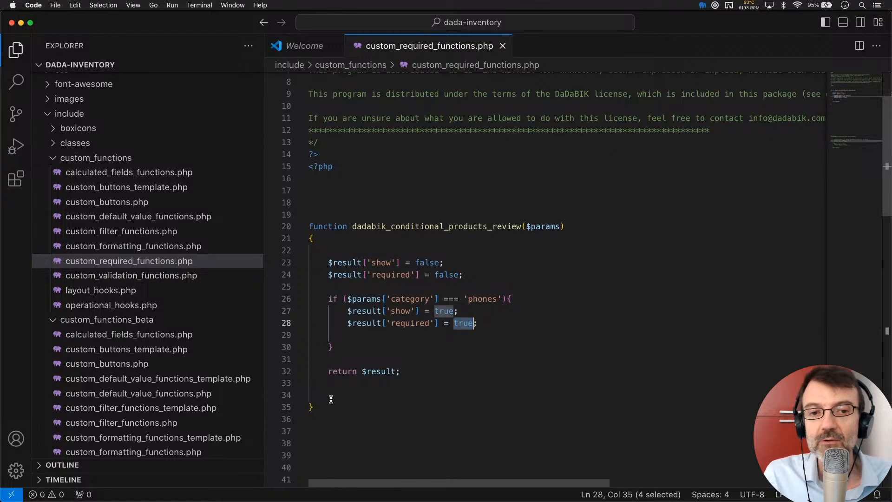
double_click(339, 371)
double_click(379, 371)
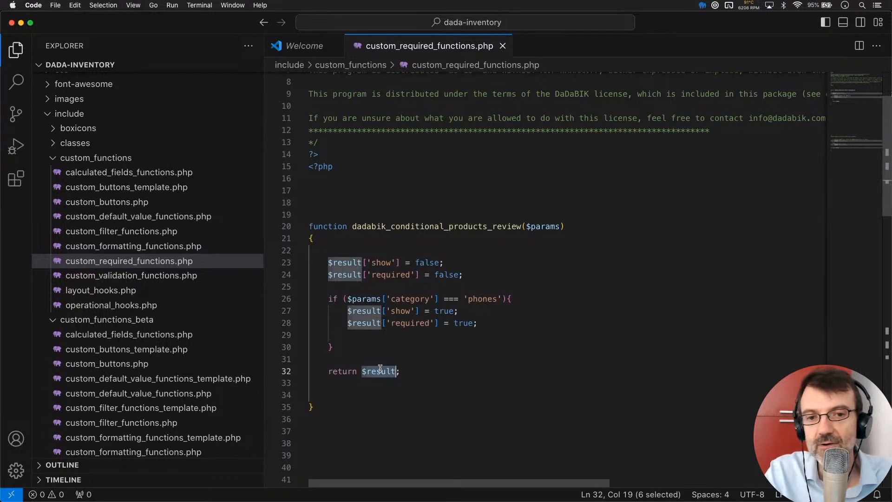
left_click(414, 340)
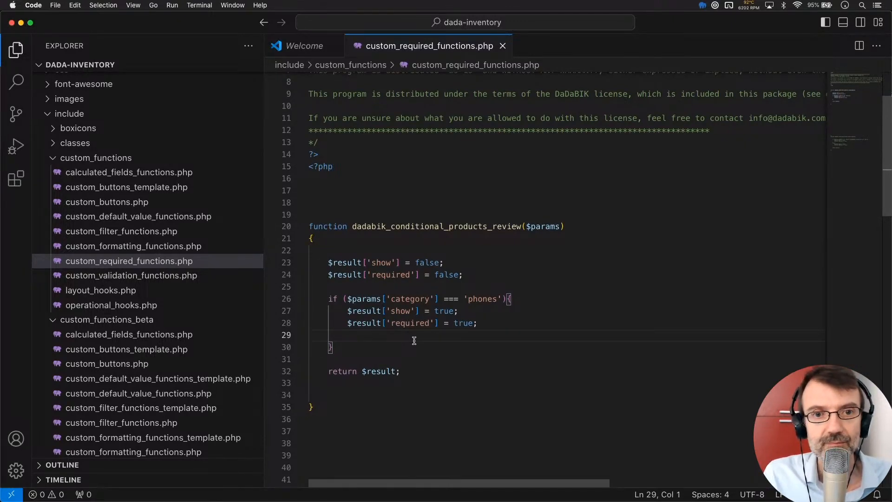
key("super+Tab")
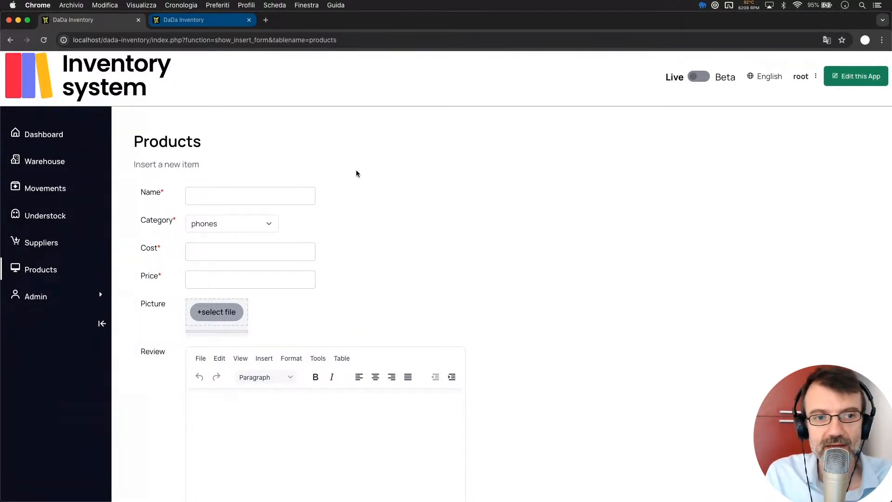
- Reload the Products insert form and choose phones as the Category
key("super+r")
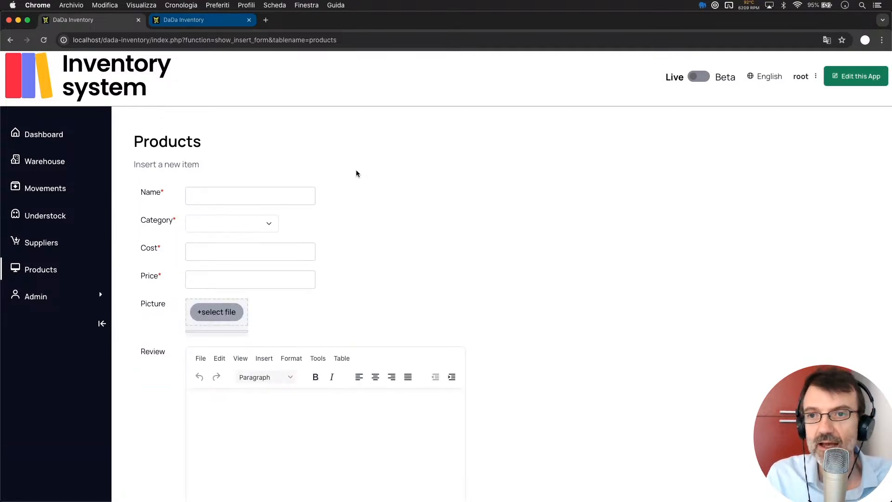
left_click(245, 224)
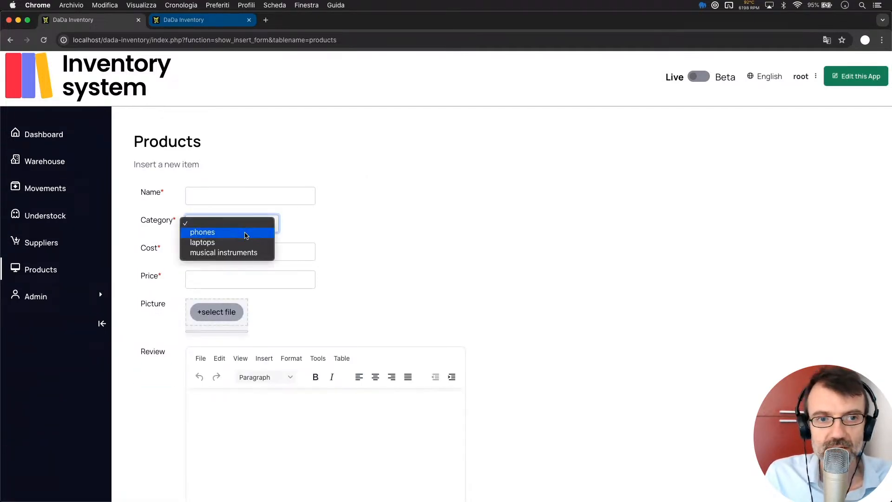
left_click(245, 232)
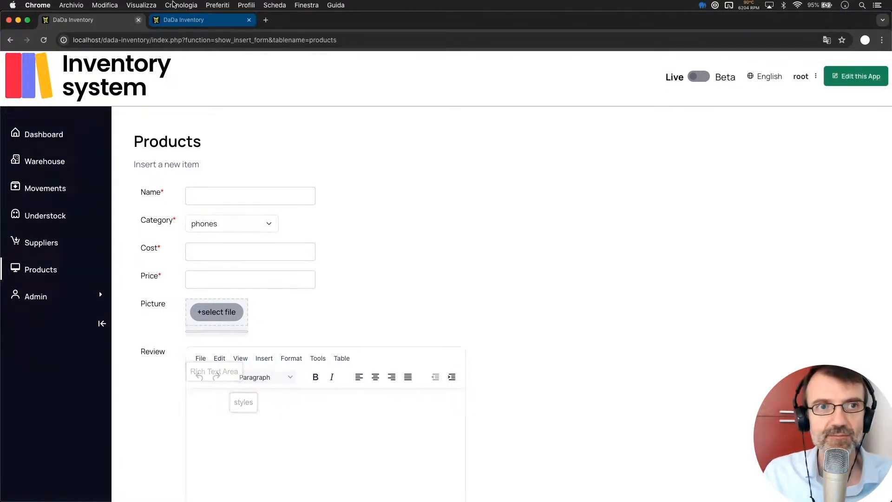
- Open the Review field's settings for the products table in the admin Forms configurator
left_click(182, 21)
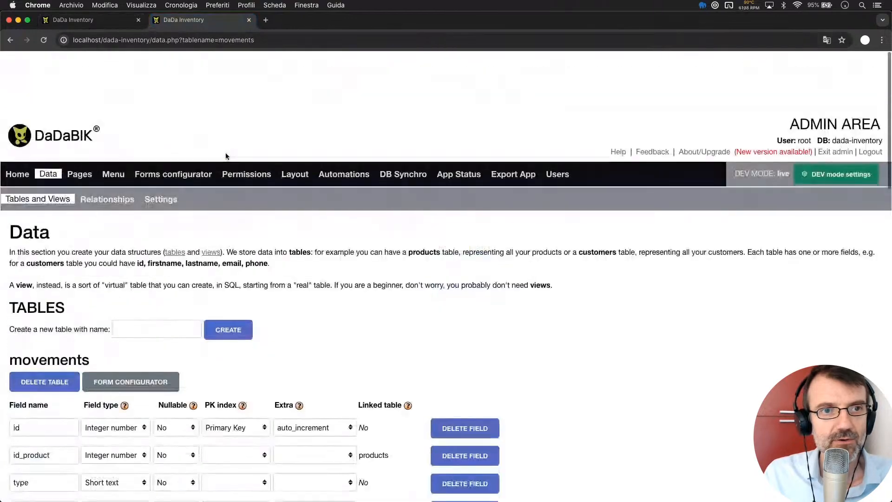
left_click(184, 116)
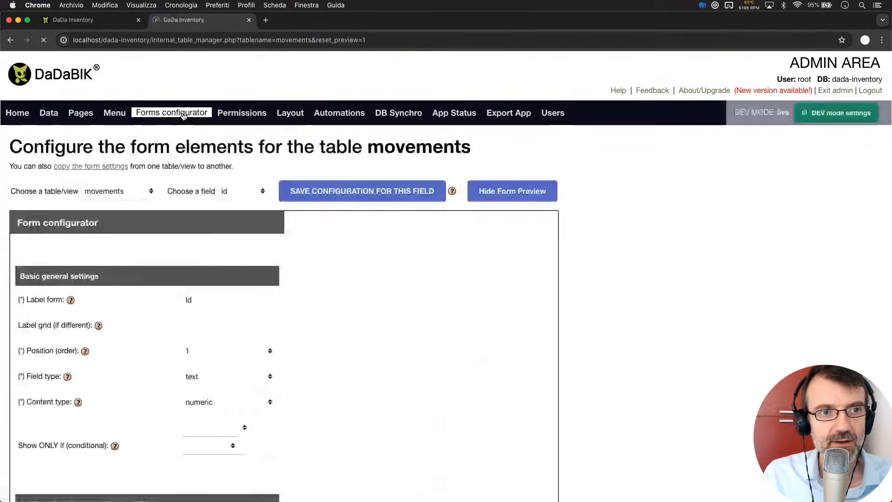
left_click(123, 199)
left_click(122, 215)
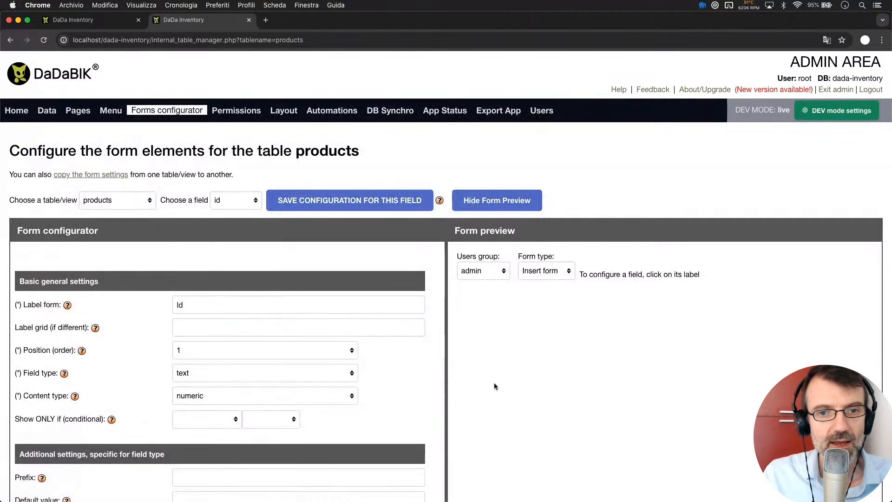
scroll(502, 401, "down", 2)
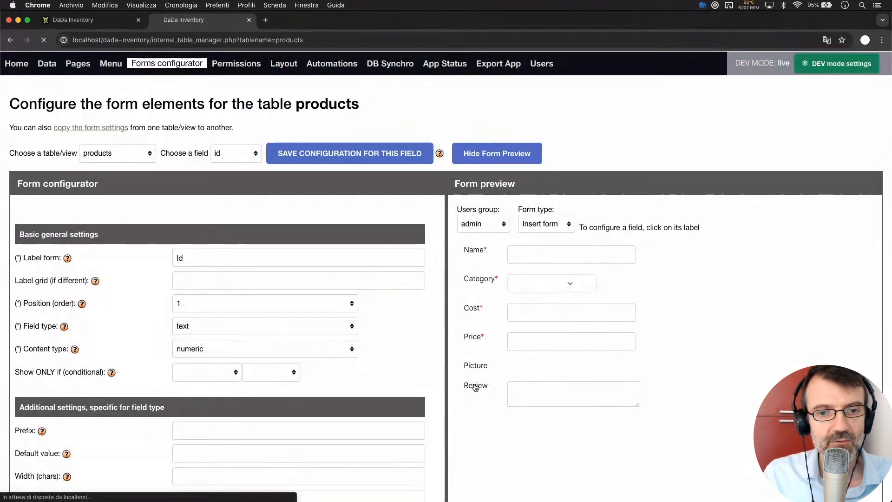
left_click(476, 387)
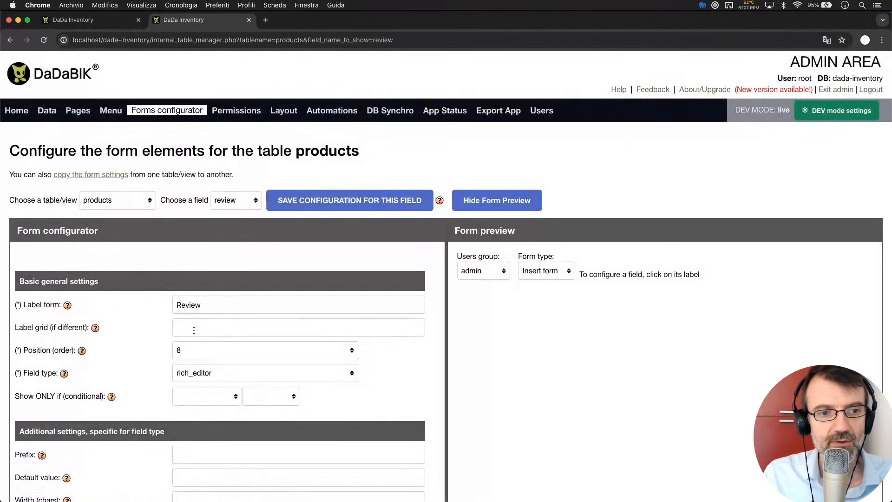
- Set Review's conditional field function to dadabik_conditional_products_review and save the configuration
scroll(216, 349, "down", 5)
scroll(217, 349, "down", 3)
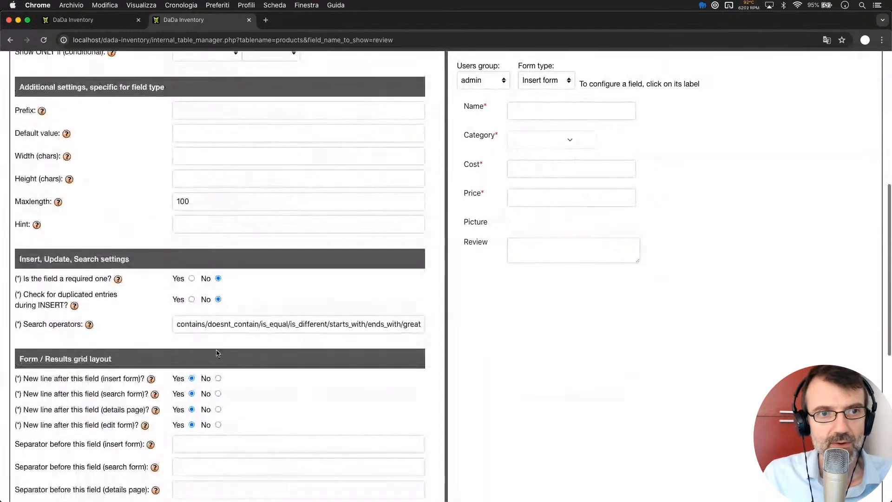
scroll(204, 232, "up", 3)
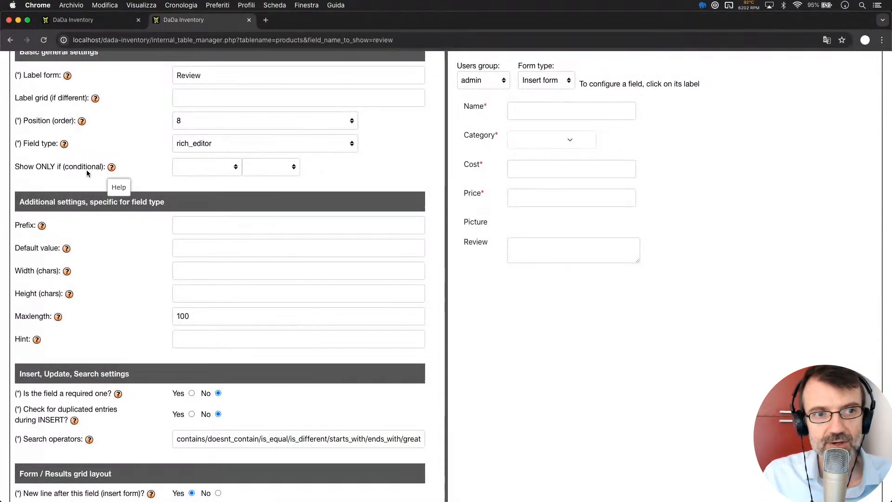
scroll(252, 202, "down", 2)
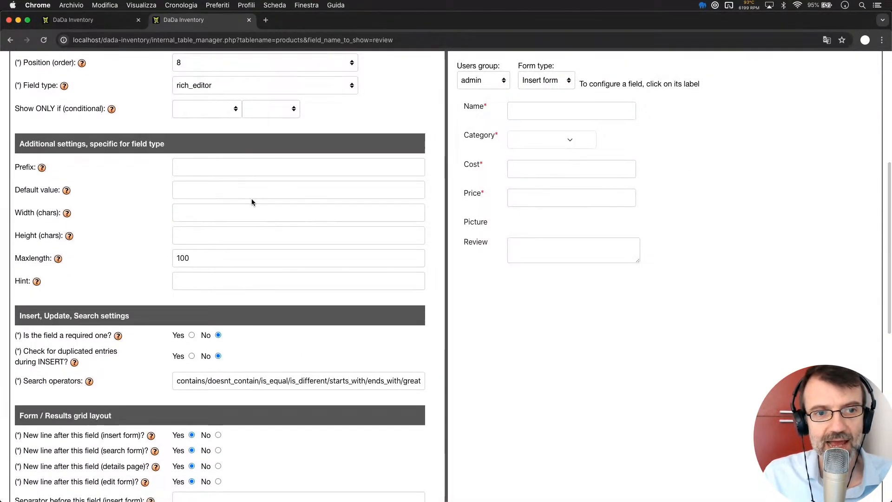
scroll(252, 202, "down", 9)
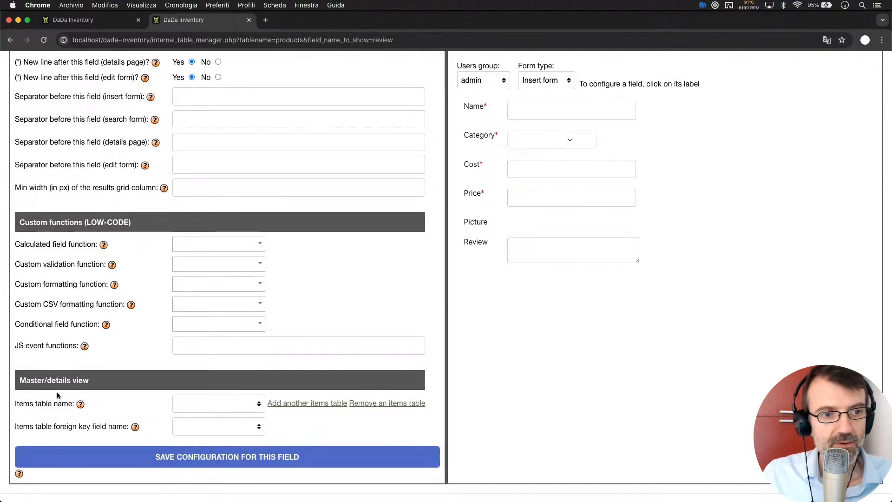
left_click(195, 329)
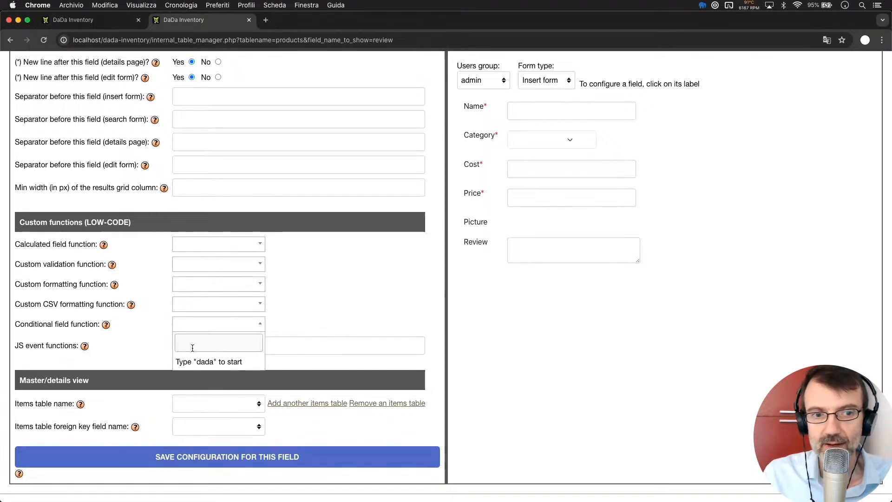
type("dadabik_")
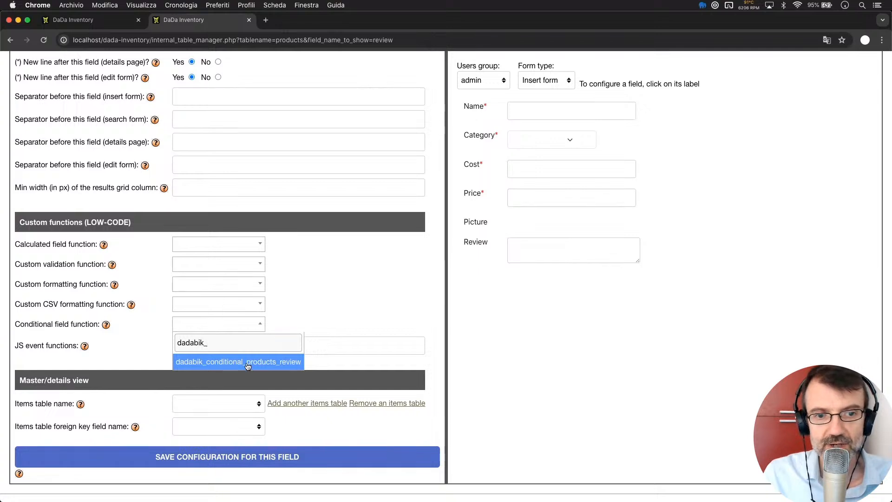
left_click(247, 364)
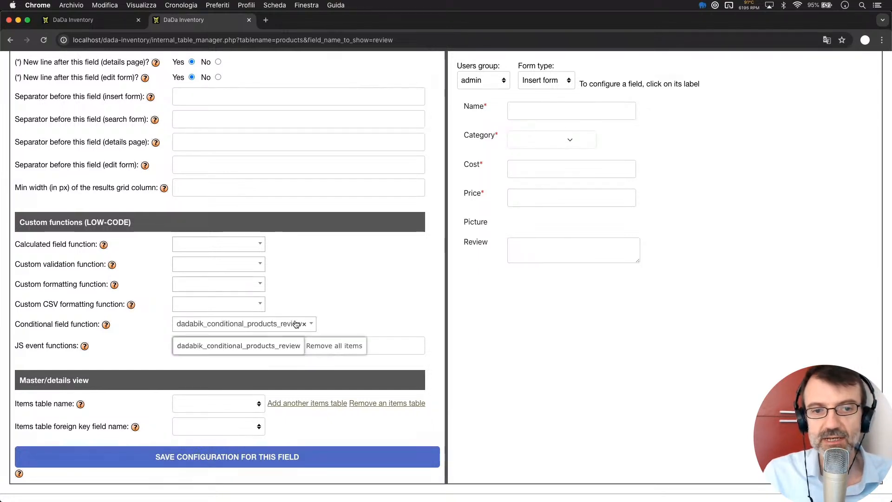
left_click(285, 458)
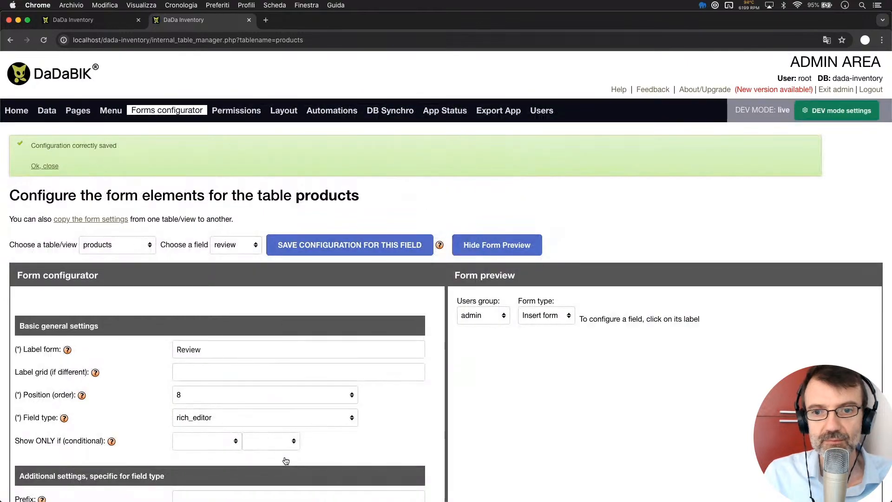
- Reload the Products insert form and compare the Review field with Category laptops, then phones
left_click(90, 20)
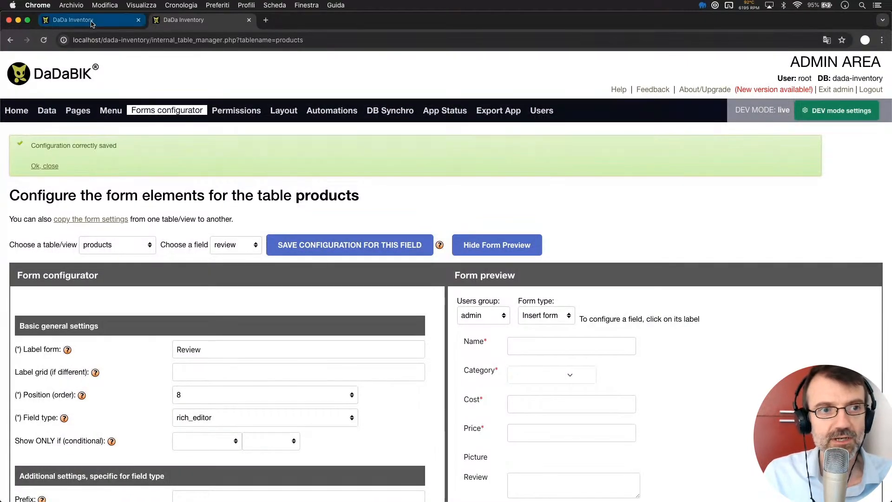
key("super+r")
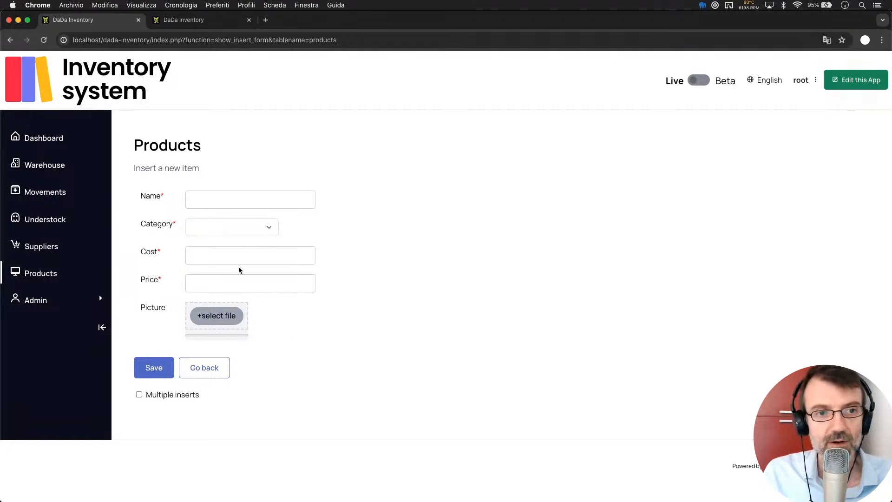
left_click(201, 226)
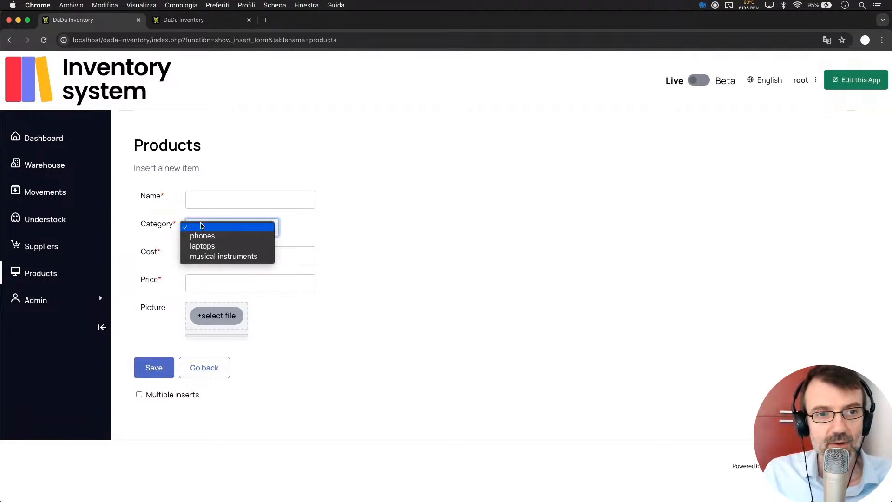
left_click(220, 246)
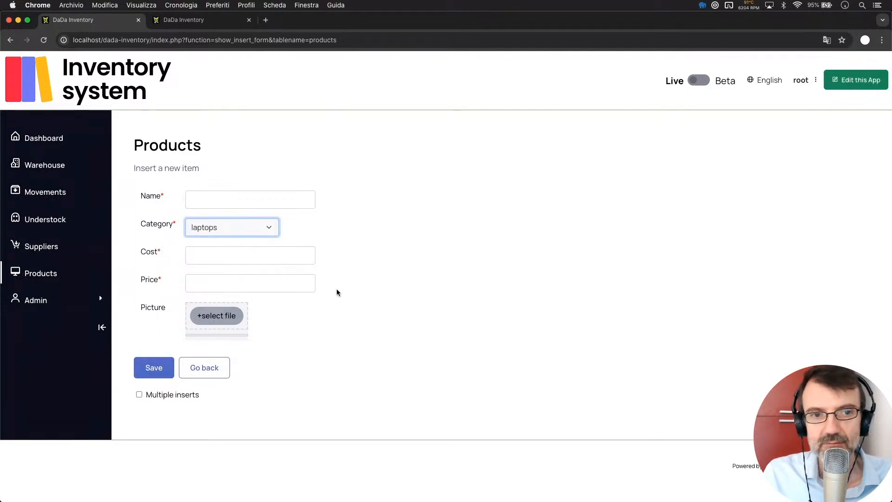
left_click(232, 232)
left_click(218, 215)
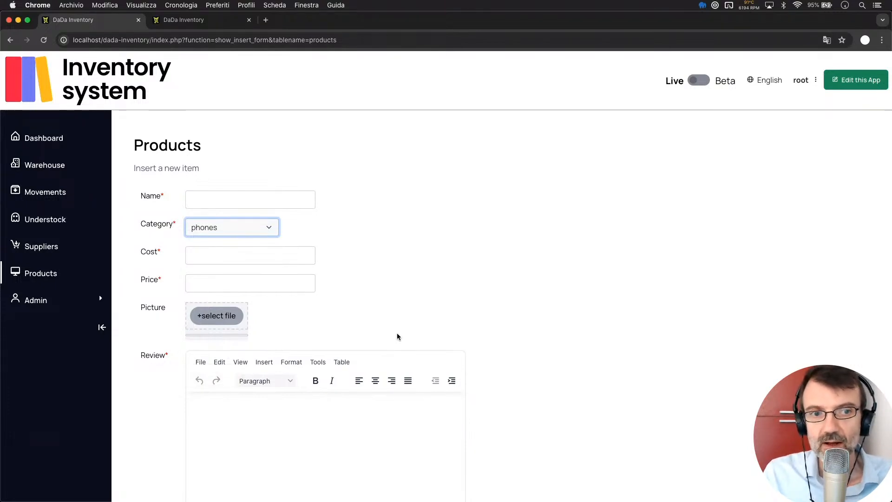
scroll(381, 312, "down", 2)
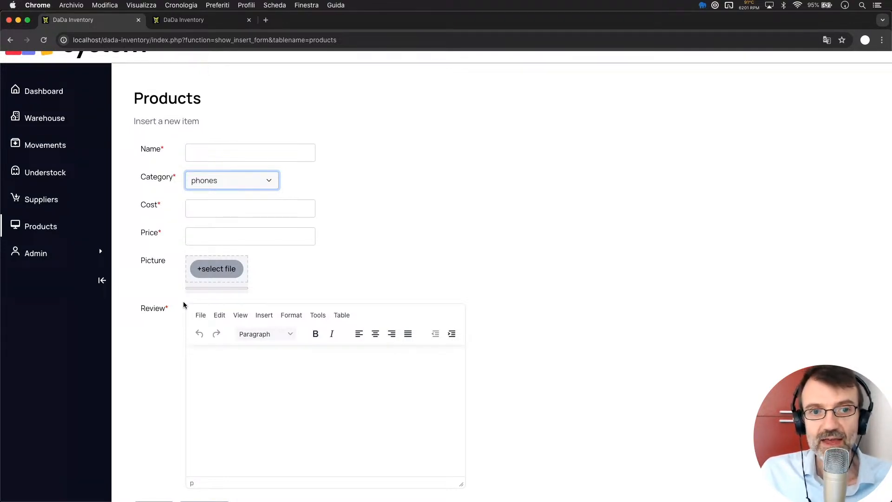
- Locate the phones if condition and inspect how $params is used in it
key("super+Tab")
key("Up")
key("Up")
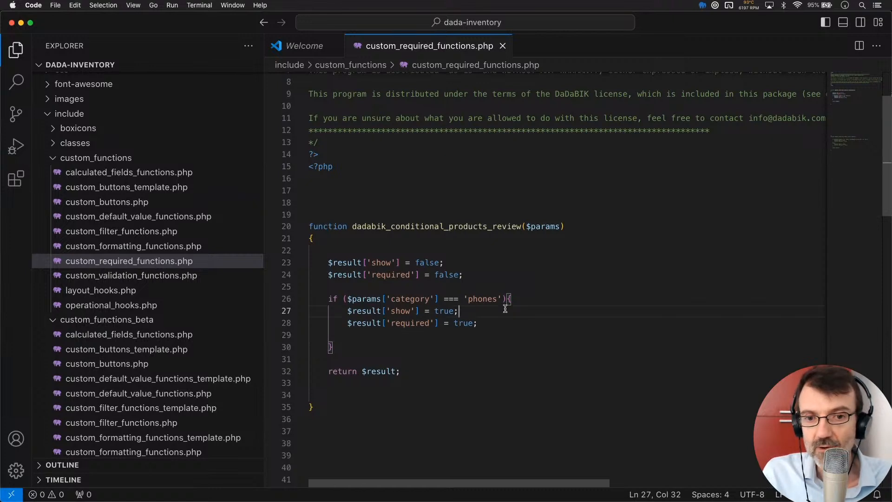
left_click(506, 299)
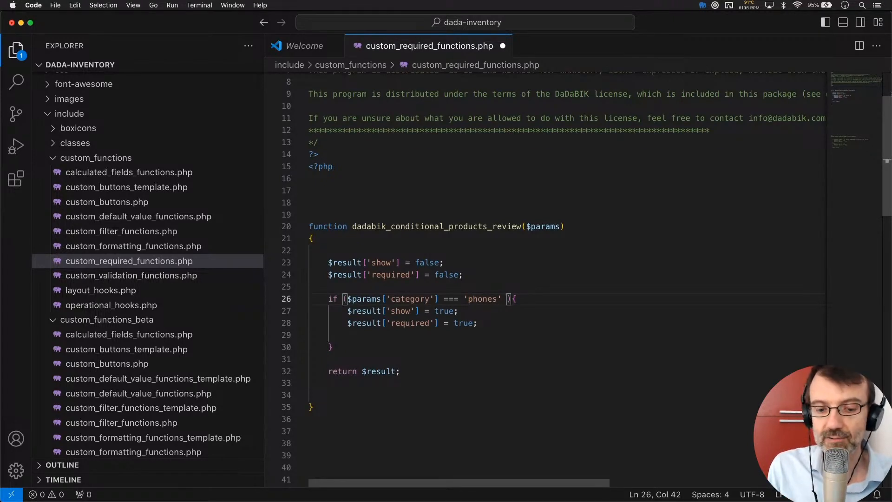
double_click(542, 226)
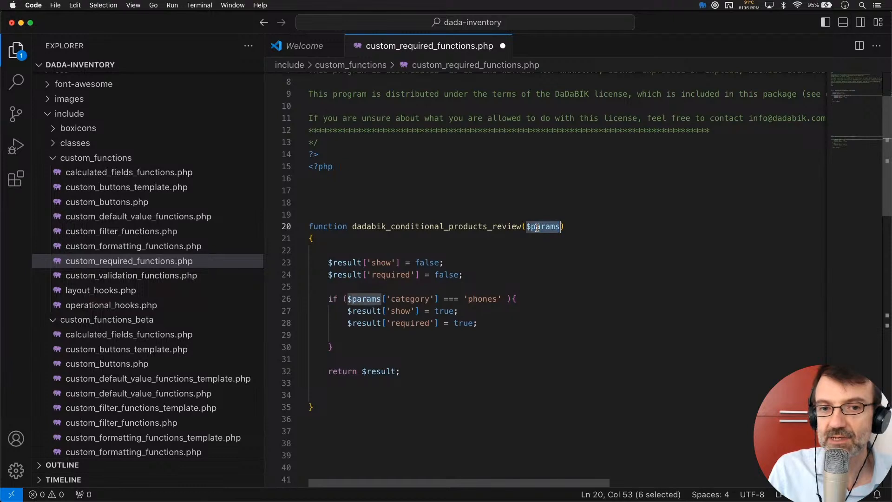
left_click(365, 299)
double_click(365, 300)
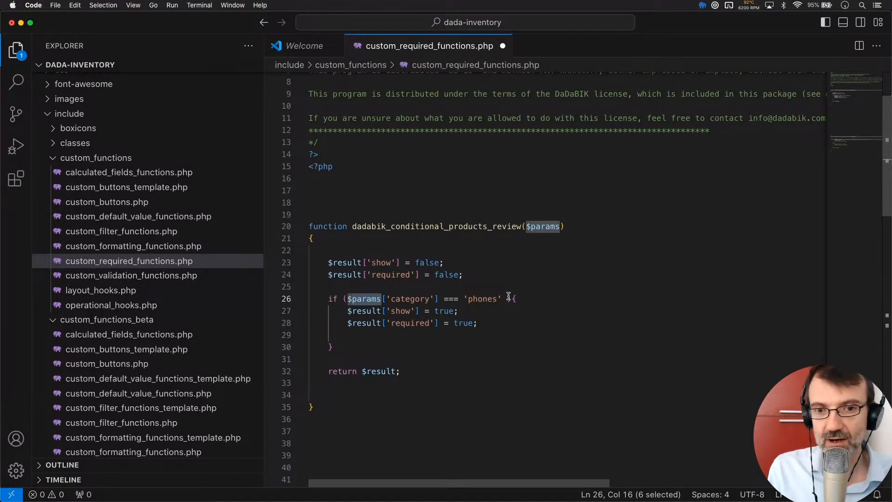
- Add a $GLOBALS['current_user'] check against the demo username to the phones condition and save
left_click(506, 299)
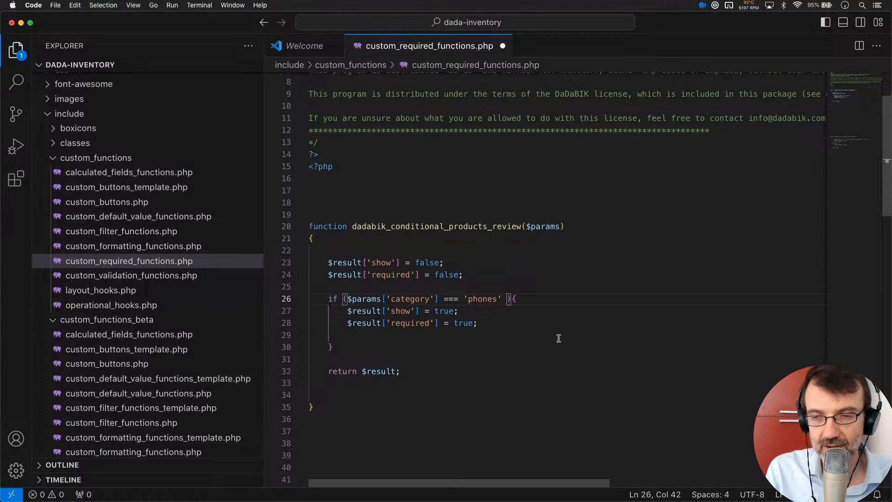
type("&& ")
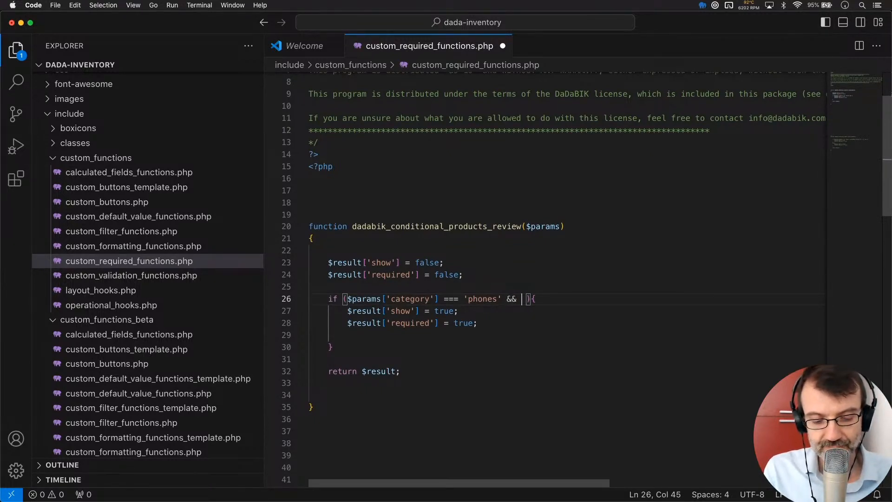
type("$GLOBALS ")
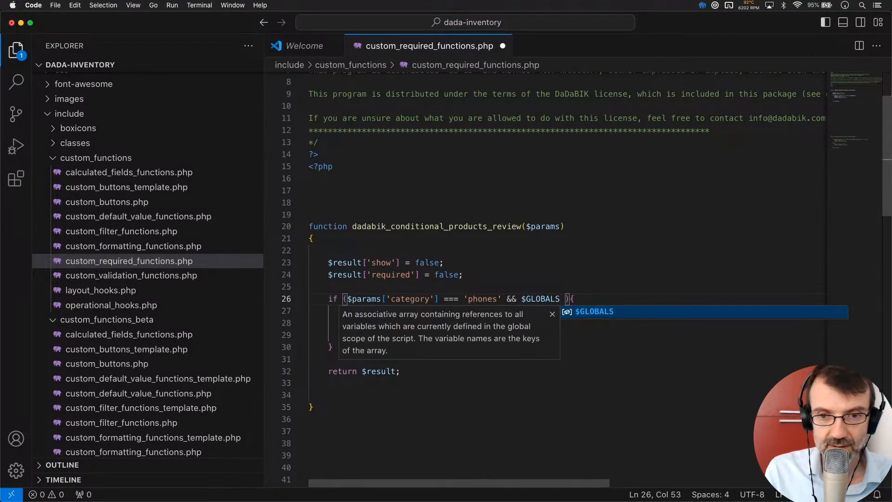
type("['']")
key("Left")
type("current_")
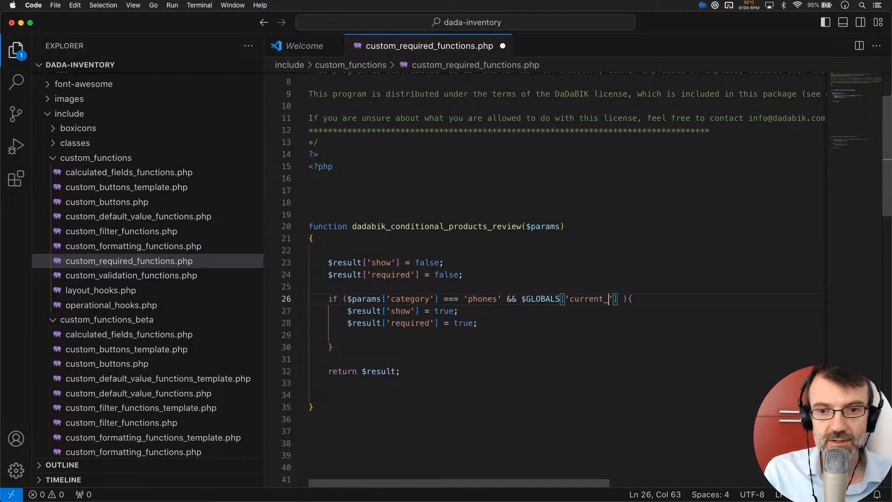
type("user")
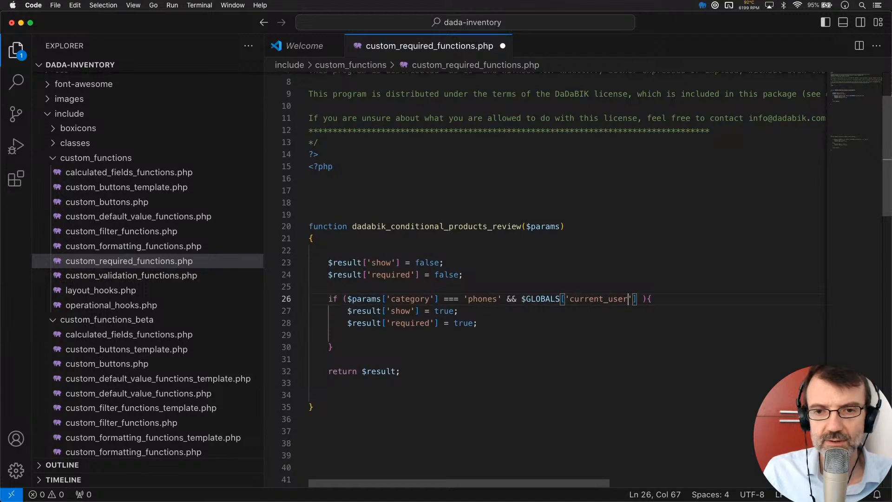
key("Right")
key("Right")
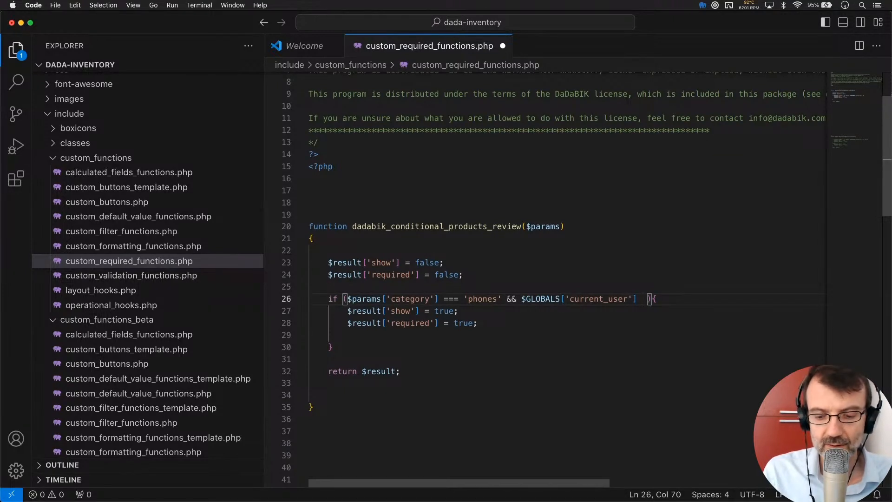
type("=== ")
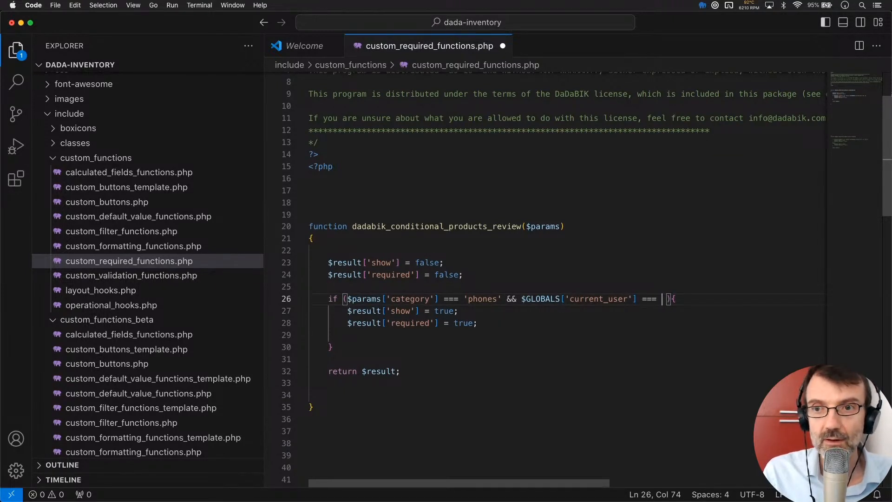
type("''")
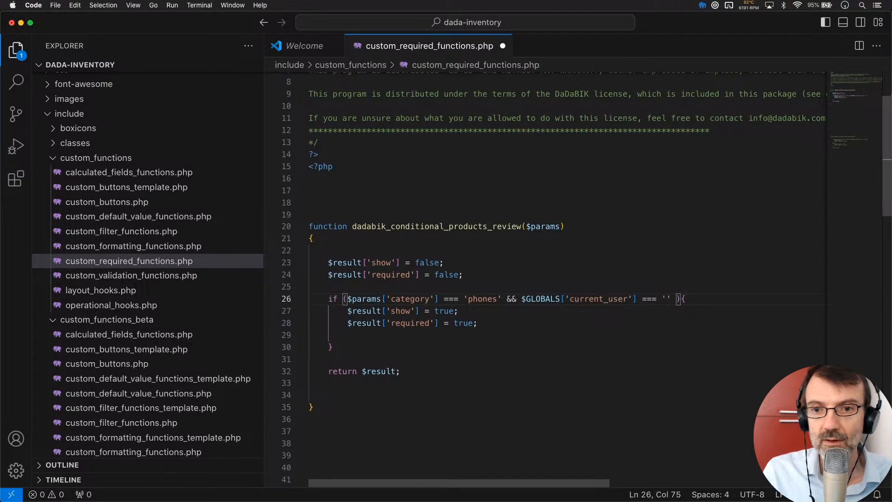
type("bob")
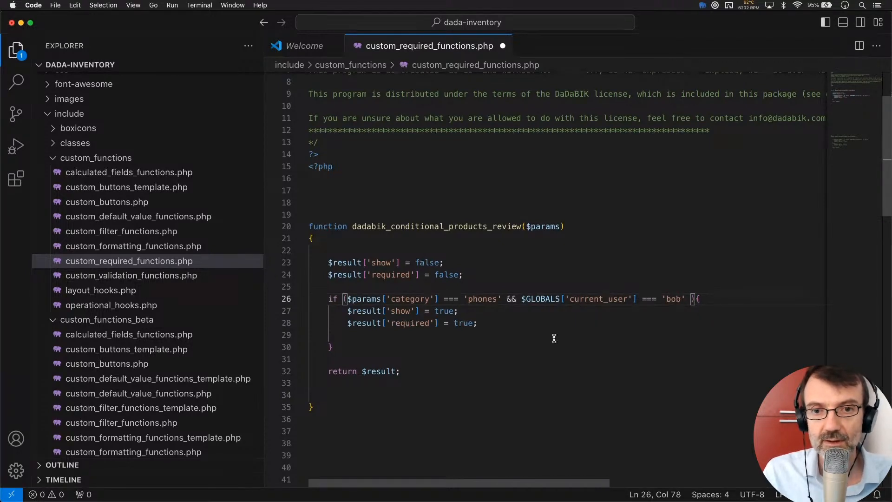
left_click(623, 307)
key("super+s")
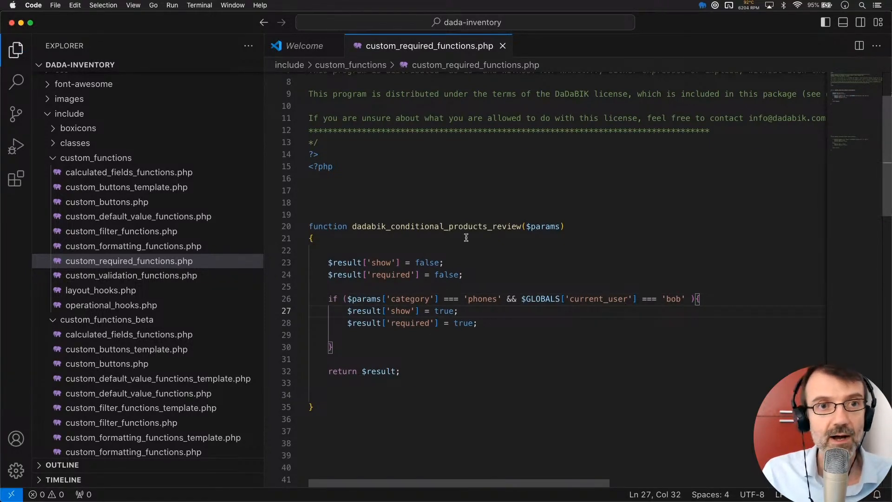
key("super+Tab")
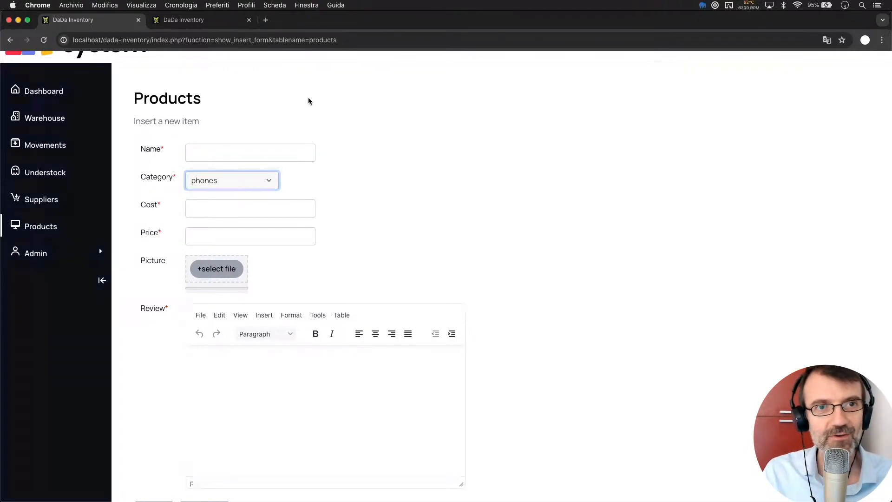
- Confirm Review still shows for phones, then open dadabik.com from the Powered by DaDaBIK link
scroll(207, 131, "up", 1)
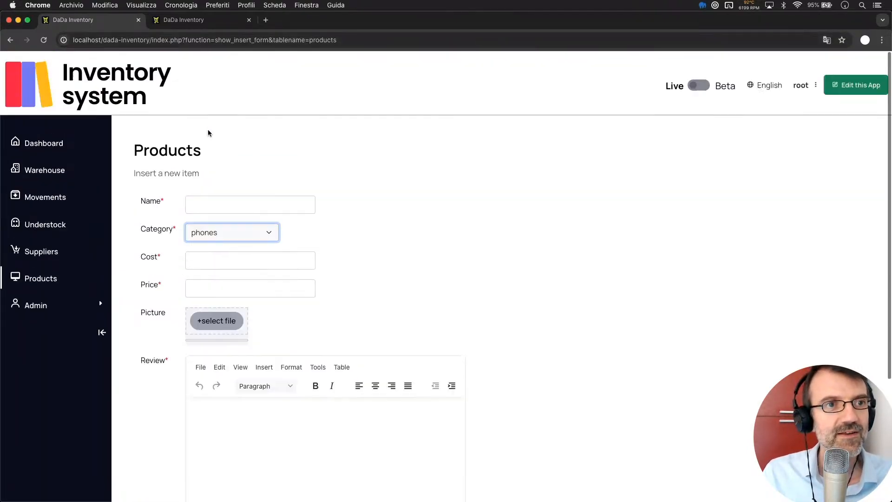
scroll(207, 131, "down", 5)
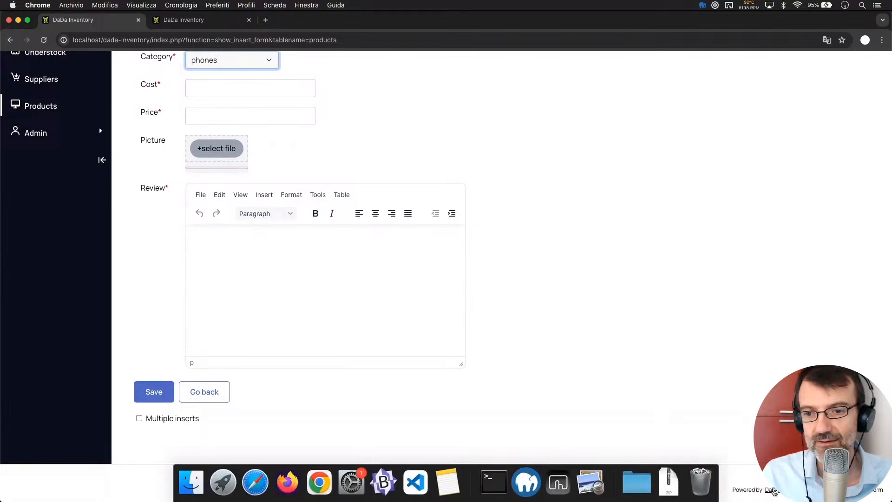
left_click(773, 490, "super")
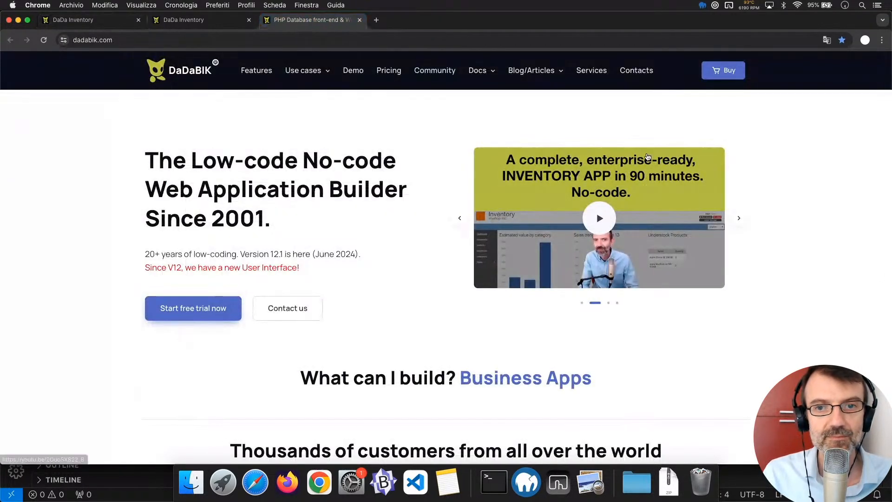
- Search the DaDaBIK manual for current_user, then return to the products form configuration tab
mouse_move(478, 71)
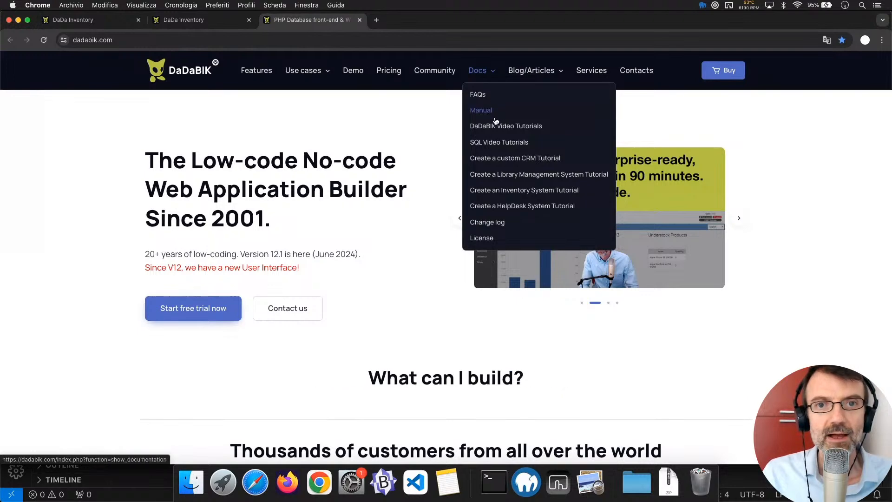
left_click(485, 115)
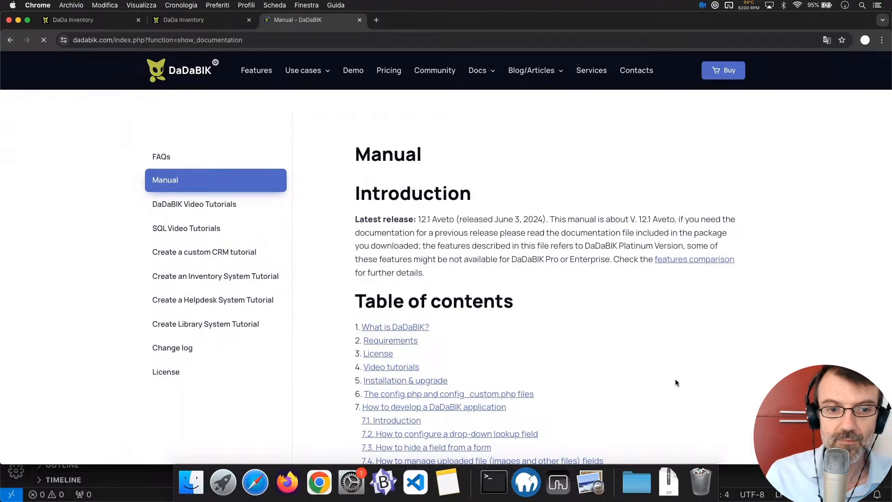
key("super+f")
type("c")
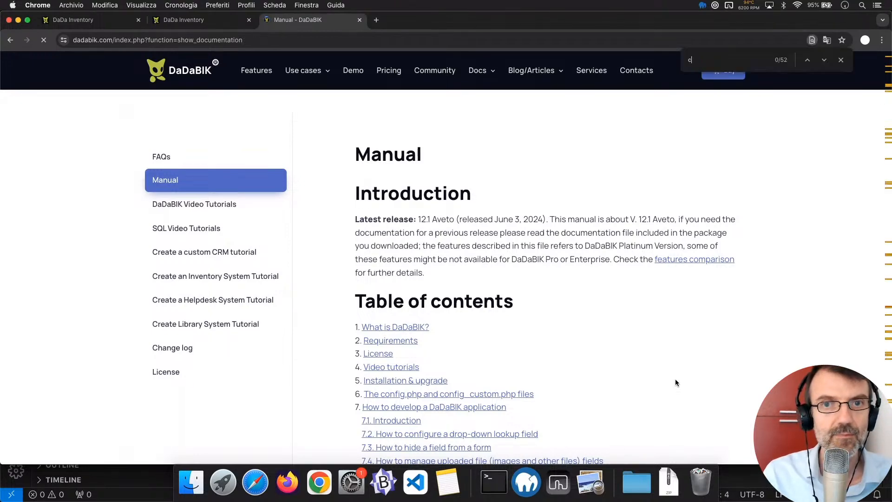
type("urrent_")
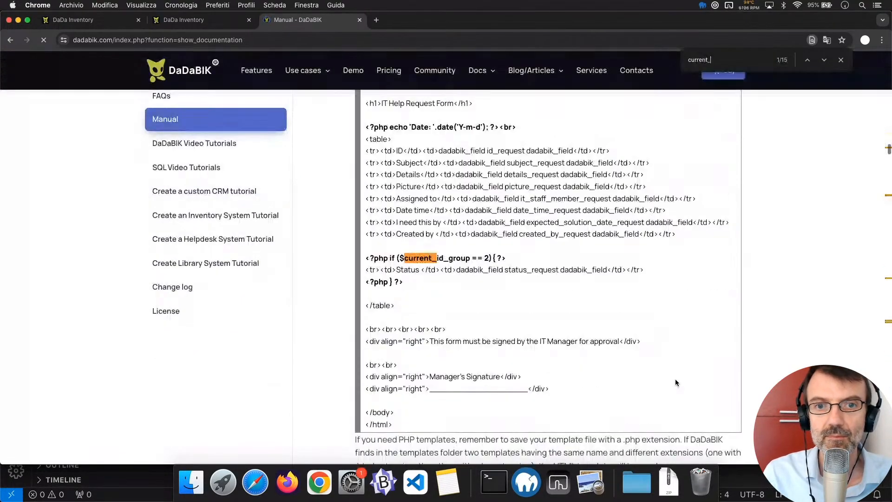
type("user")
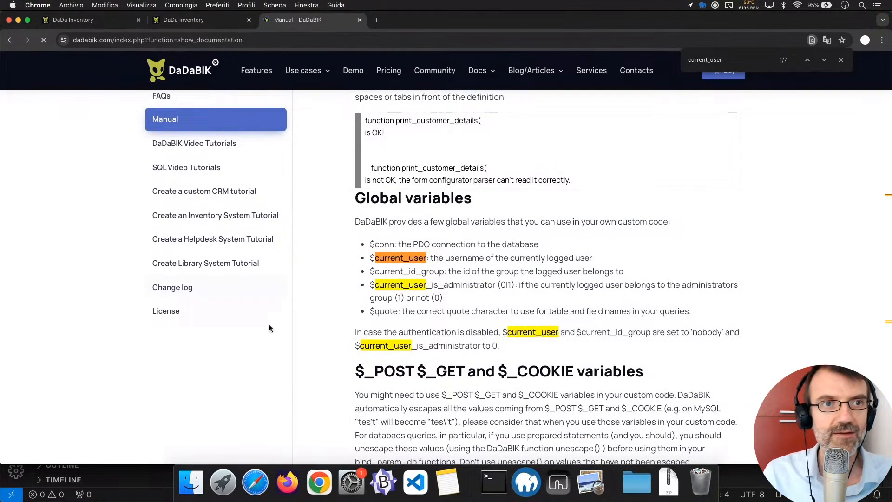
left_click(174, 21)
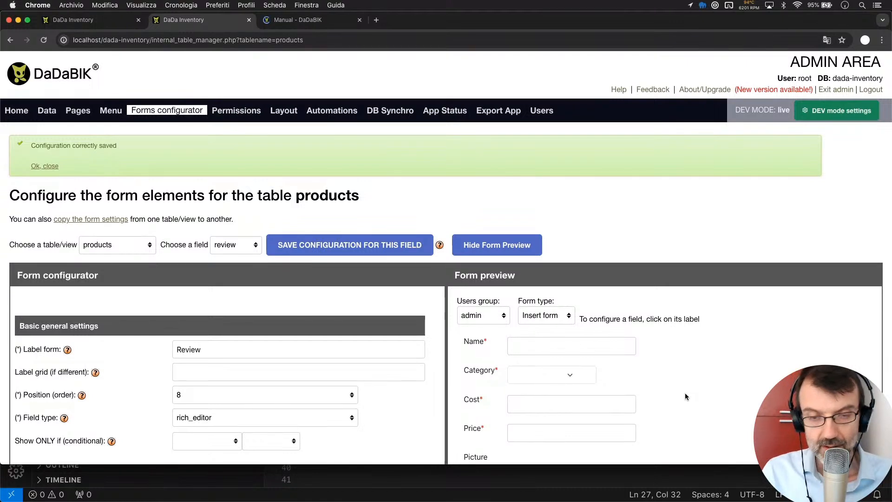
- Review the condition block and return statement in the code, then reload the Products insert form
key("ctrl+alt+Return")
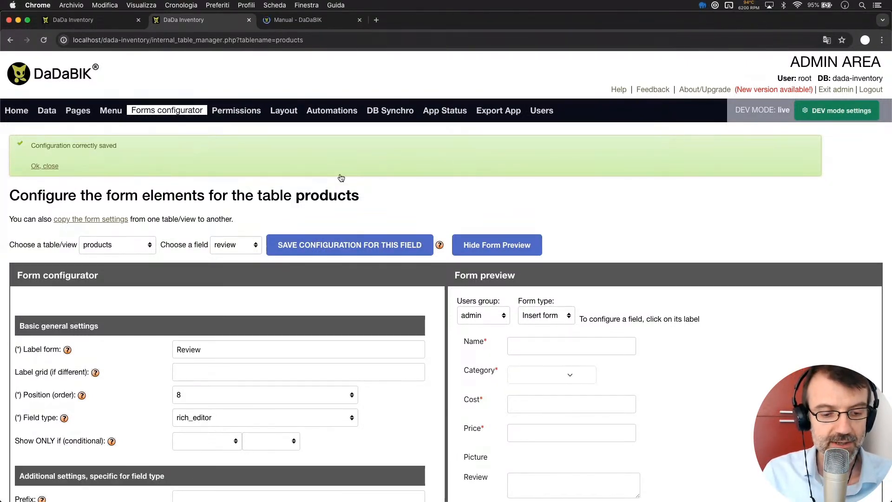
key("super+Tab")
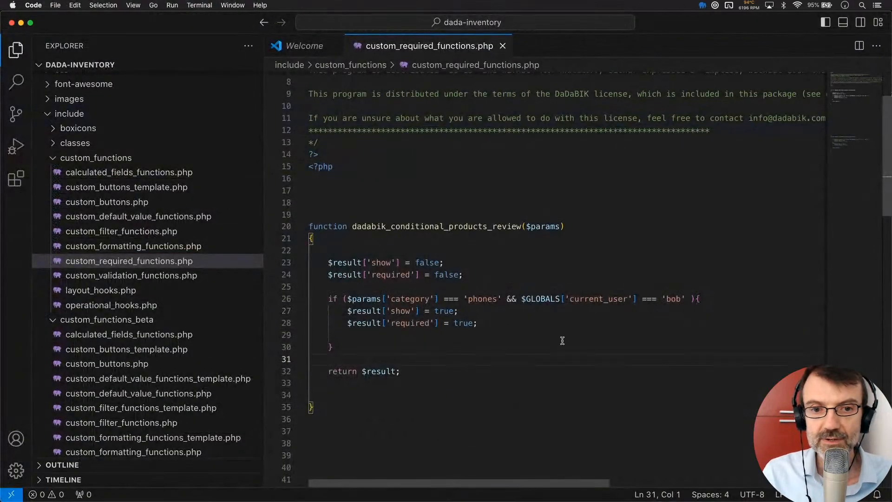
left_click(469, 325)
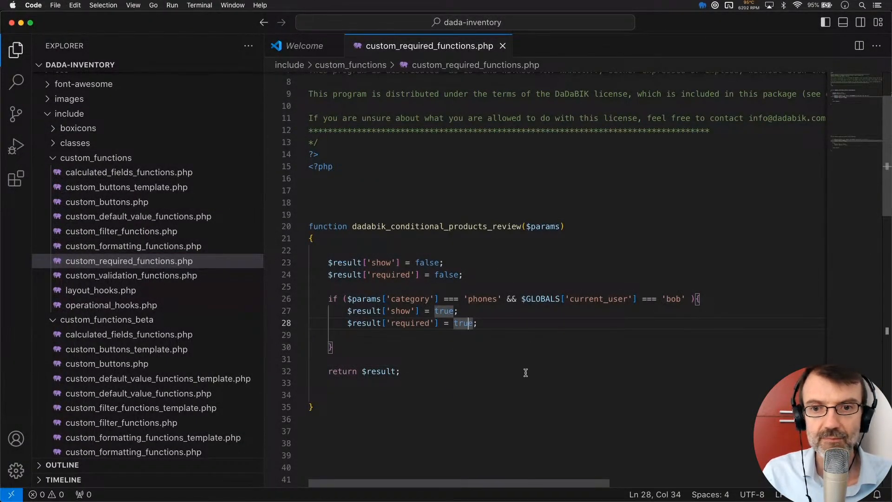
left_click(508, 370)
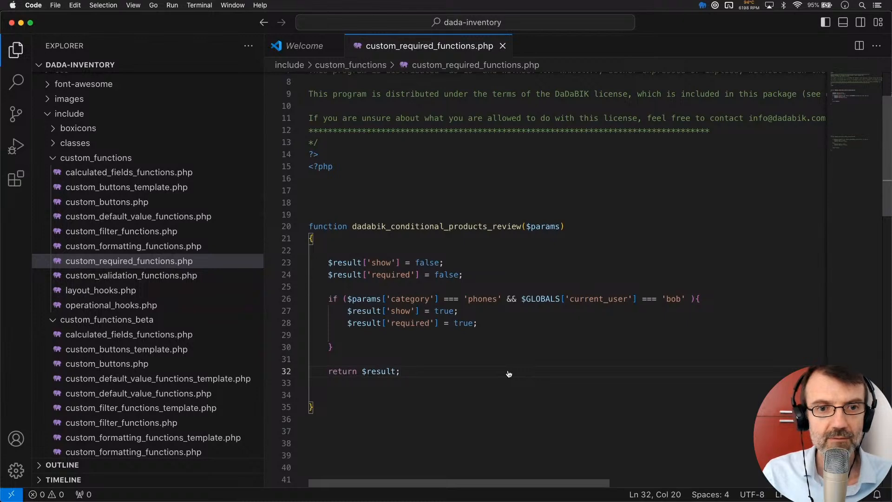
key("super+Tab")
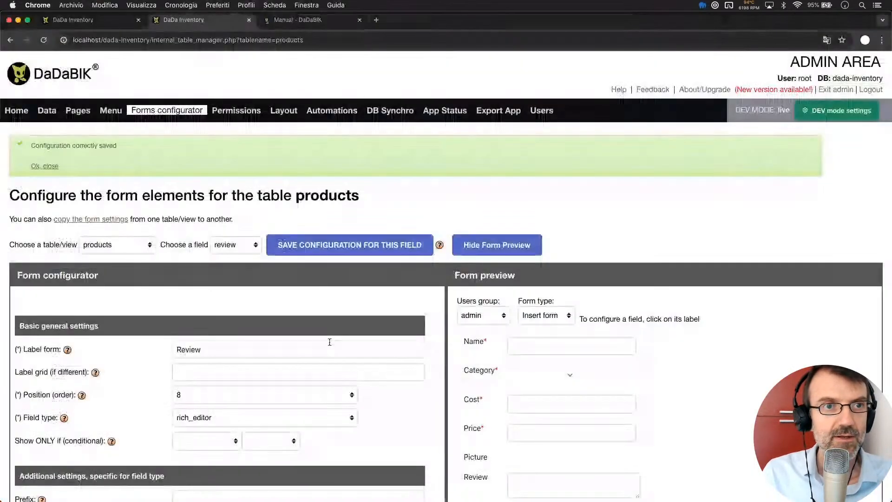
left_click(93, 26)
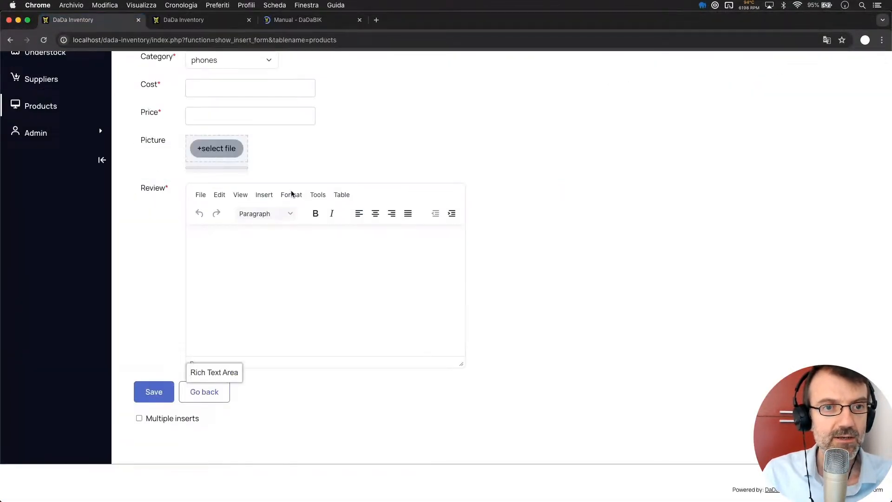
key("super+r")
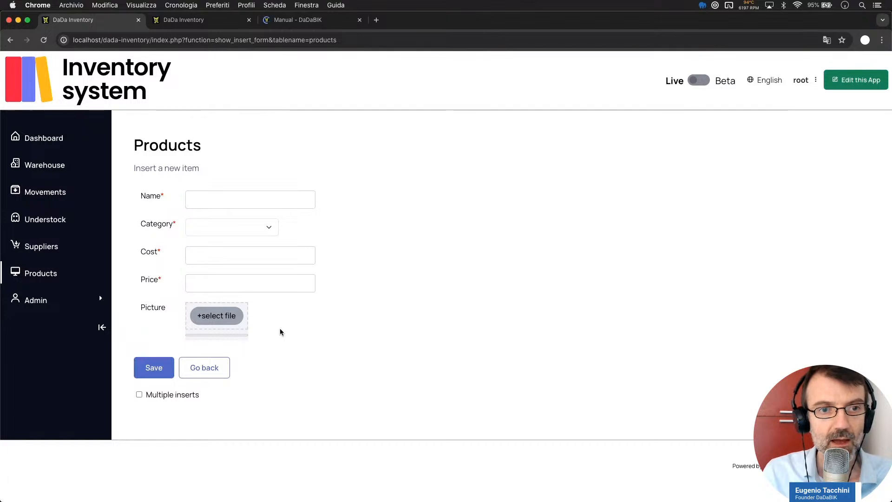
- Choose phones as Category to confirm Review stays hidden for root, then log out
left_click(217, 235)
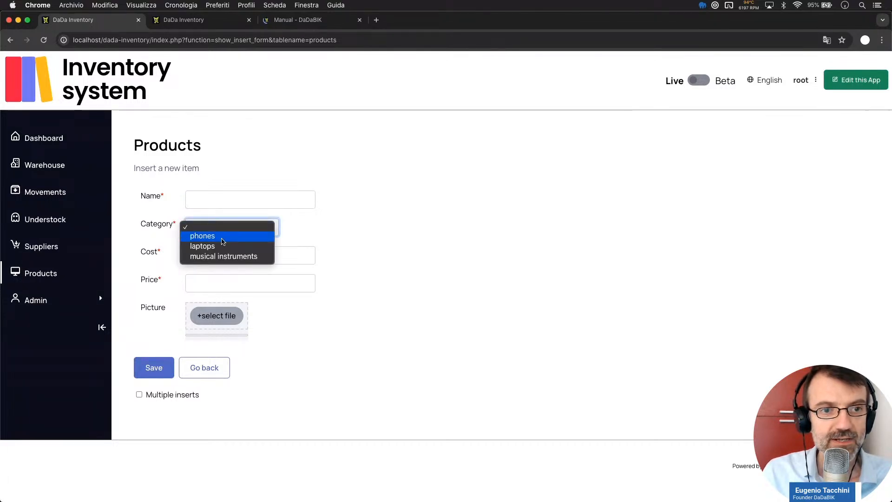
left_click(221, 238)
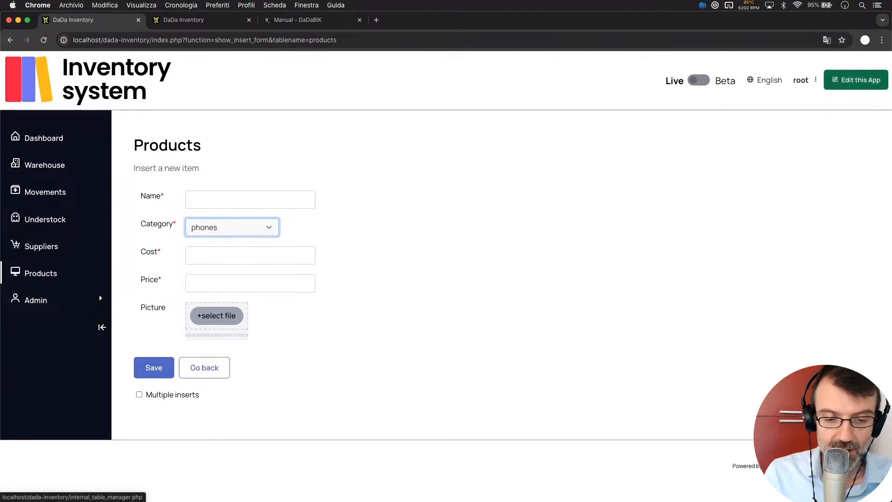
left_click(800, 84)
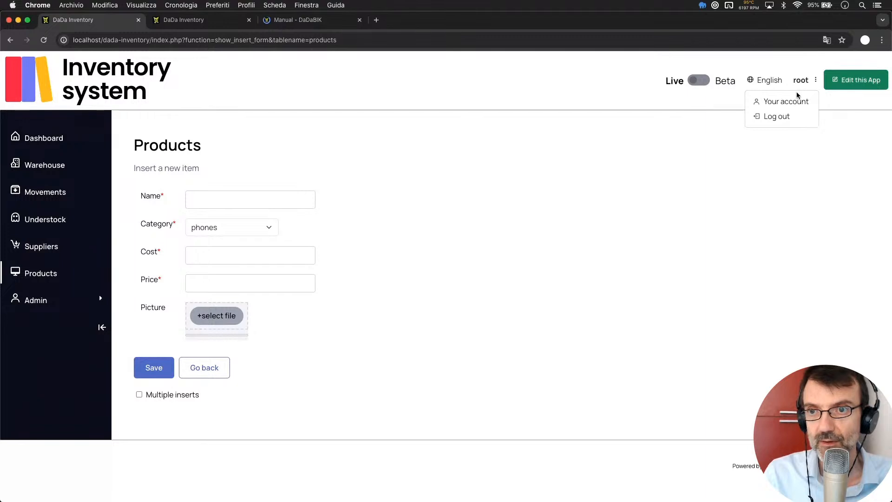
left_click(775, 116)
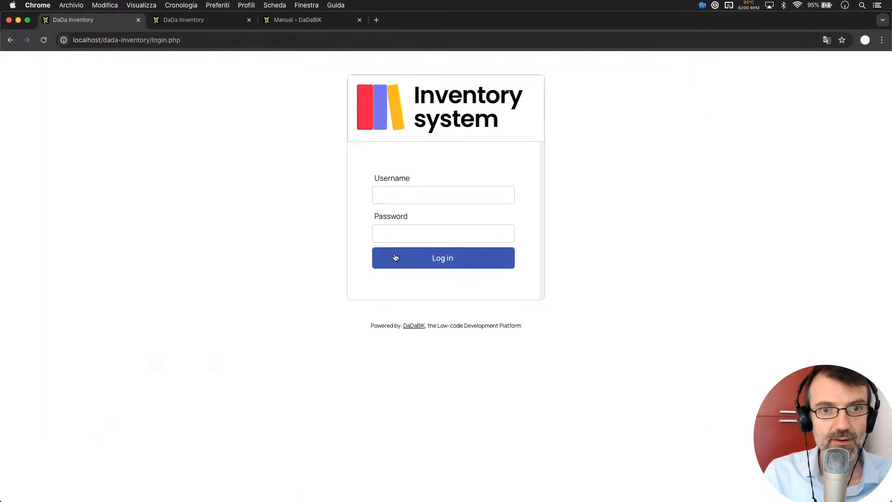
- Log in with the demo user's username and password
left_click(393, 192)
key("Tab")
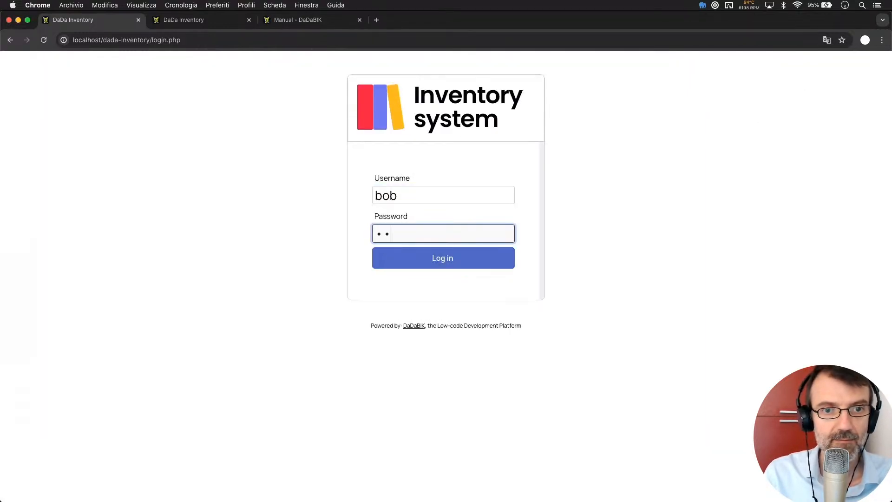
key("Return")
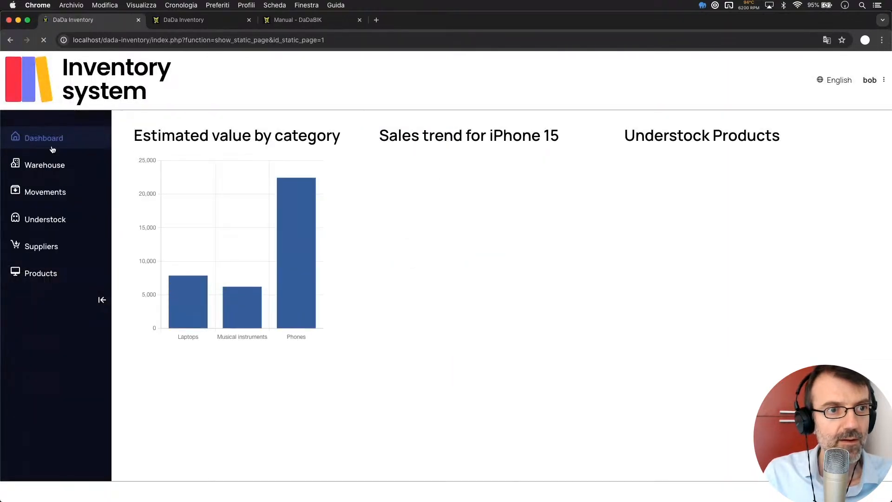
- Start a new product with Category phones to confirm the required Review field appears
left_click(47, 279)
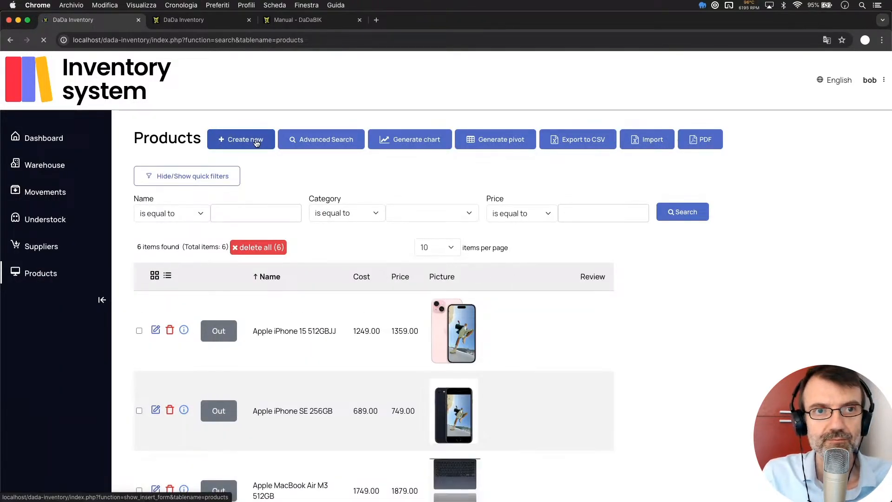
left_click(246, 227)
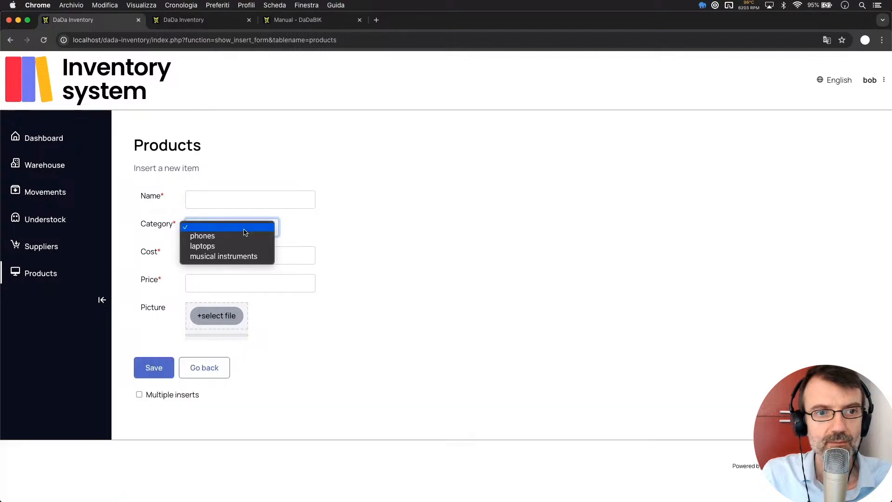
left_click(244, 236)
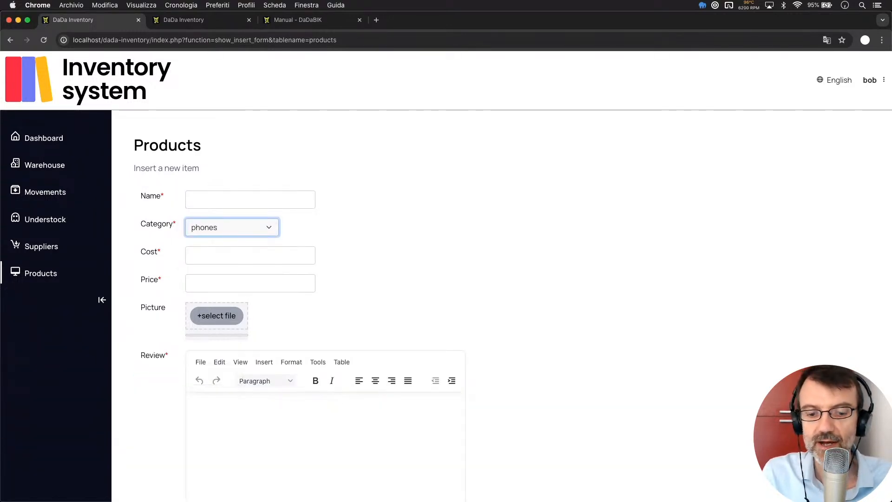
key("super+Tab")
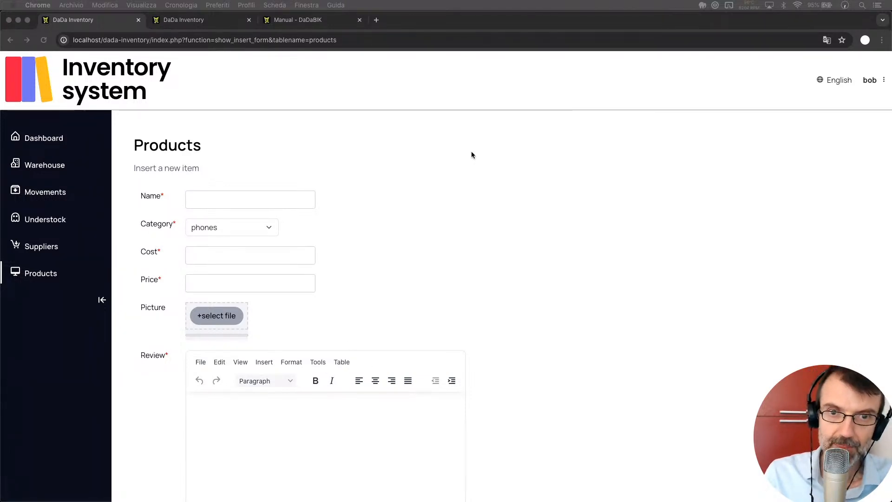
key("super+Tab")
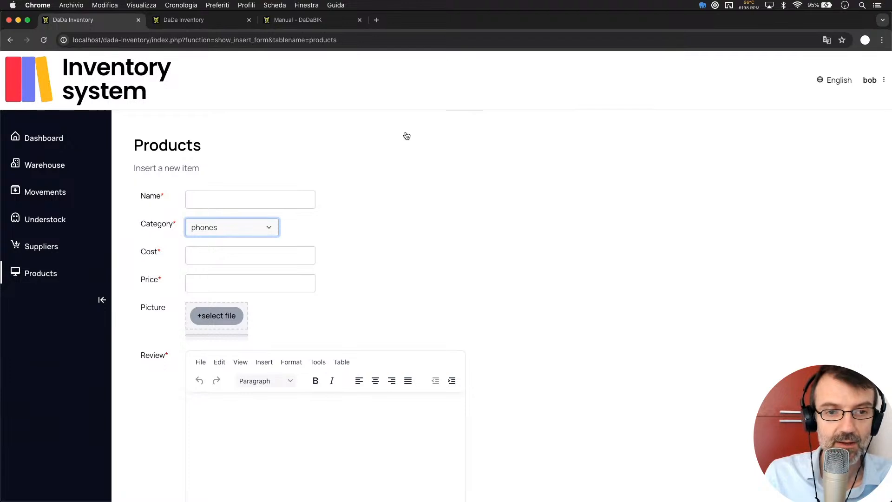
key("super+Tab")
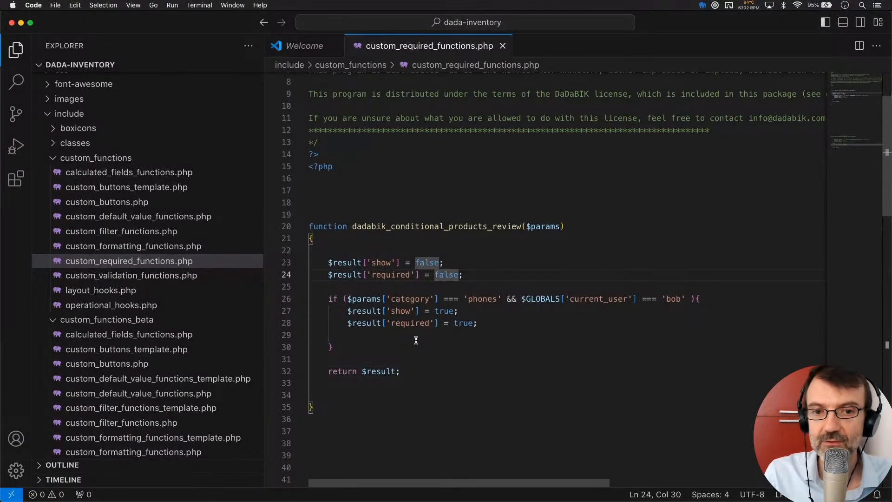
double_click(511, 299)
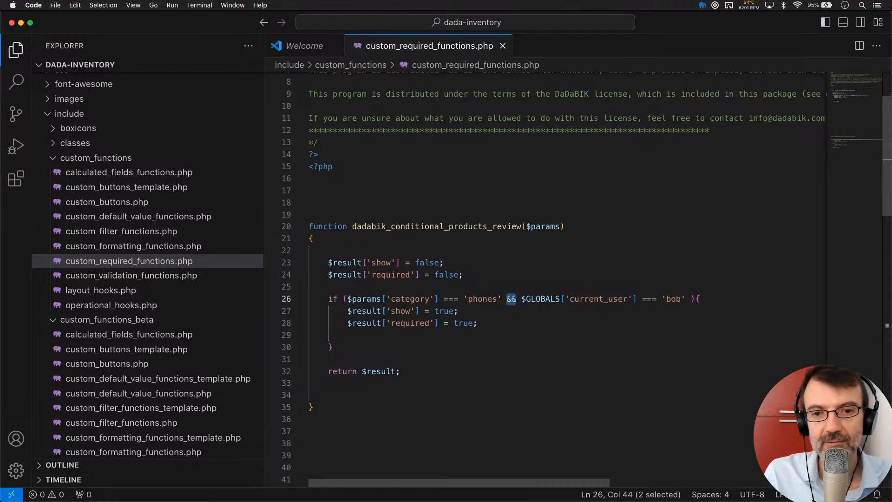
key("Right")
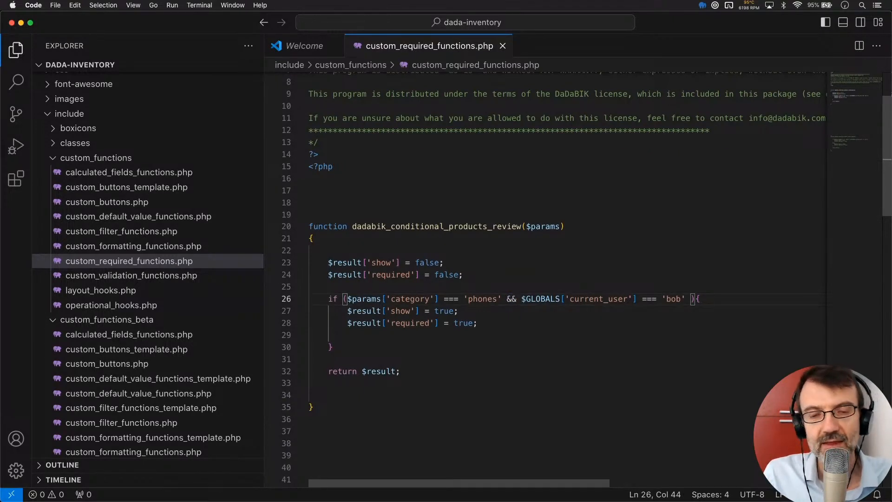
key("Left")
key("Left")
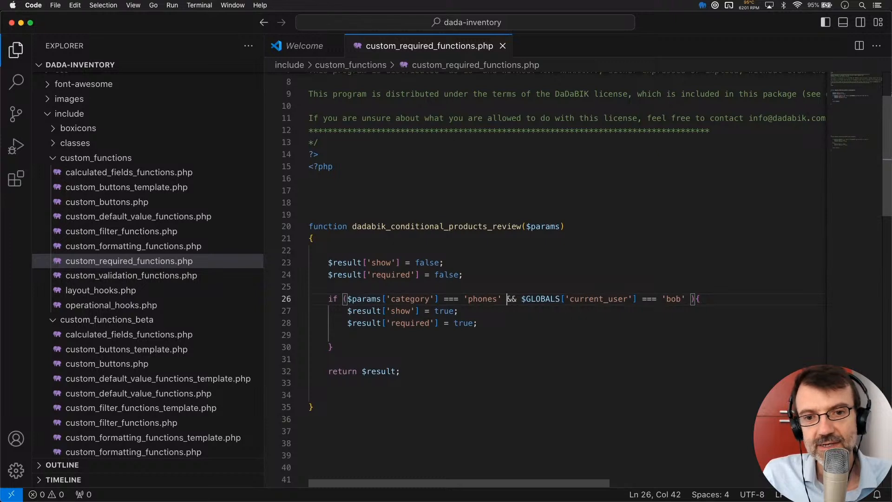
key("shift+Right")
key("shift+Right")
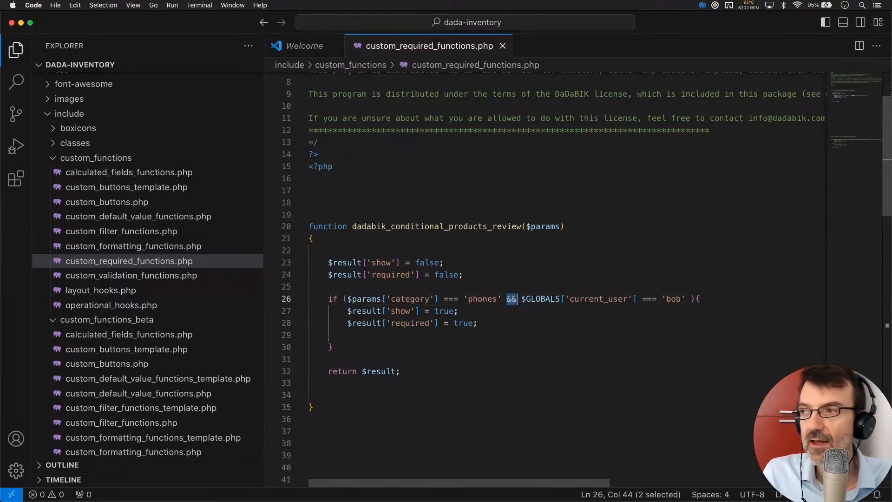
left_click(512, 298)
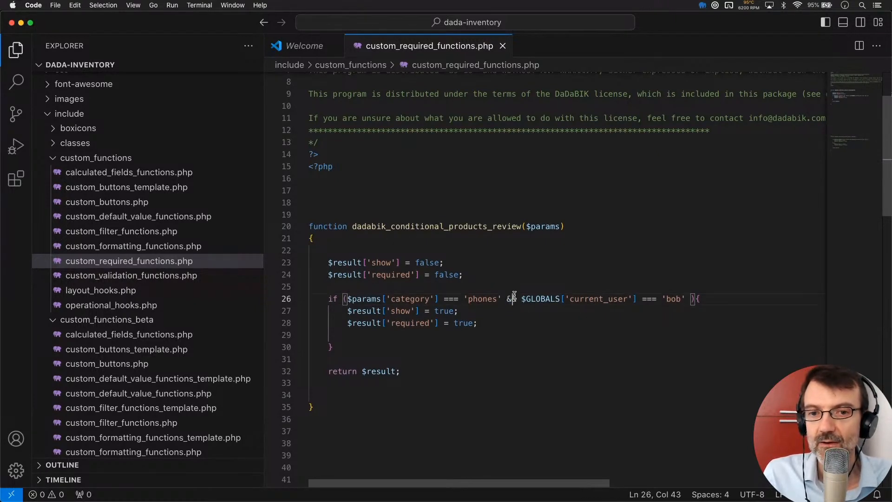
left_click(349, 298)
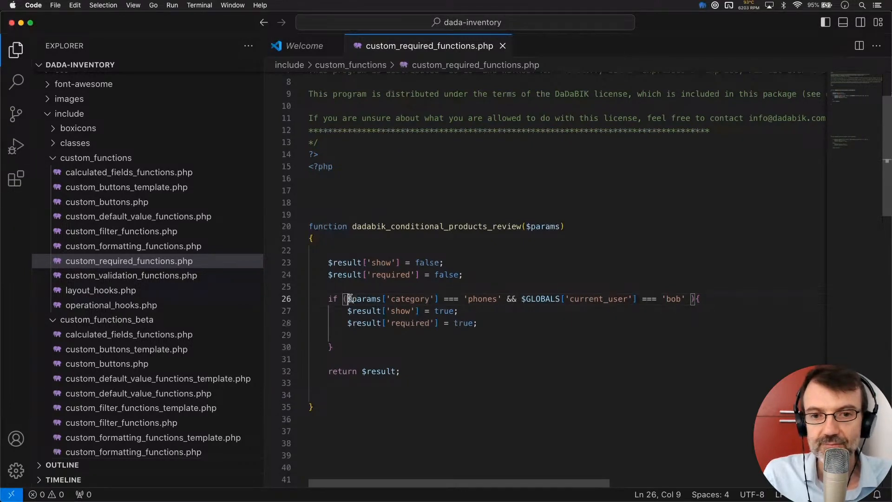
left_click_drag(501, 299, 342, 298)
left_click(366, 289)
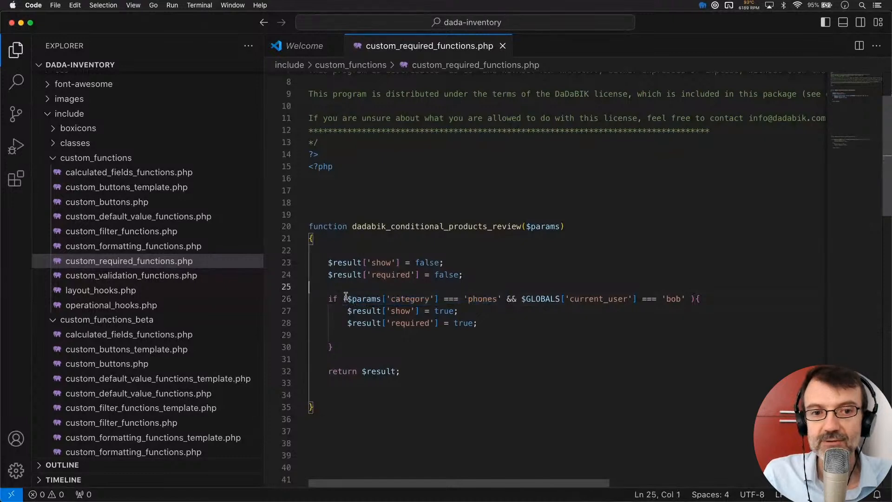
left_click(324, 298)
left_click(720, 299, "shift")
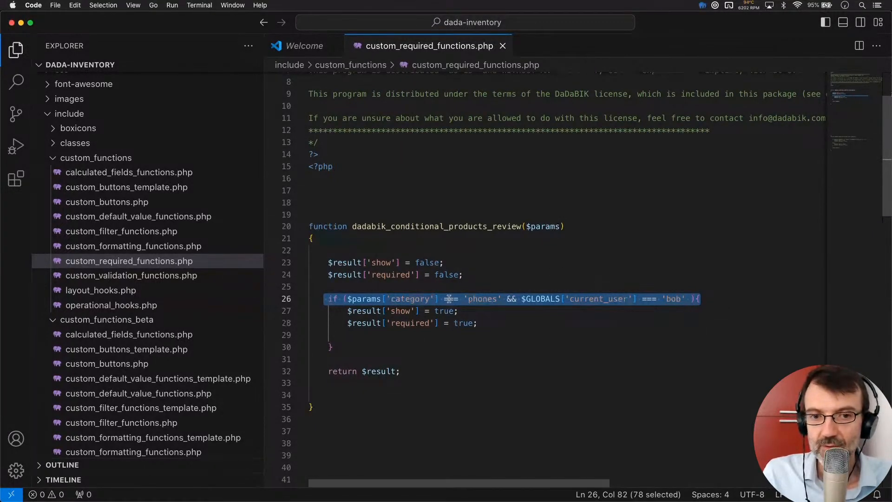
double_click(394, 311)
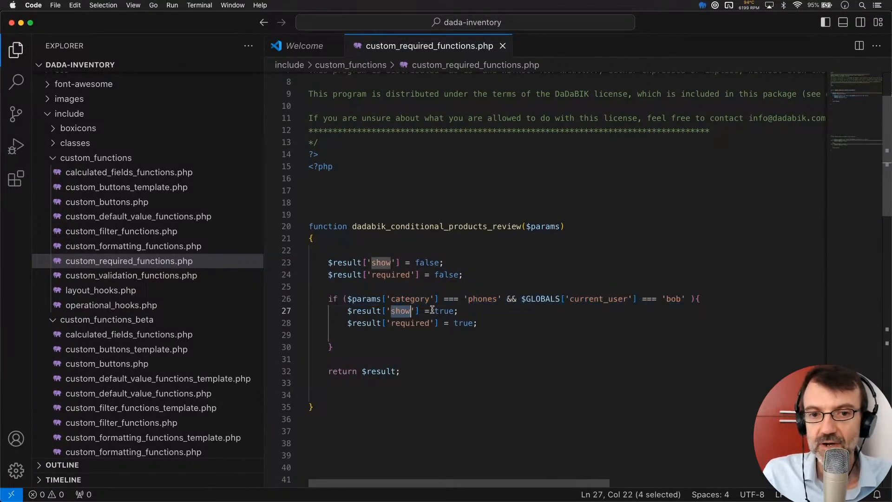
double_click(407, 323)
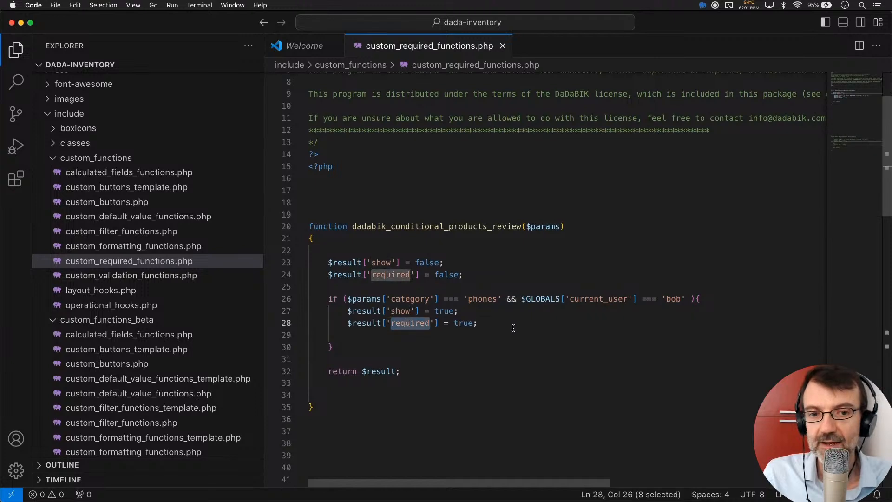
left_click(401, 351)
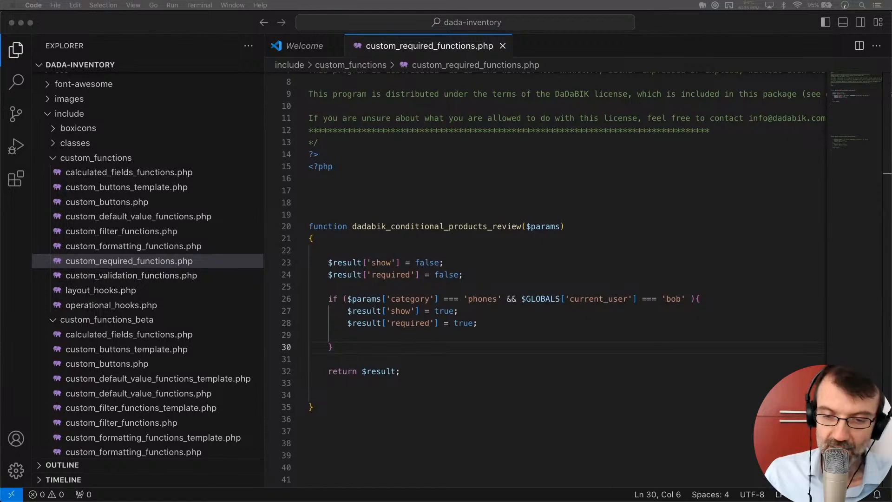
left_click(328, 263)
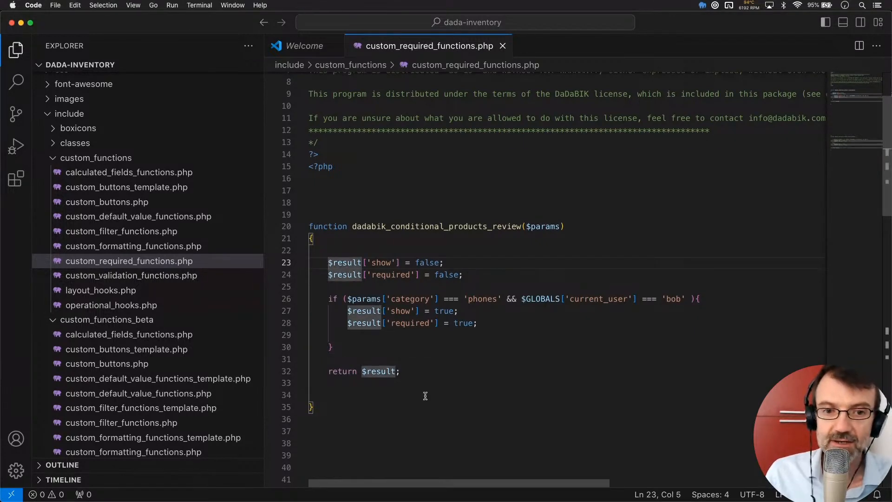
left_click(430, 371, "shift")
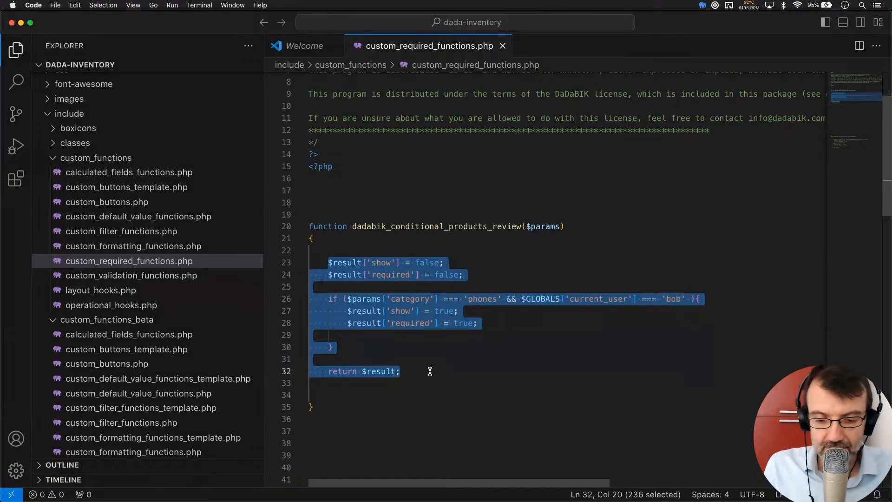
left_click(517, 340)
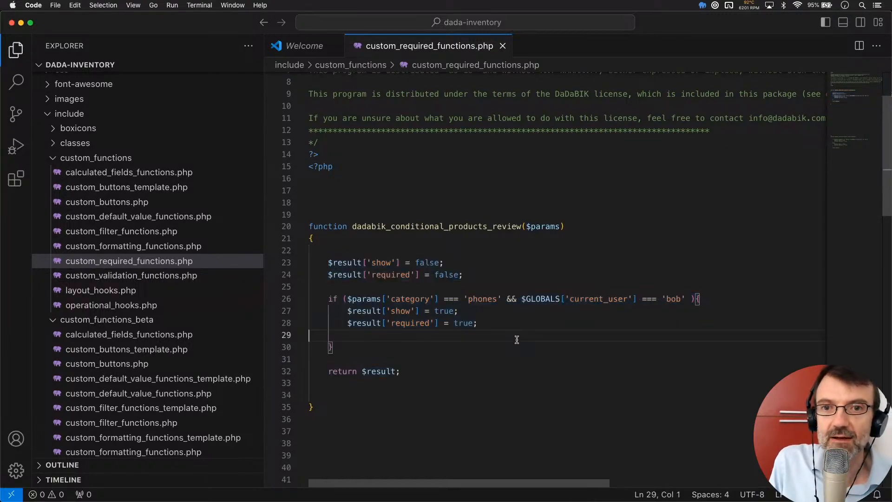
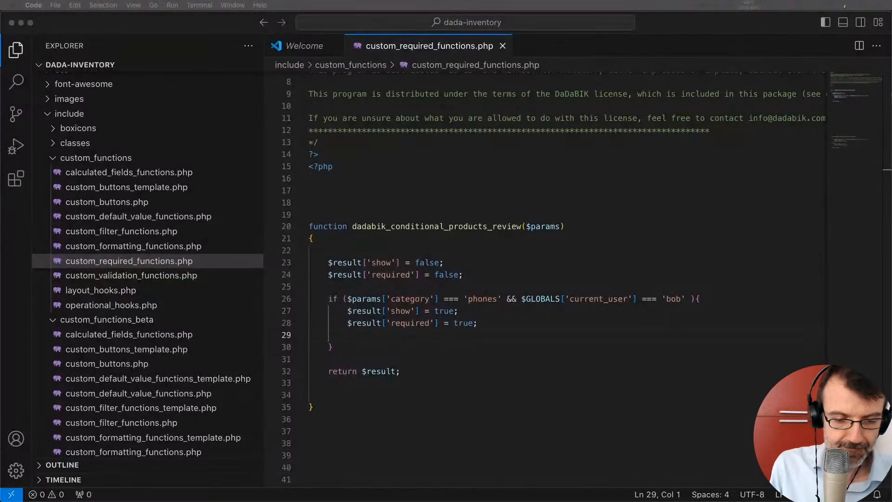
- Switch from VS Code to the browser showing the Products insert form with Category phones
key("super+Tab")
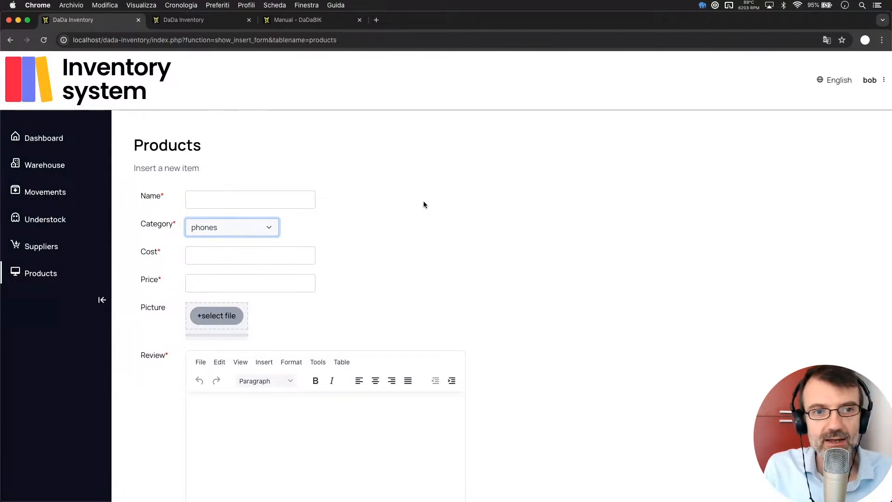
left_click(385, 231)
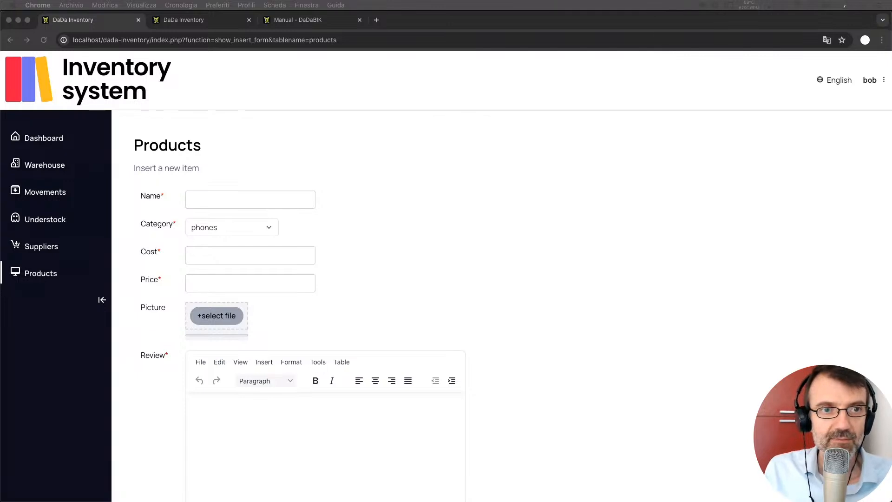
- Go to the second DaDa Inventory tab and open the Permissions configuration
left_click(323, 134)
left_click(199, 21)
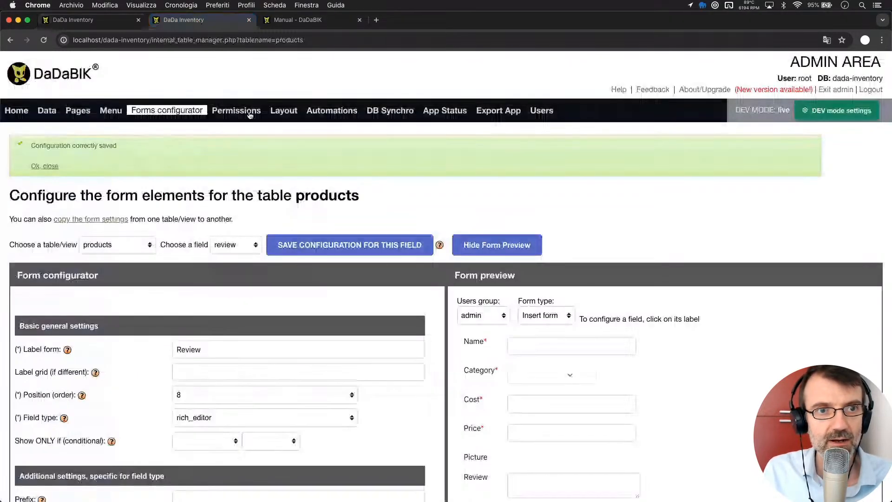
left_click(236, 111)
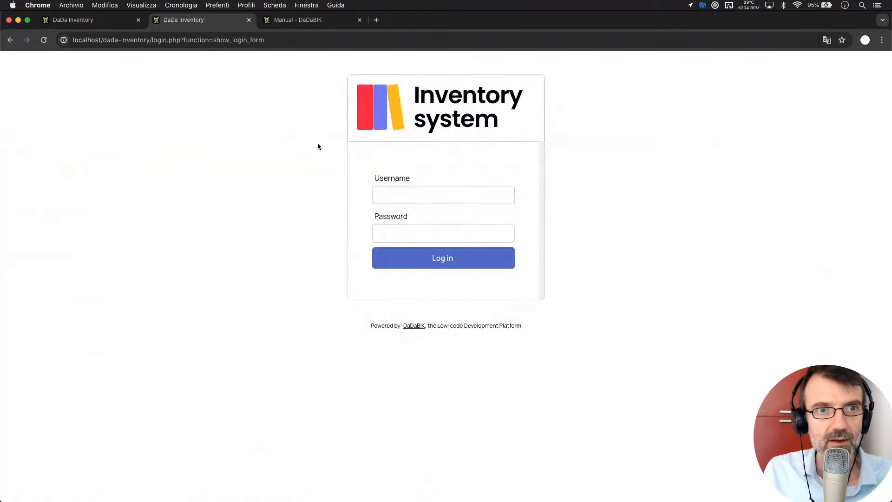
- Log in as root with the administrator password
left_click(402, 196)
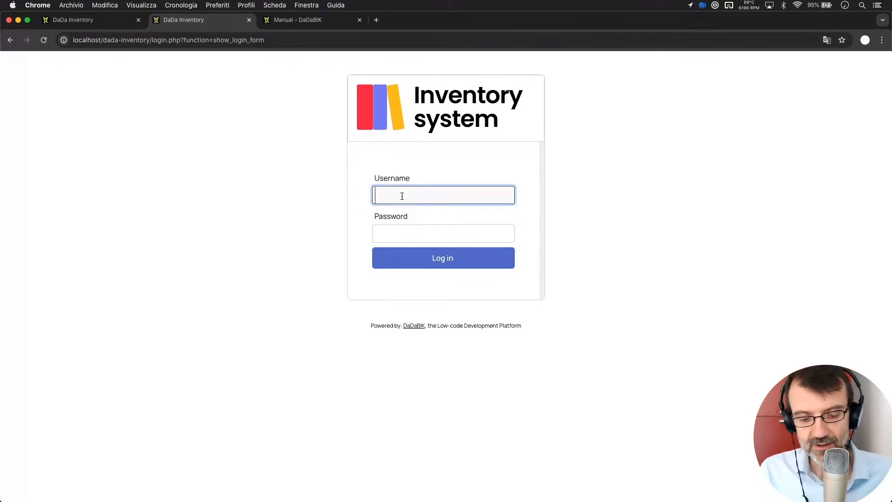
type("root")
key("Tab")
type("le•••••")
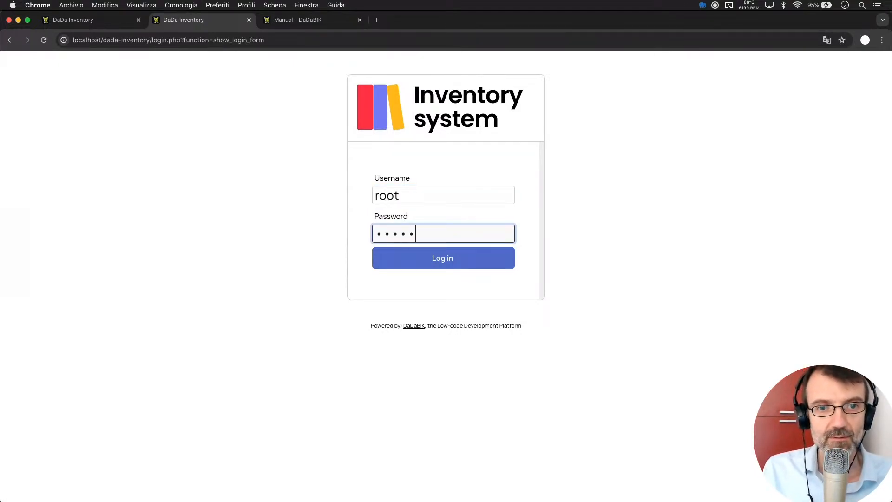
key("Return")
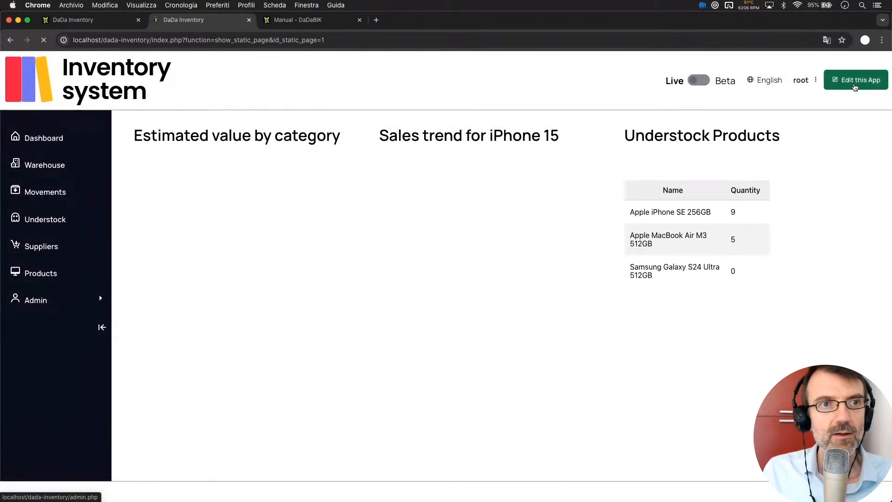
- In the admin permissions manager, select the products table and the Managers group
left_click(854, 87)
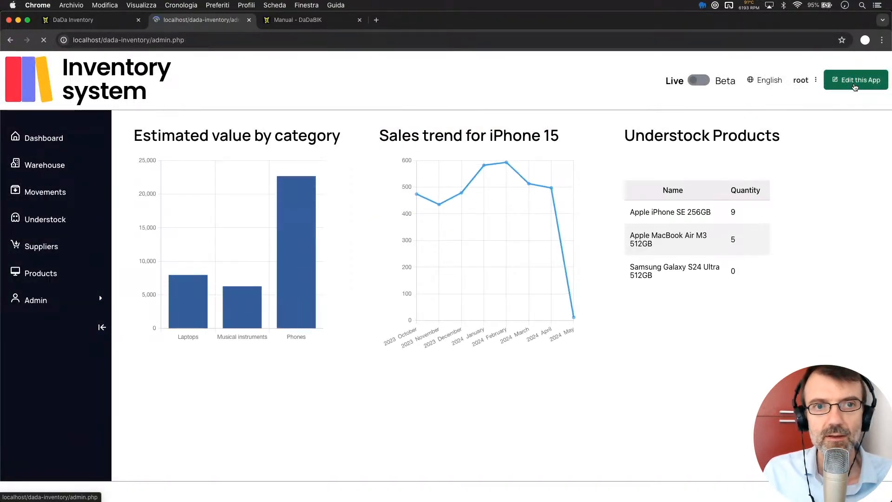
left_click(239, 115)
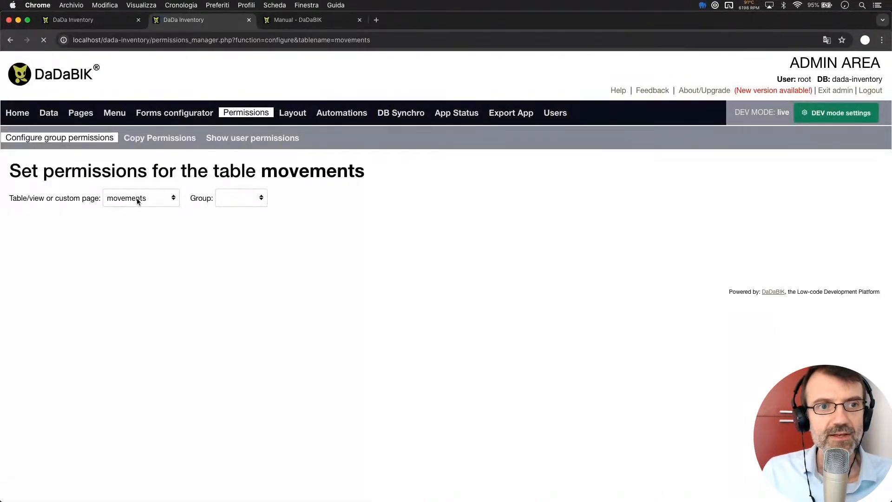
left_click(137, 201)
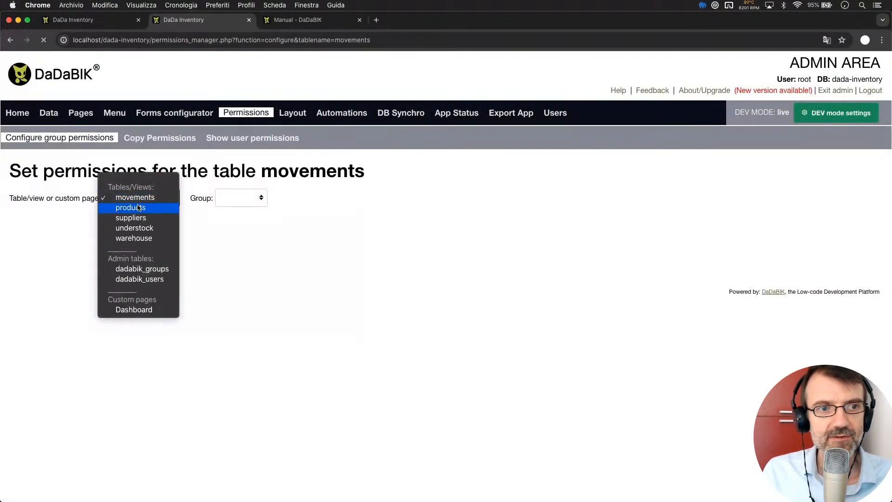
left_click(141, 201)
left_click(236, 197)
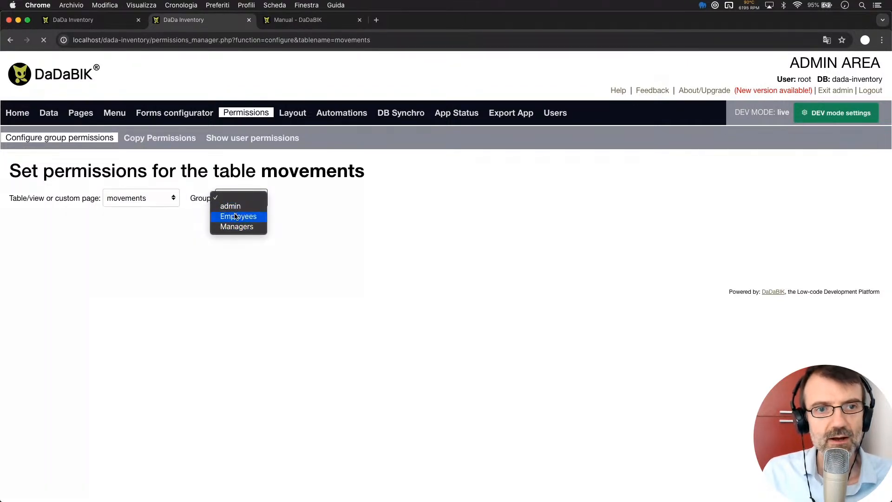
left_click(127, 183)
left_click(135, 196)
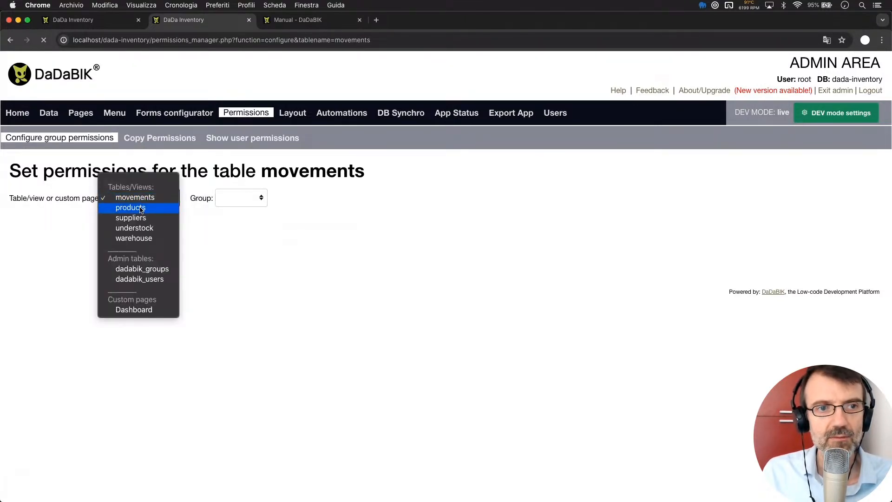
left_click(141, 210)
left_click(244, 196)
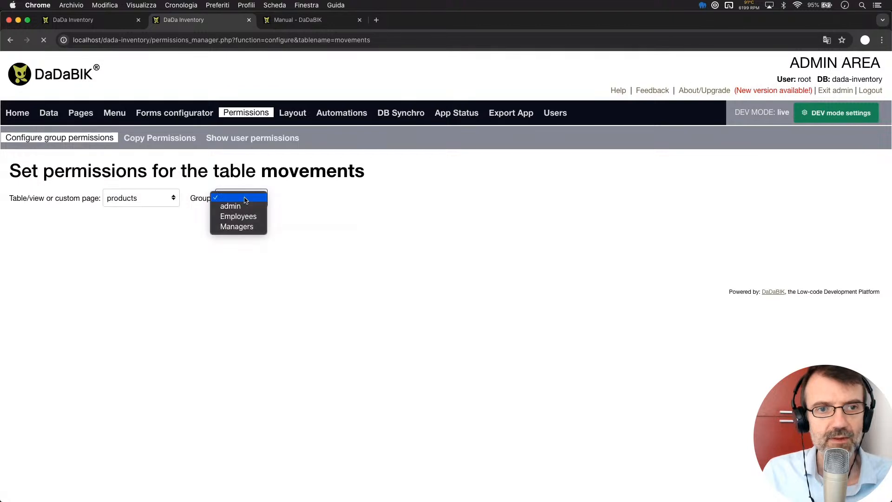
left_click(252, 226)
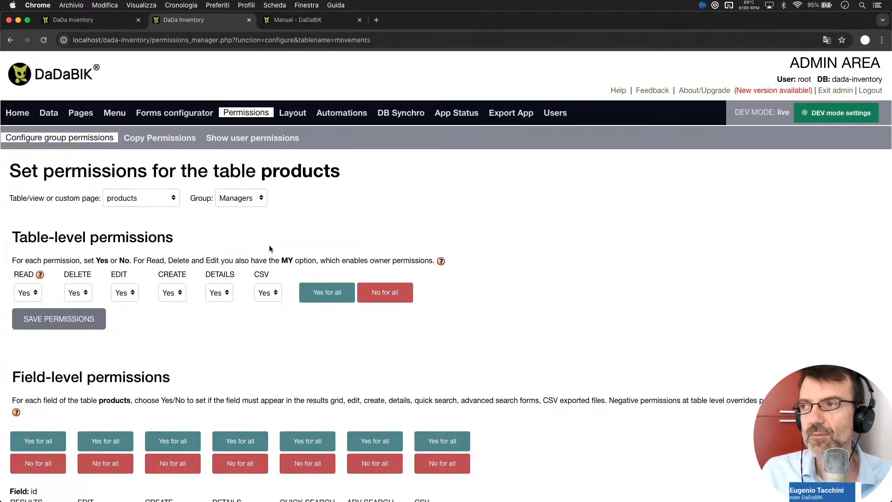
- Review the products field-level permissions, then return to the first tab's Products insert form
scroll(269, 244, "down", 5)
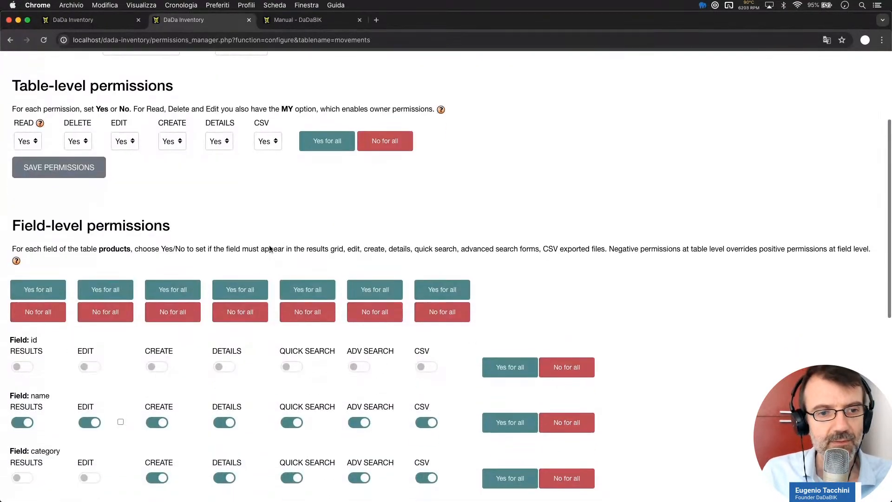
scroll(269, 245, "down", 5)
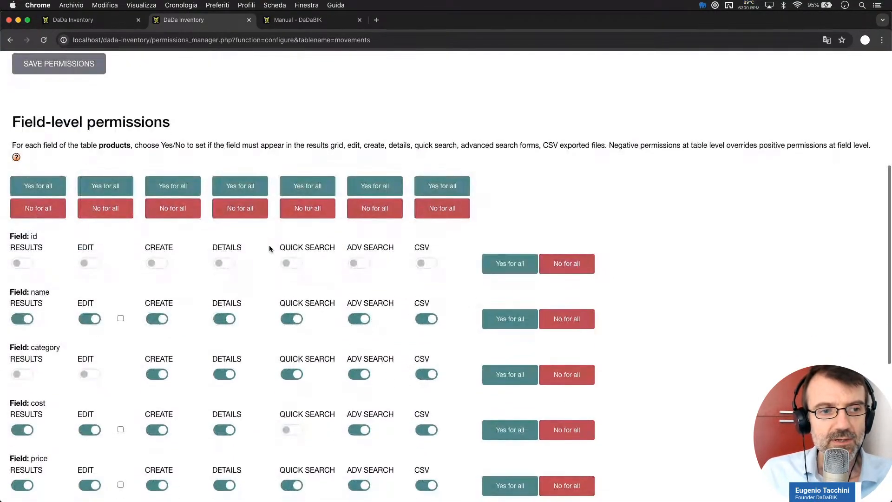
scroll(269, 248, "down", 10)
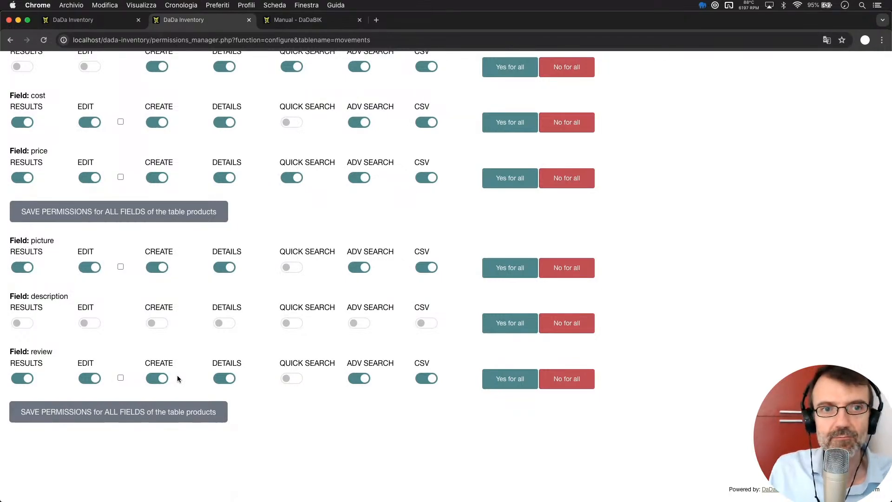
scroll(177, 375, "up", 15)
scroll(177, 374, "down", 15)
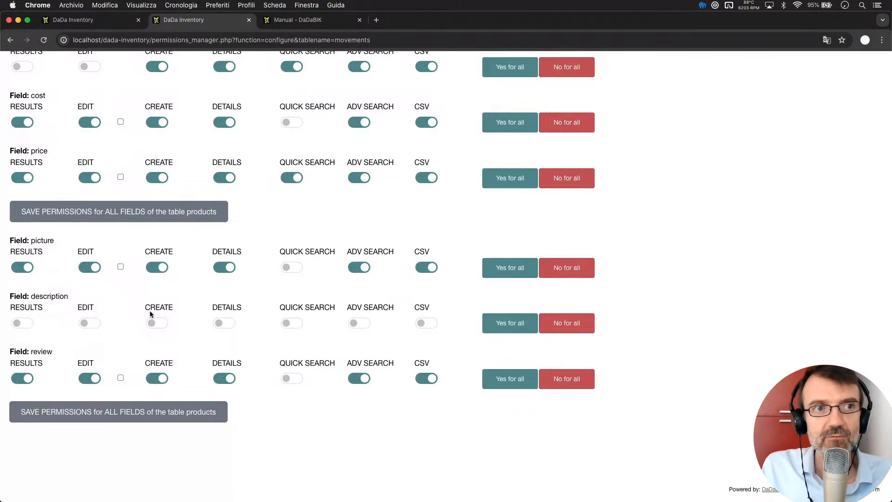
left_click(100, 21)
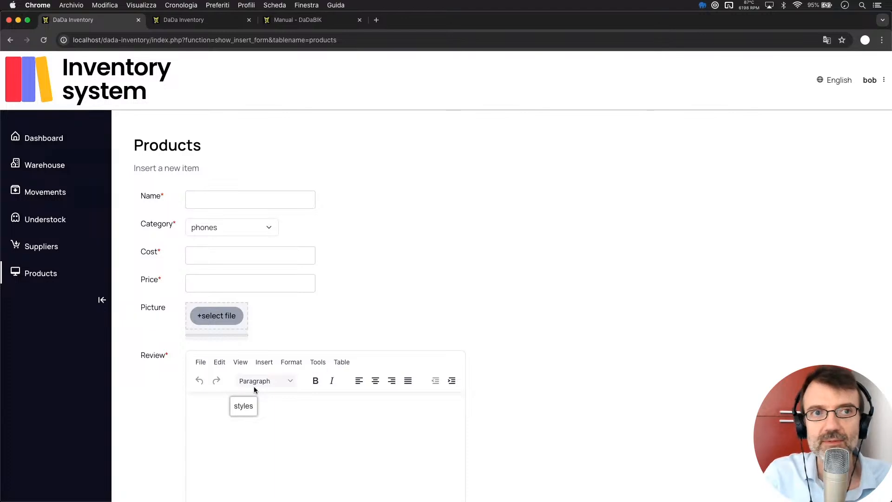
- Compare the permissions page with the Products form requiring Review for phones, then open Movements
left_click(203, 20)
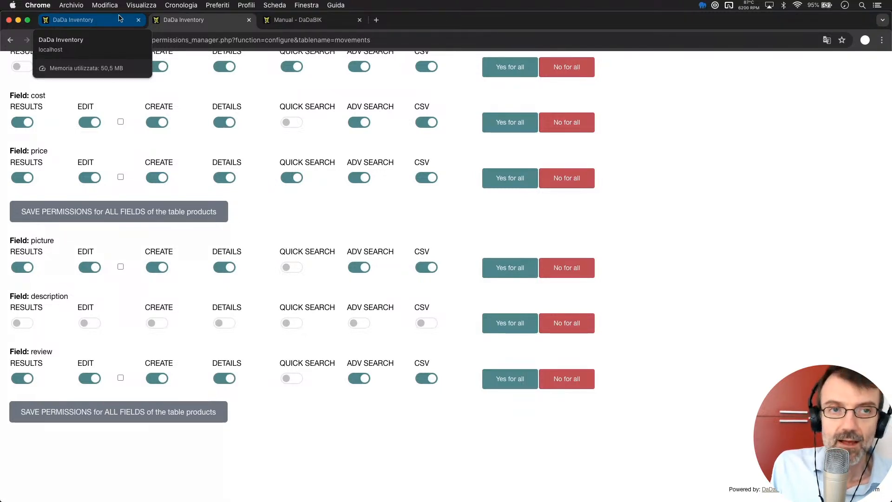
left_click(98, 23)
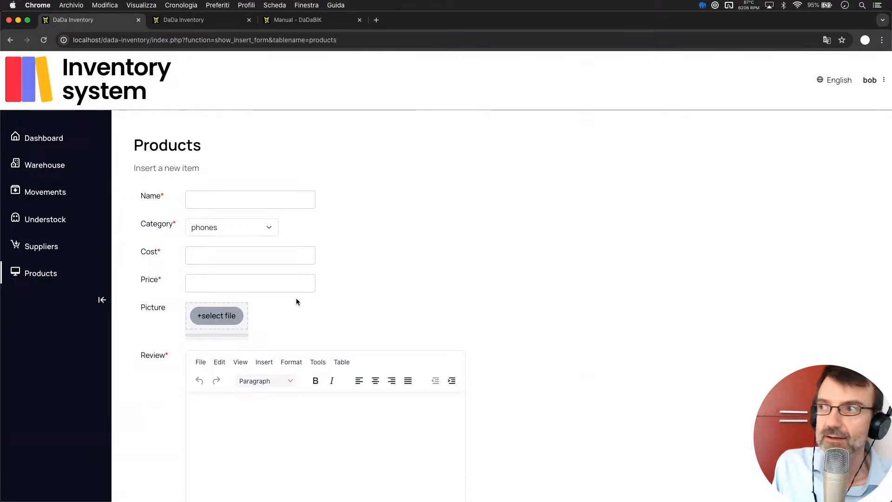
scroll(296, 301, "down", 1)
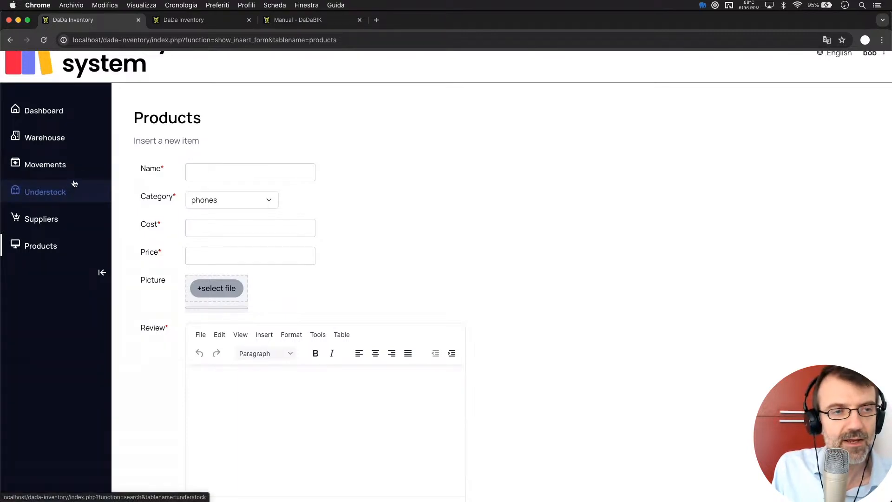
scroll(84, 174, "up", 1)
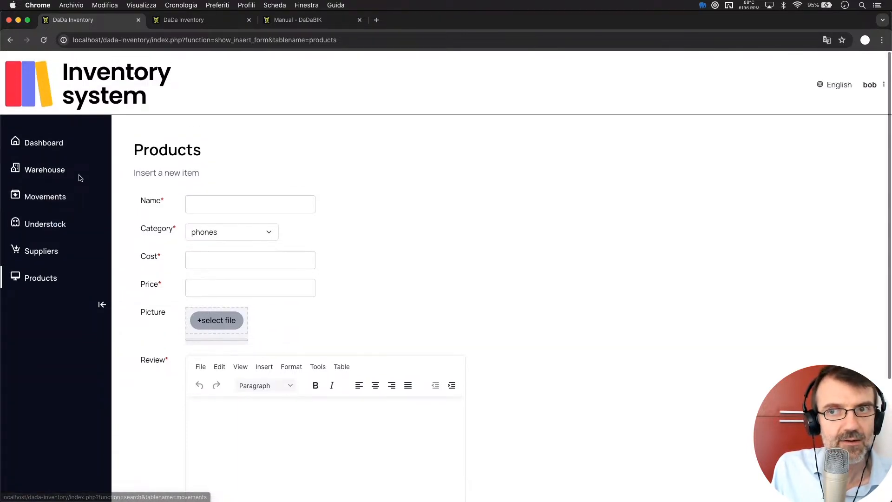
left_click(42, 197)
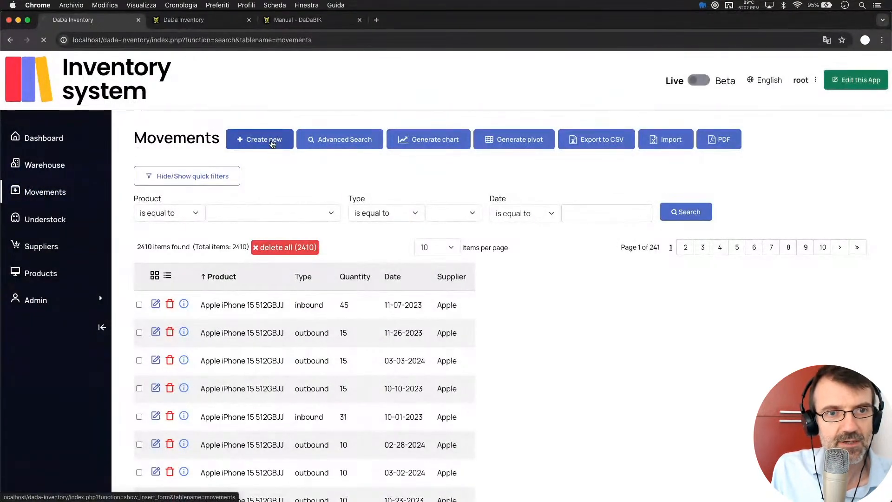
- Create a new movement as inbound with supplier Apple, then switch to outbound to hide Supplier
left_click(272, 142)
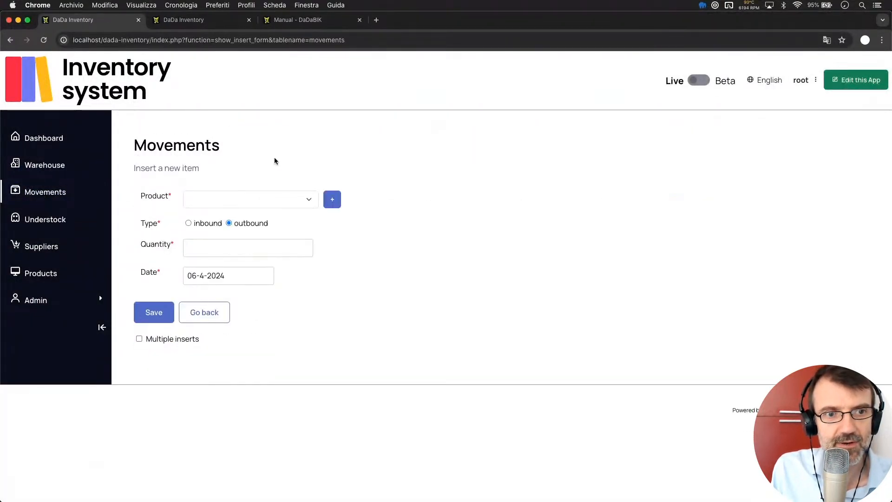
left_click(188, 223)
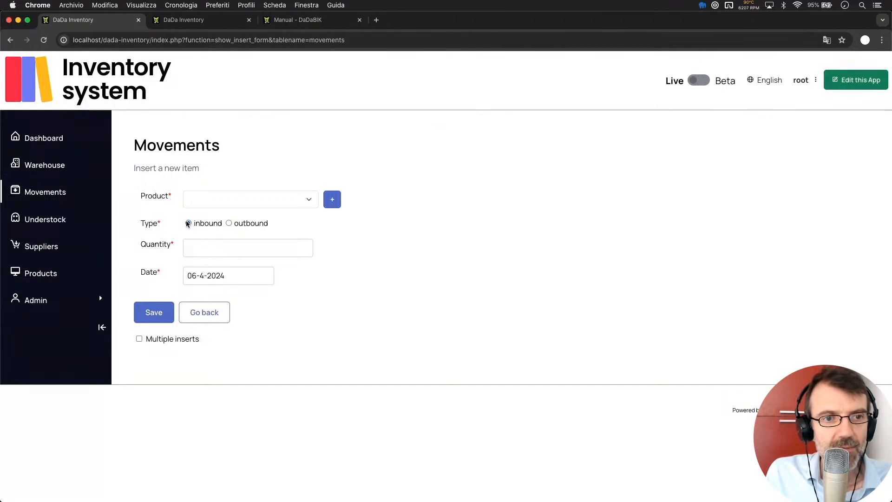
left_click(227, 309)
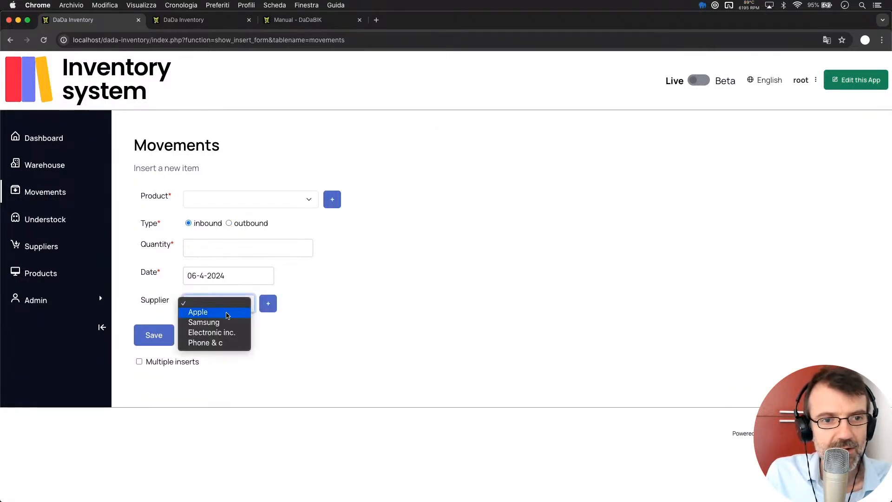
left_click(227, 314)
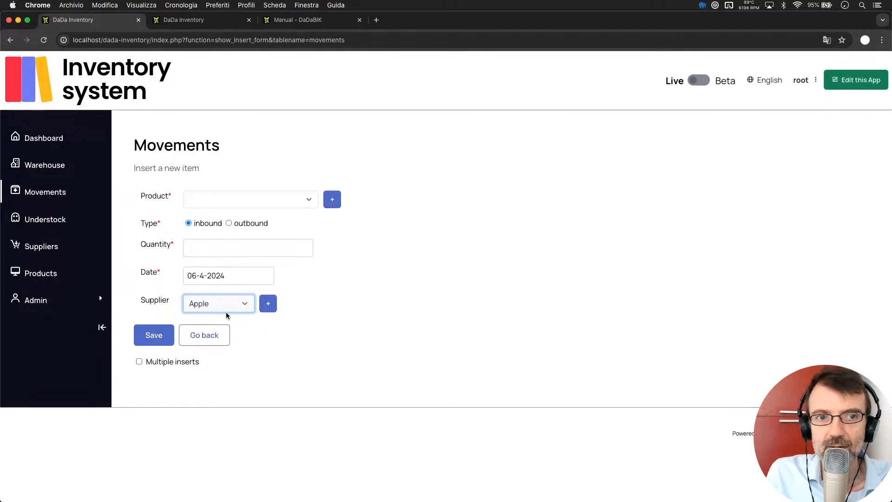
left_click(229, 223)
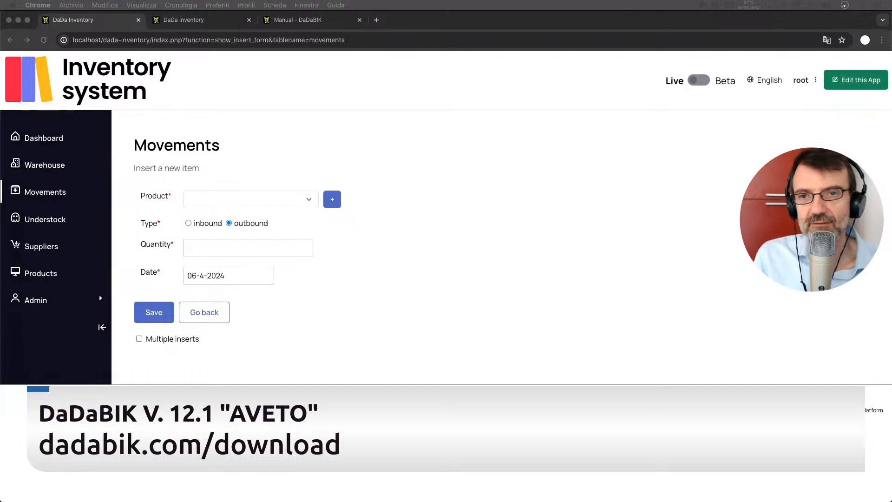
left_click(468, 175)
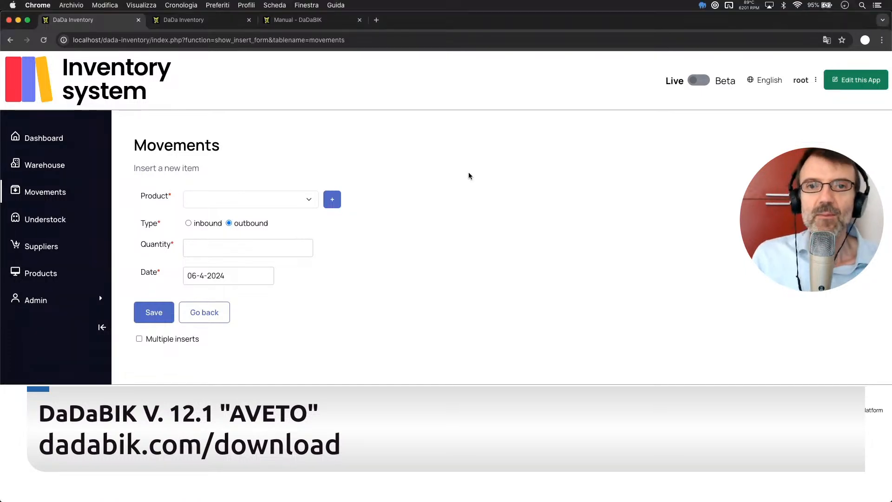